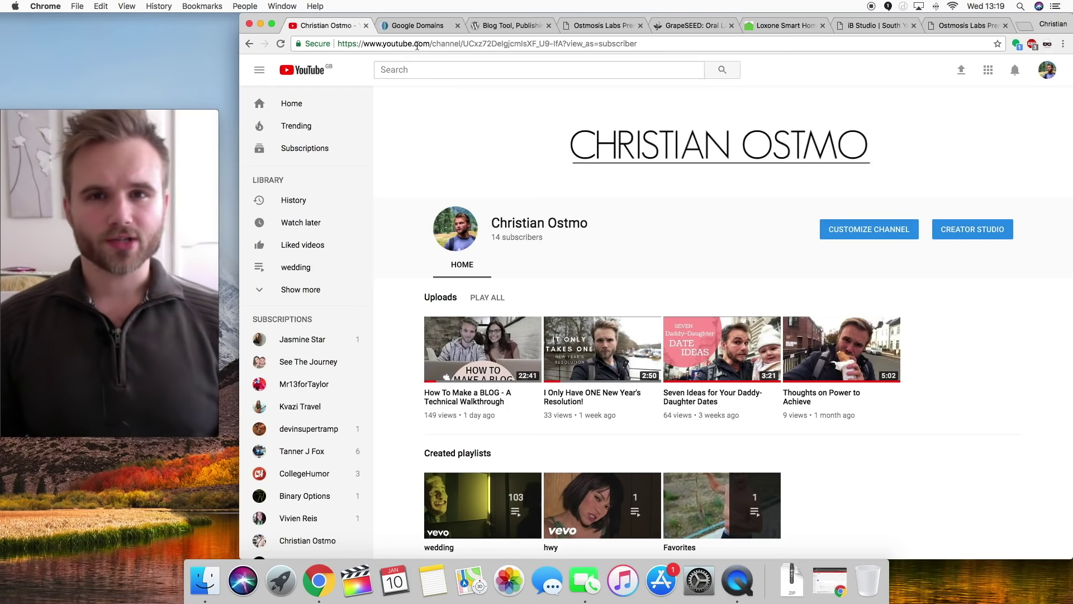
left_click_drag(430, 45, 382, 46)
left_click(386, 45)
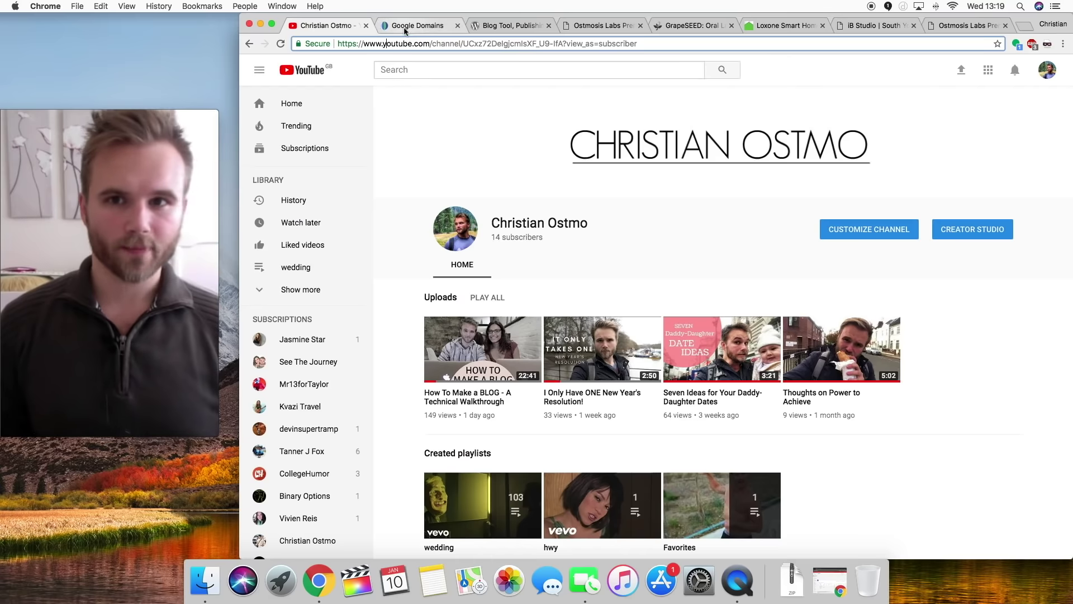
- Search Google Domains for the availability of mydomainname.com
left_click(405, 27)
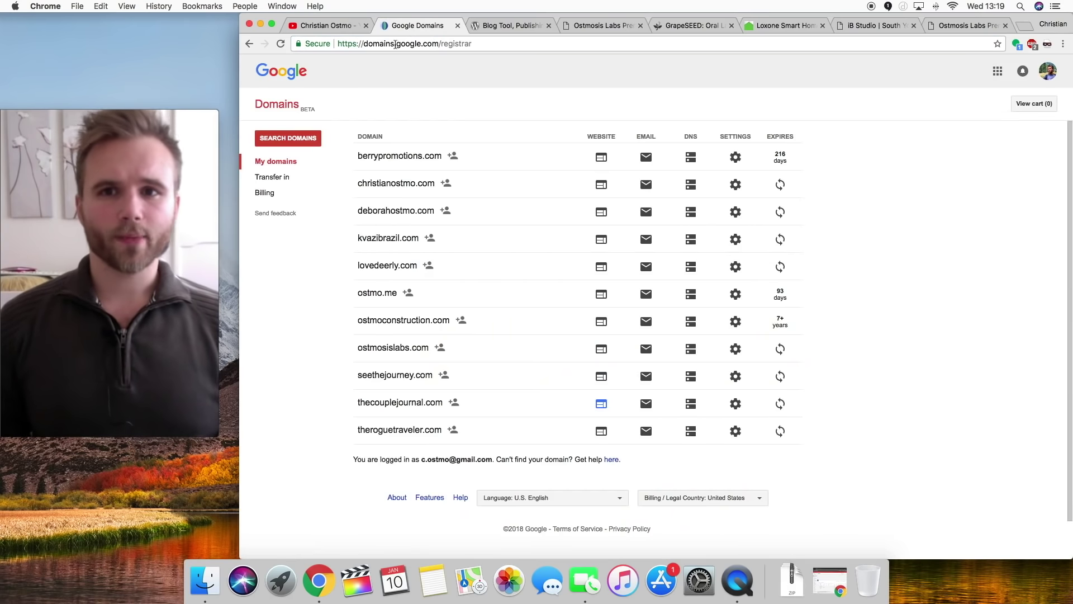
left_click_drag(395, 44, 459, 48)
left_click(493, 44)
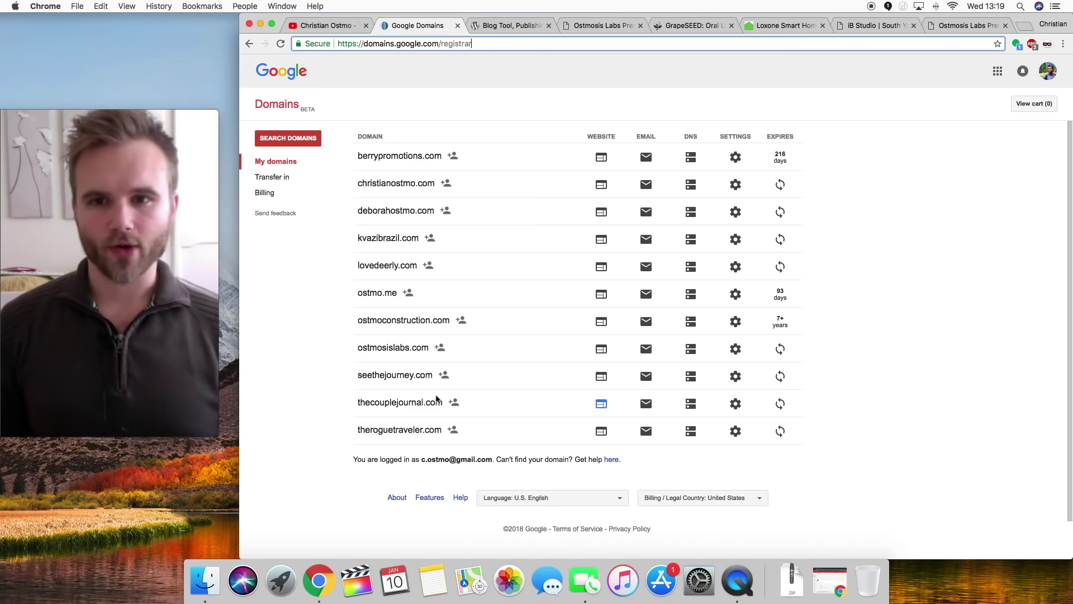
left_click(314, 140)
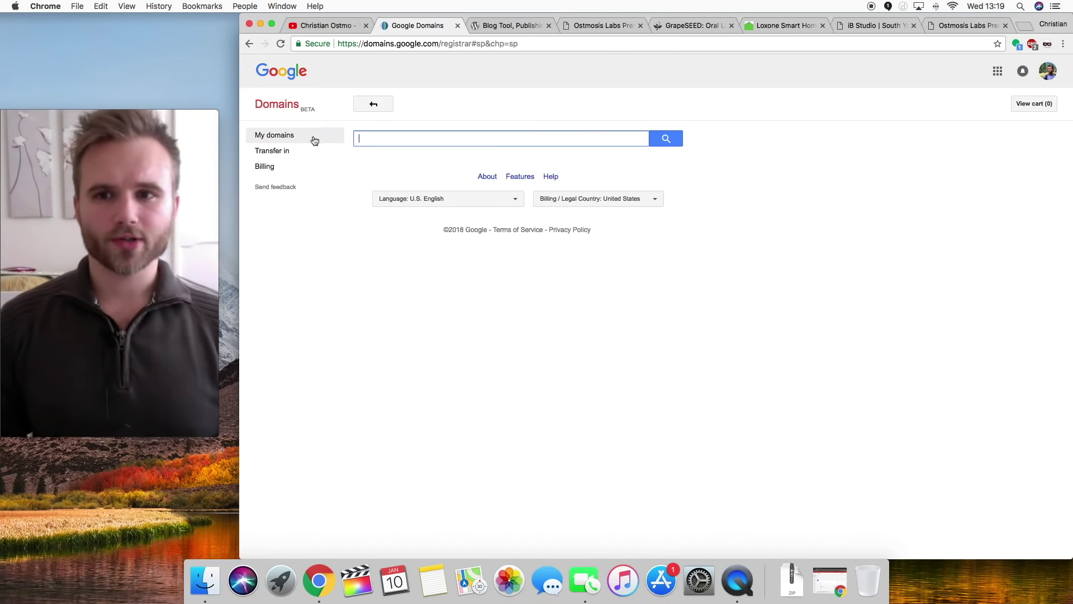
type("my")
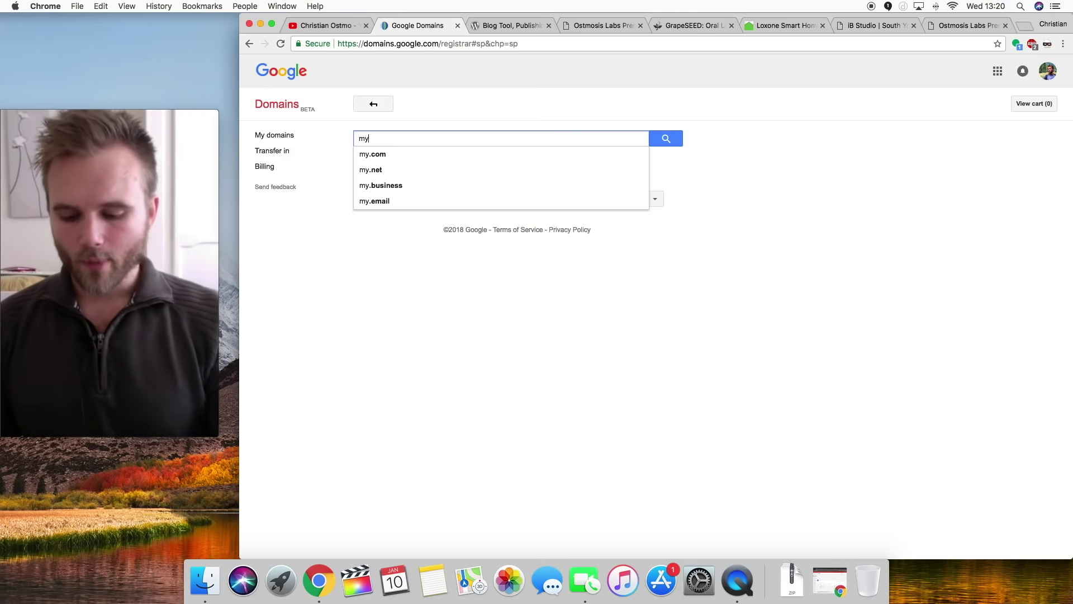
type("domainname.com")
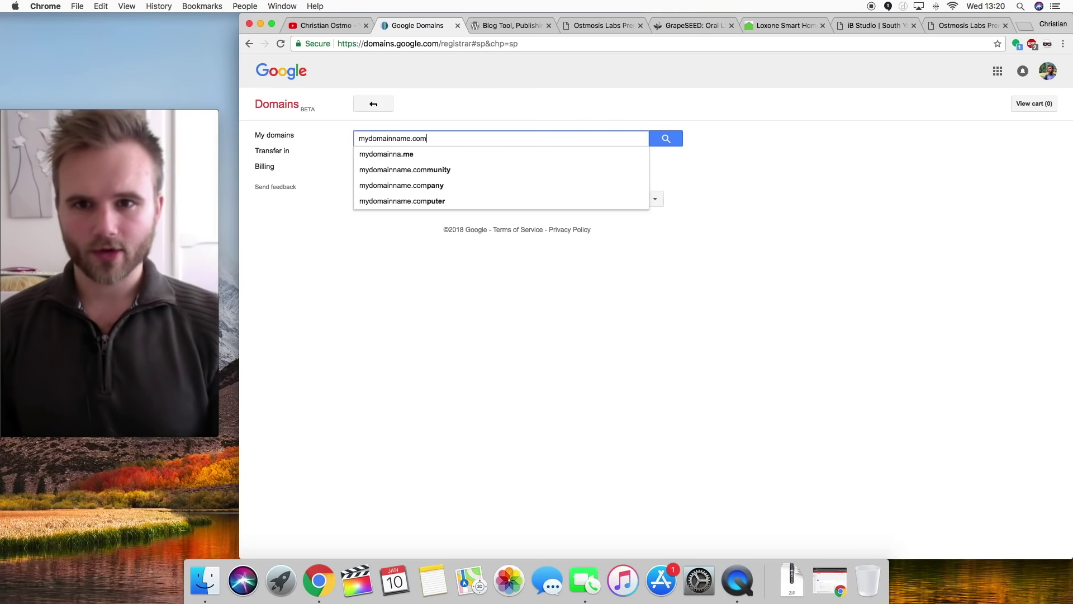
key("Return")
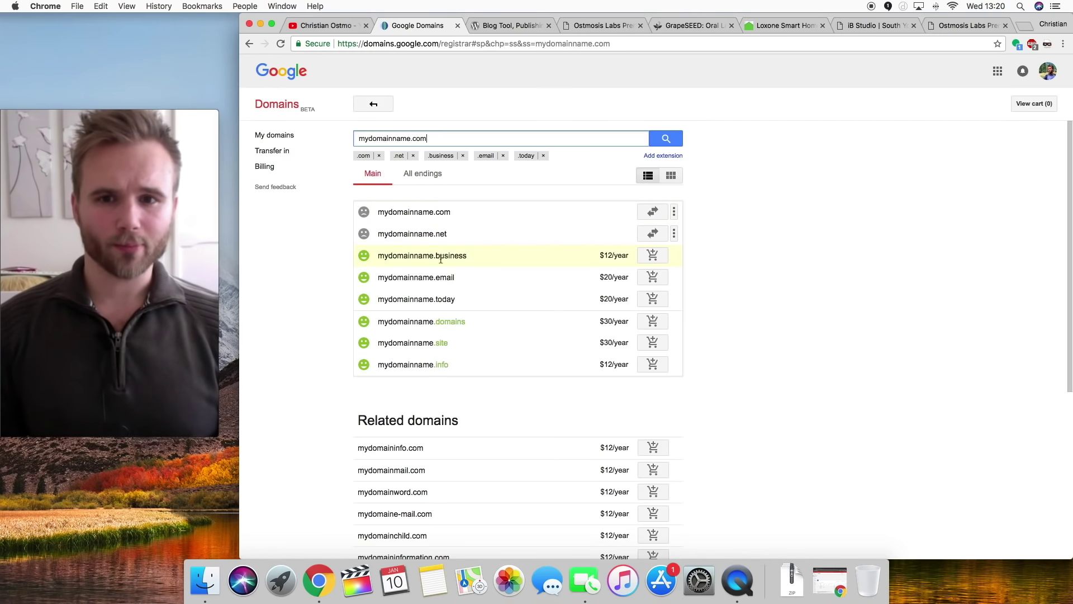
- Add mydomainname.business to the cart, remove it again, and return to the list of owned domains
left_click(653, 256)
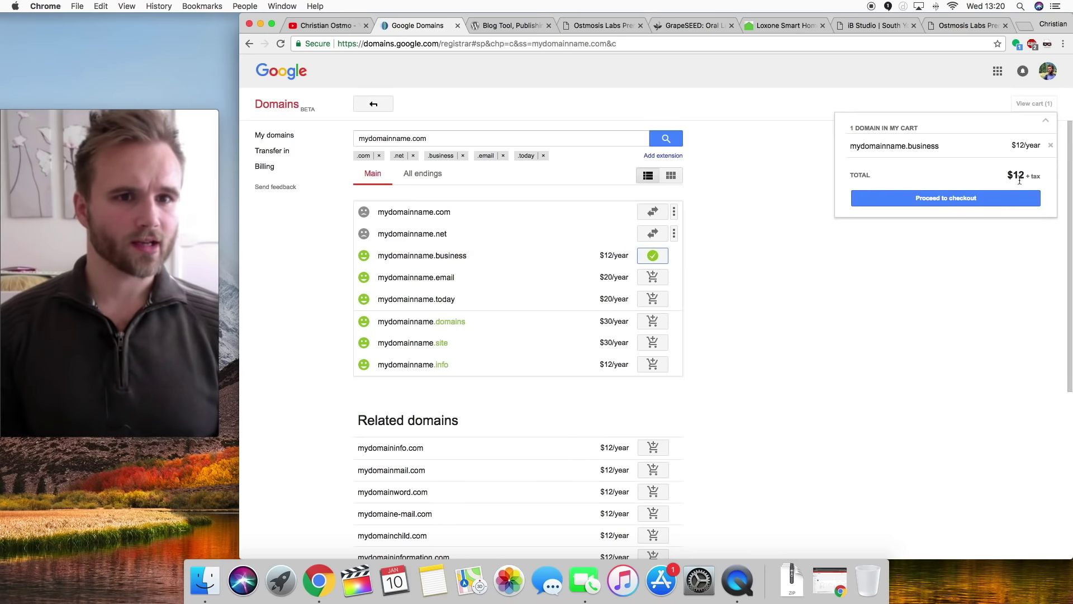
left_click(1050, 145)
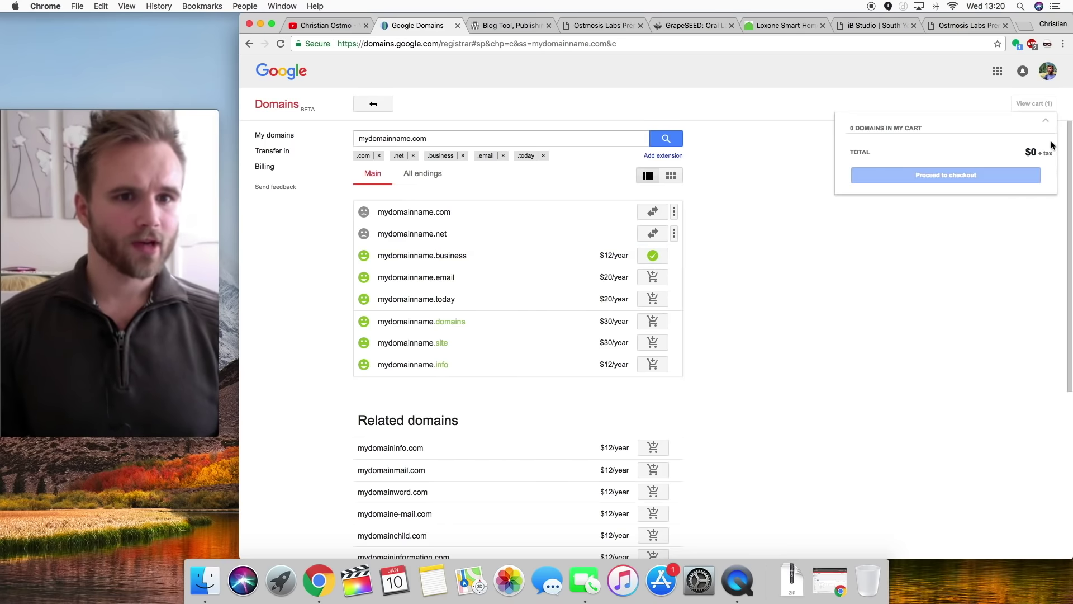
left_click(1051, 125)
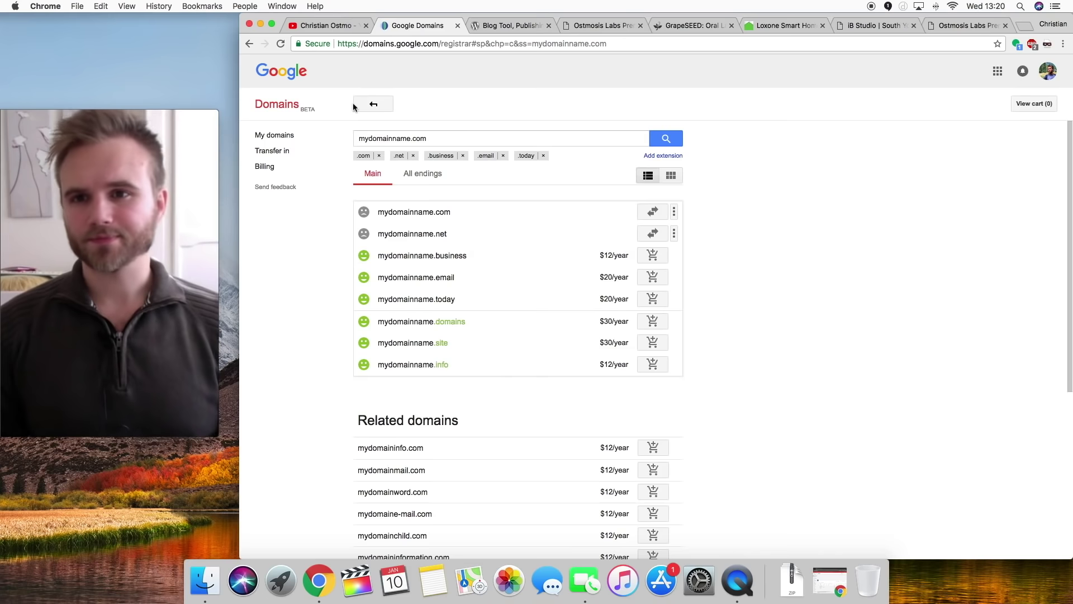
left_click(274, 136)
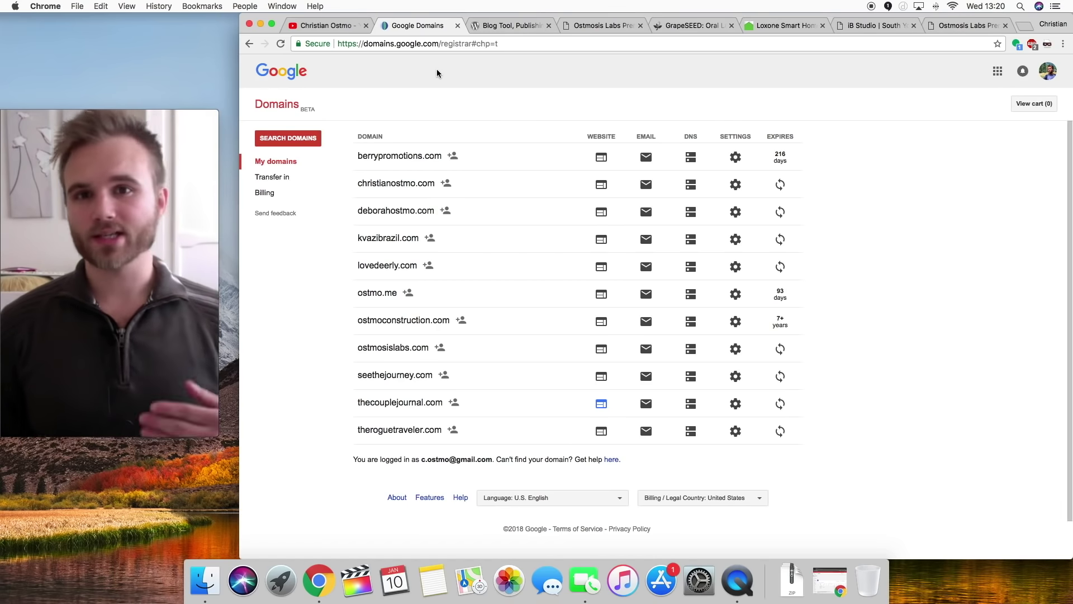
left_click(521, 26)
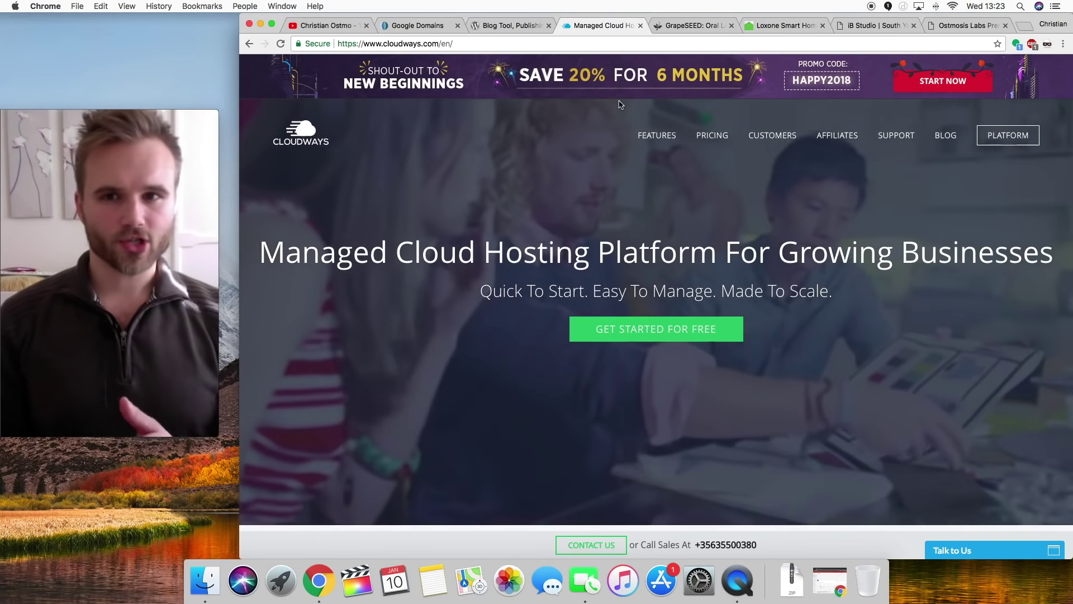
left_click(1025, 26)
type("wordpress")
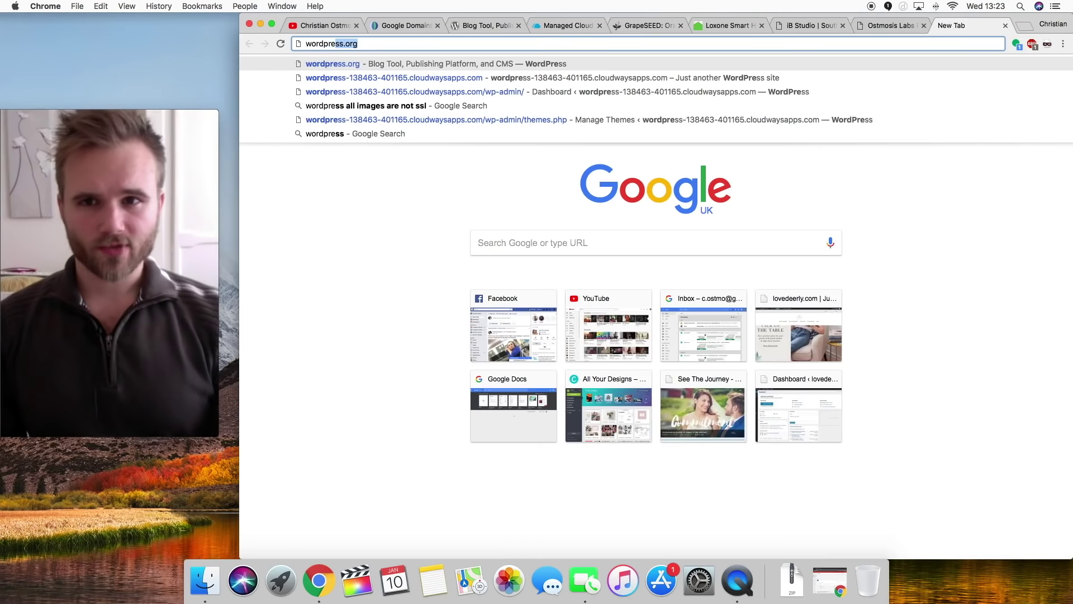
key("Return")
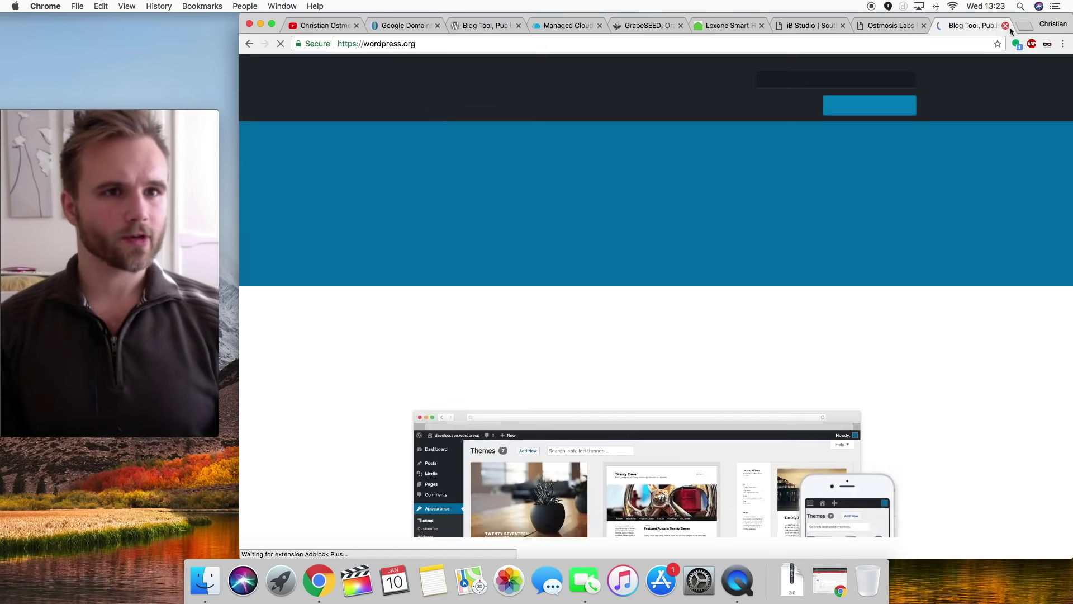
left_click(1005, 26)
- Open wpengine.co.uk in a new tab and go to its pricing page
left_click(1021, 25)
type("wpengine.co.uk")
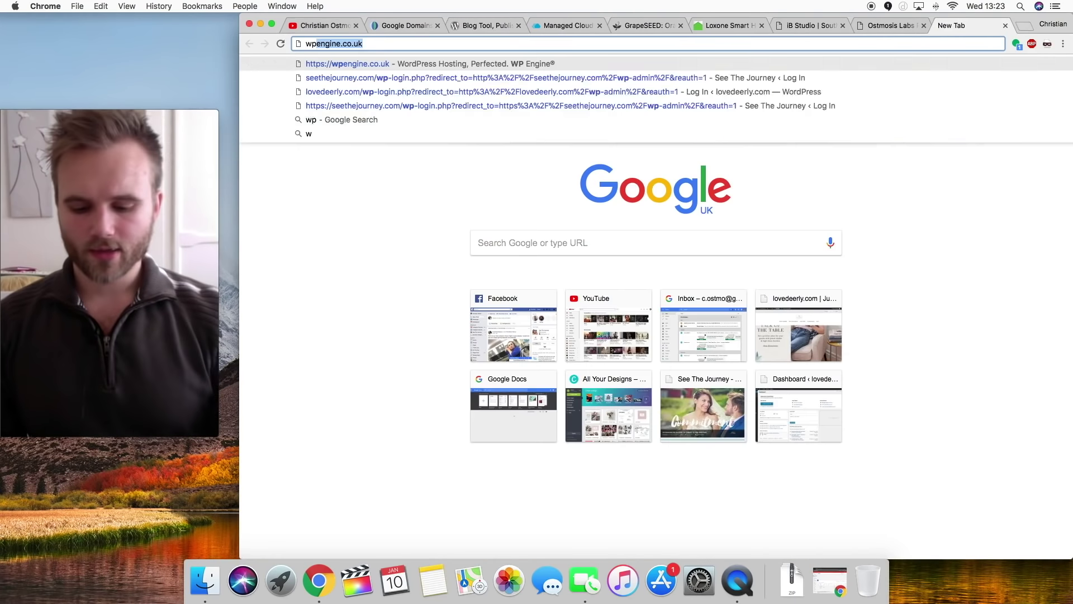
key("Return")
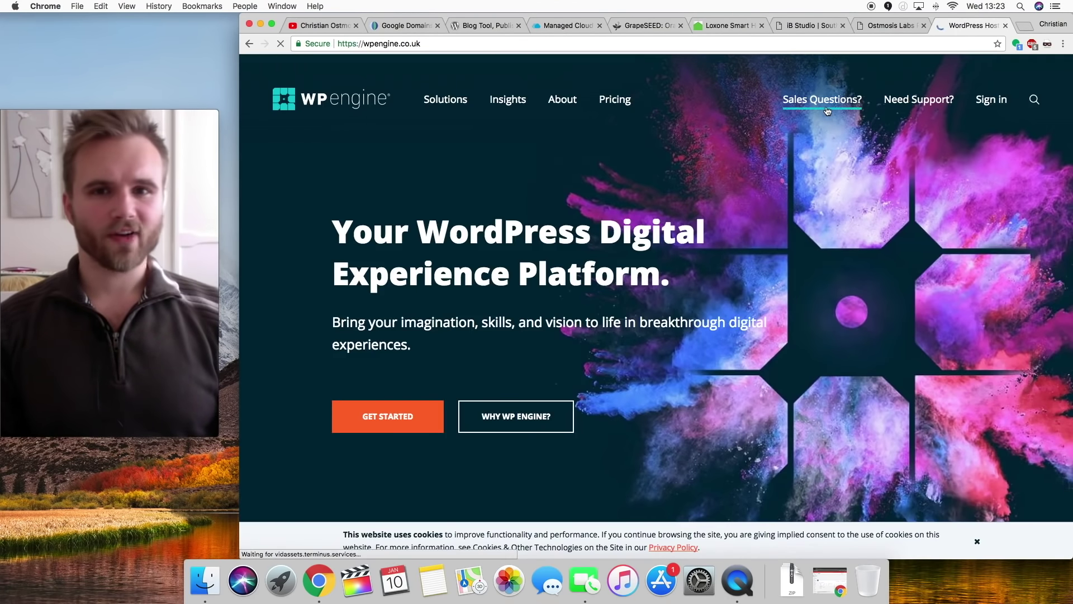
scroll(645, 335, "down", 3)
left_click(624, 78)
- Examine the monthly prices and limits of the WP Engine hosting plans, and close the page
scroll(631, 261, "down", 3)
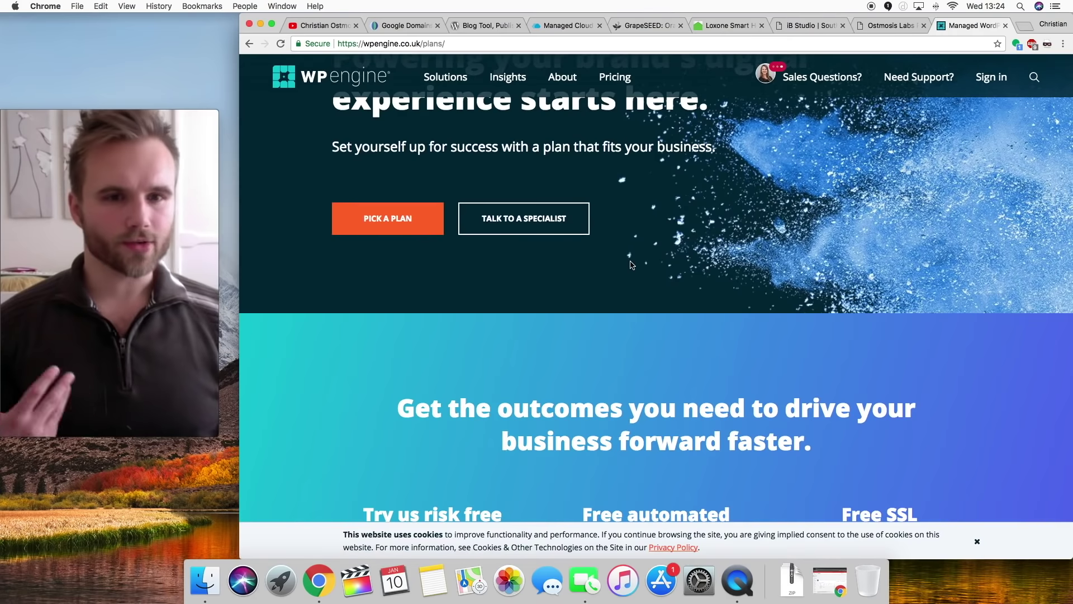
scroll(631, 264, "down", 10)
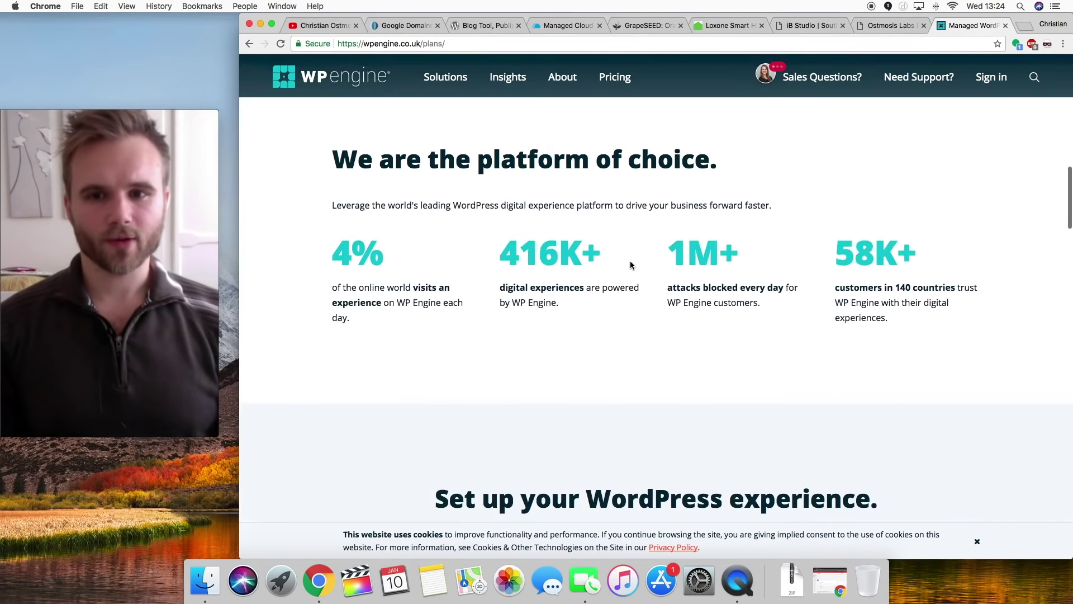
scroll(629, 263, "down", 8)
left_click(615, 76)
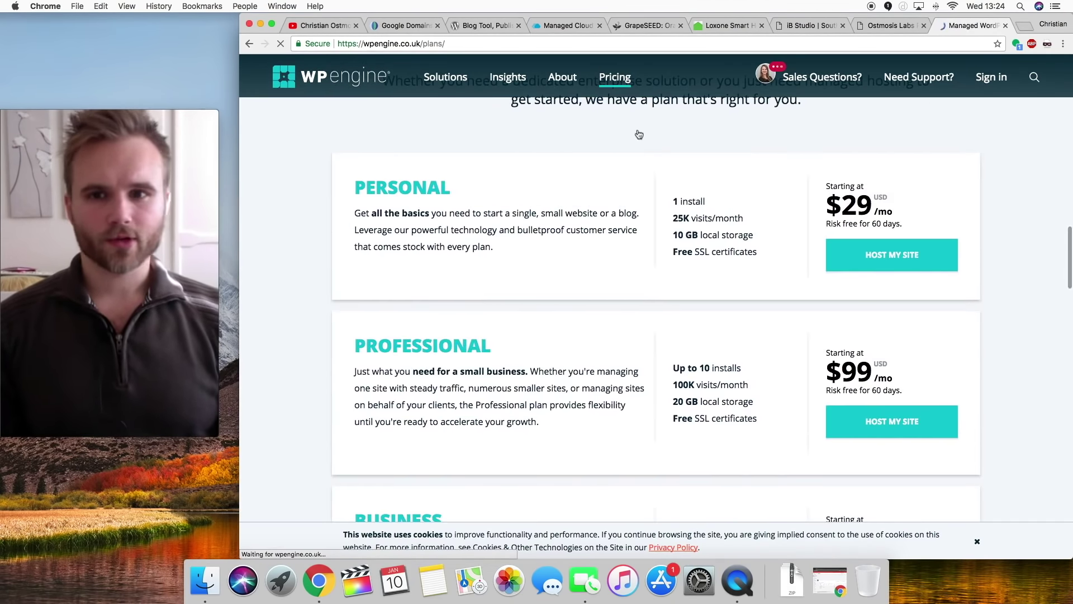
scroll(826, 231, "down", 10)
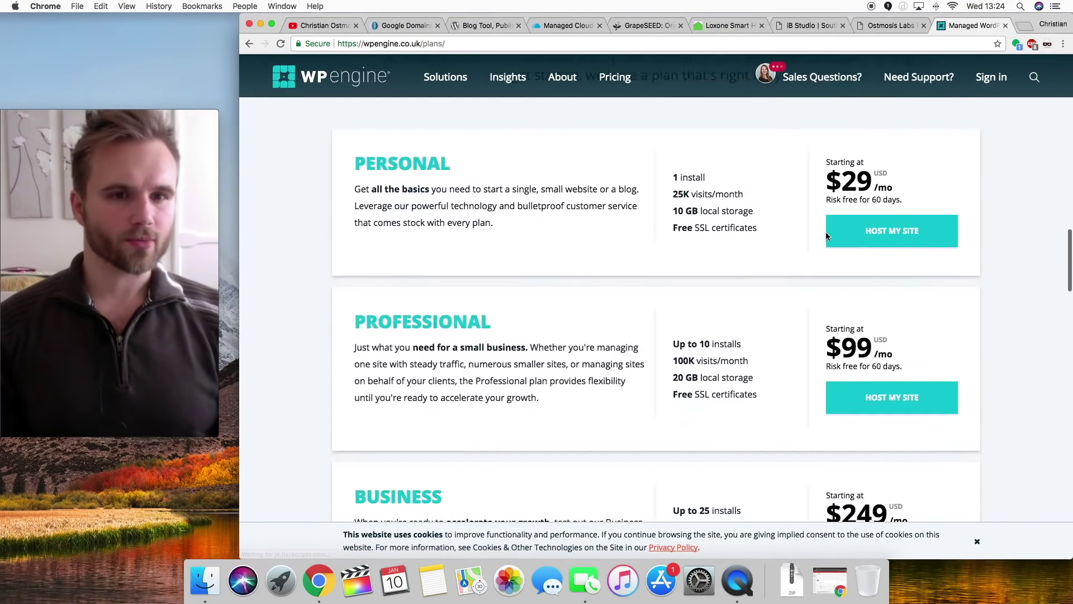
scroll(826, 231, "down", 3)
mouse_move(827, 204)
left_mouse_down()
mouse_move(894, 219)
mouse_move(841, 203)
left_mouse_up()
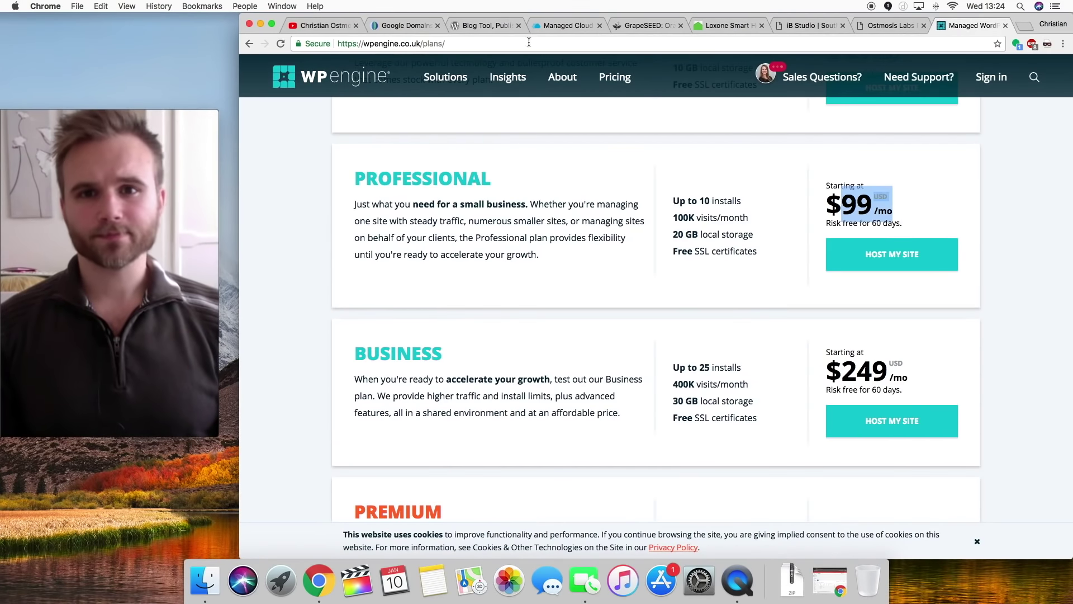
scroll(635, 191, "up", 10)
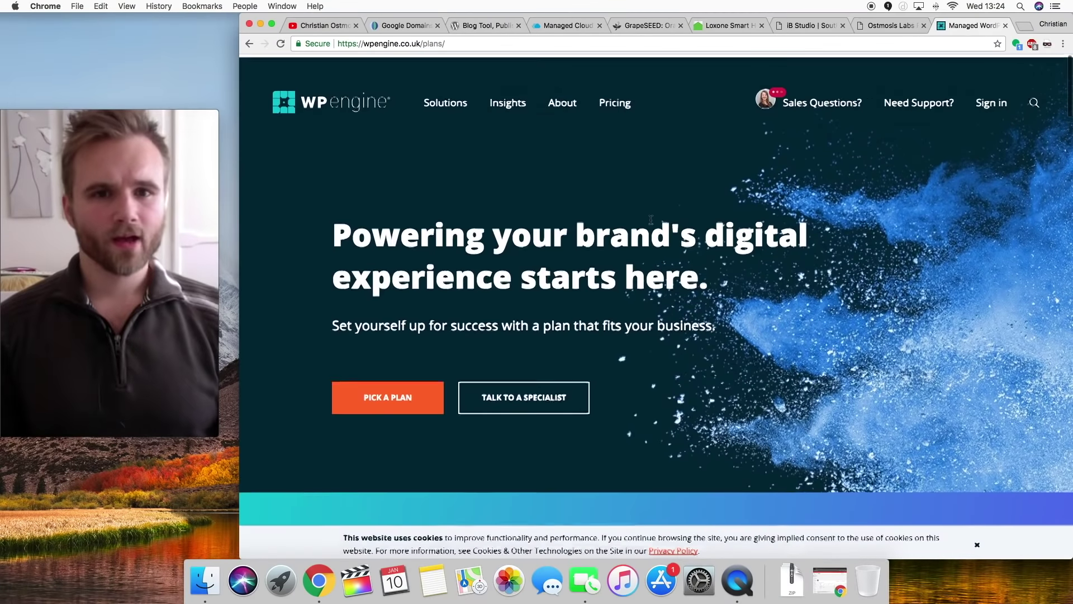
left_click(1006, 25)
- Start adding a new server on the Cloudways platform with WordPress Version 4.8.3 as its application
left_click(575, 25)
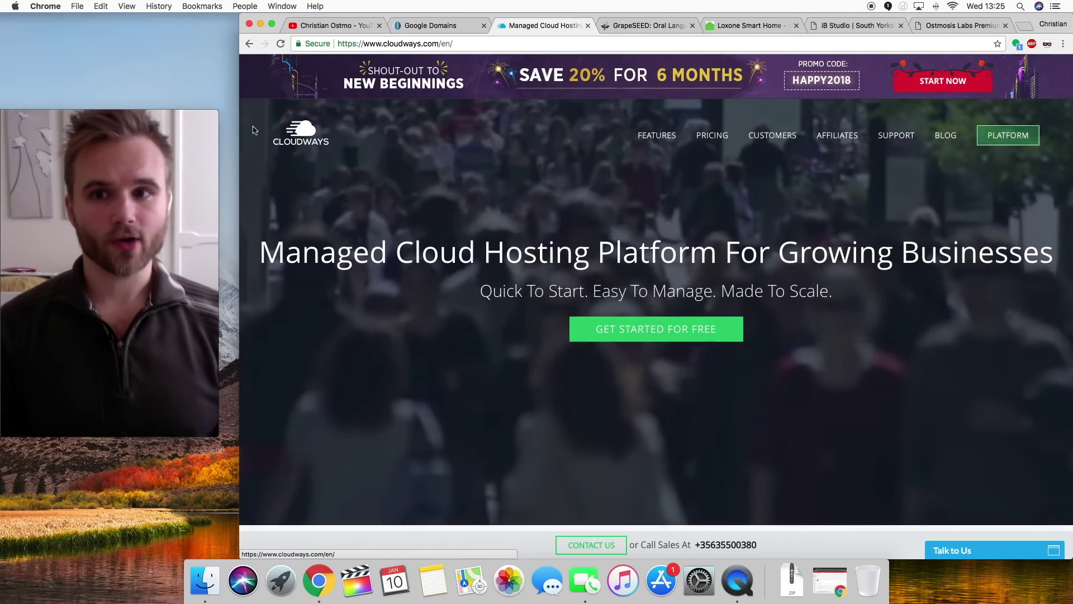
left_click(1008, 135)
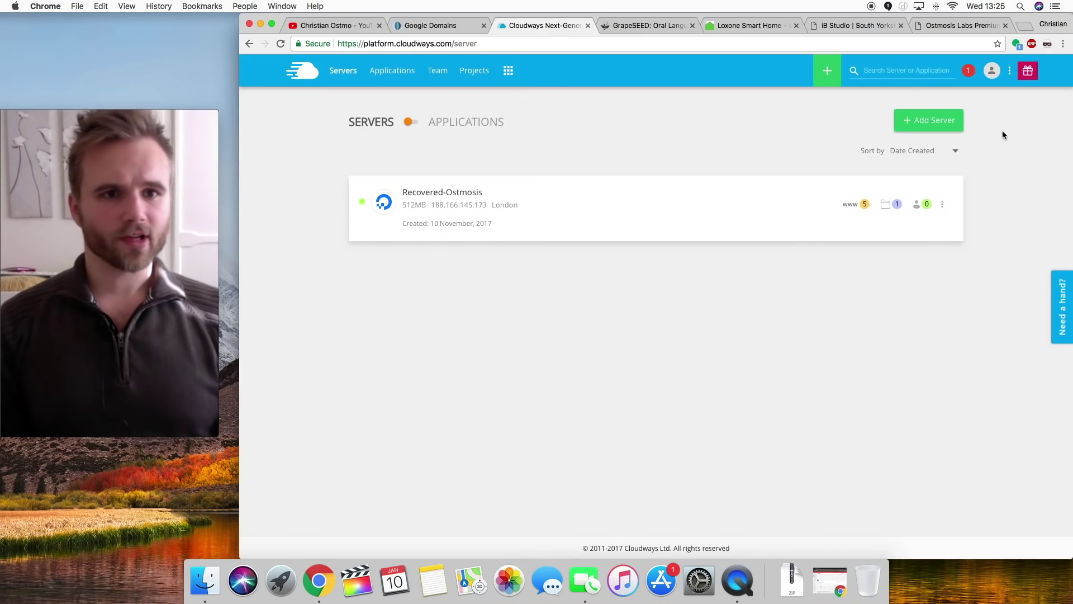
left_click(933, 120)
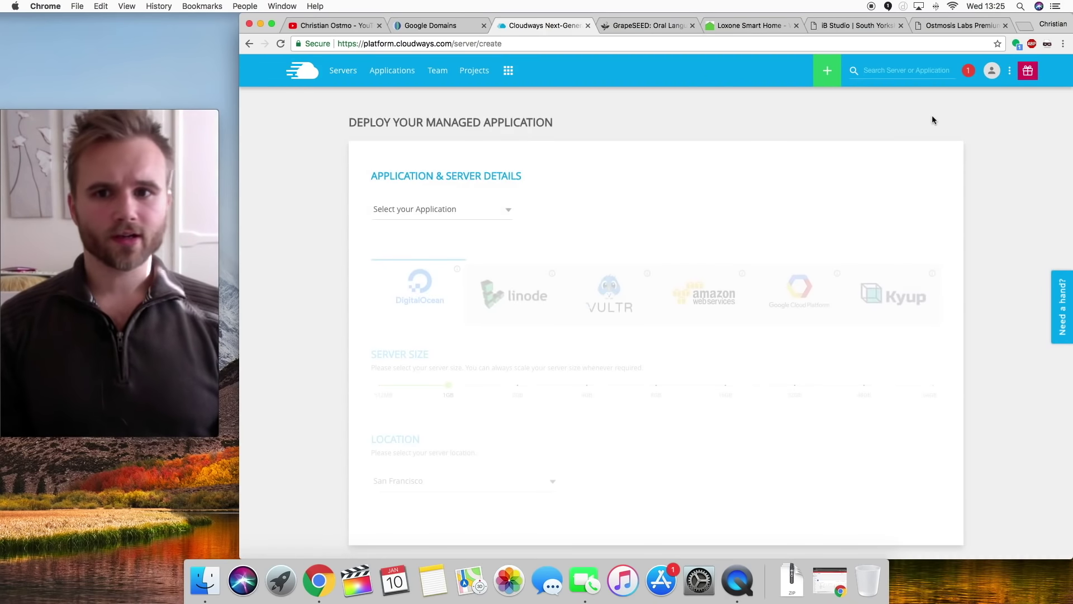
left_click(470, 209)
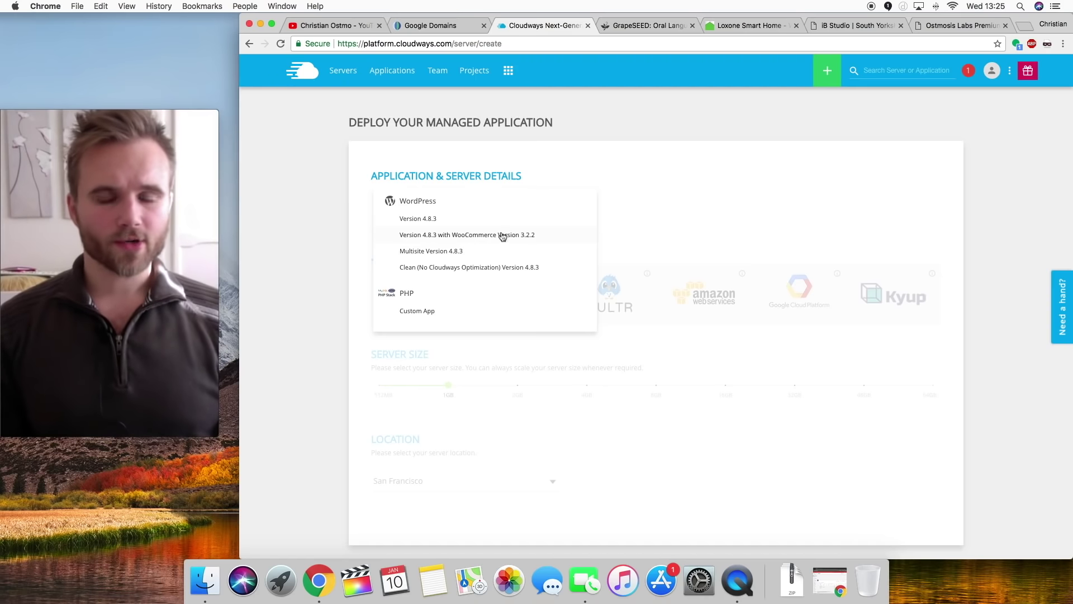
left_click(444, 220)
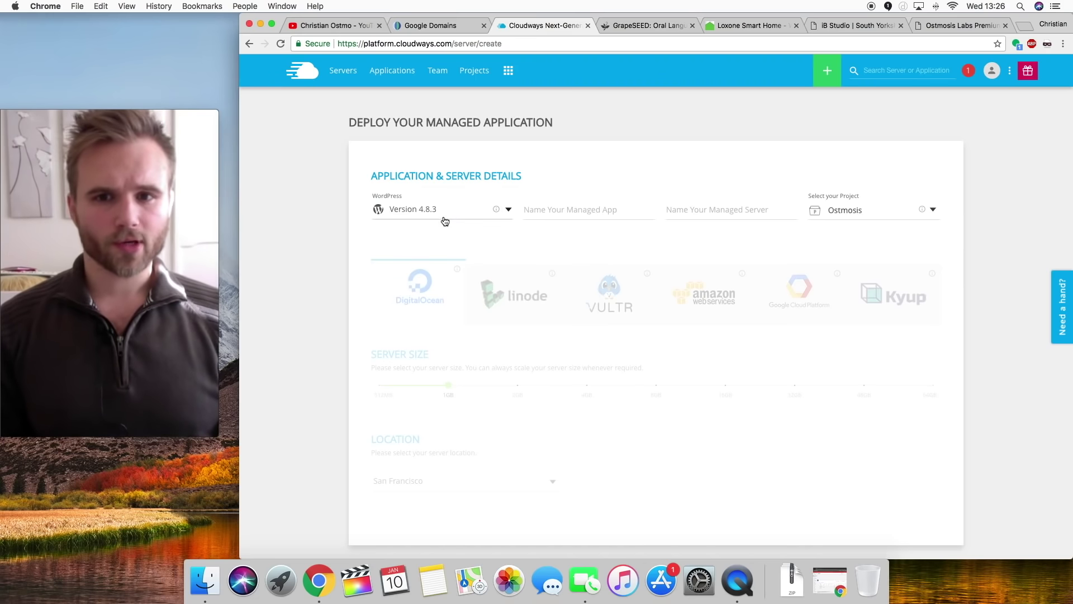
- Name the managed app Test App and the managed server Test Server in the Ostmosis project
left_click(577, 214)
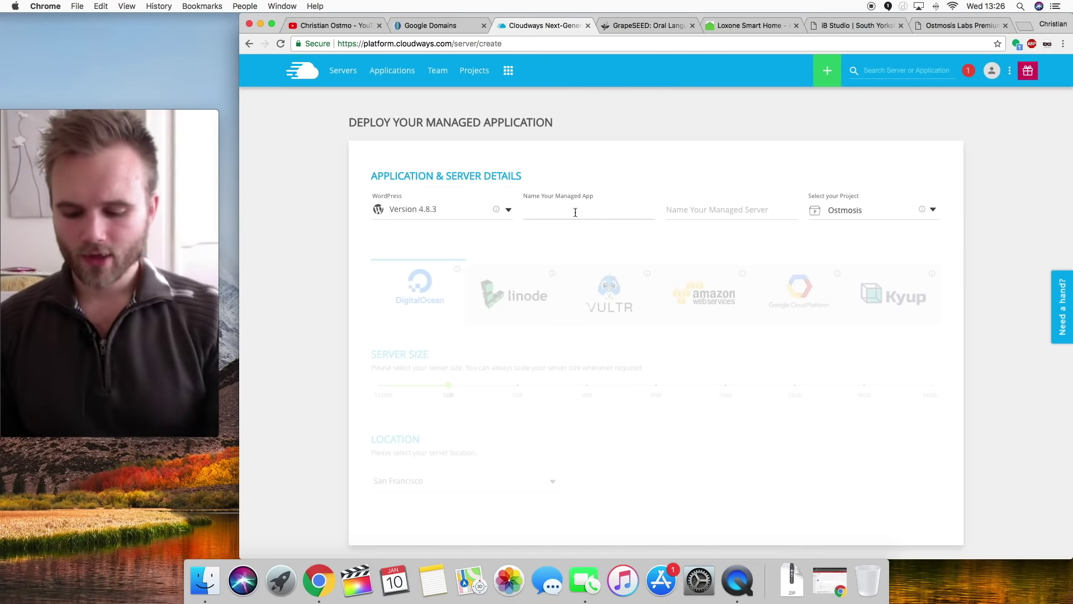
type("Test A")
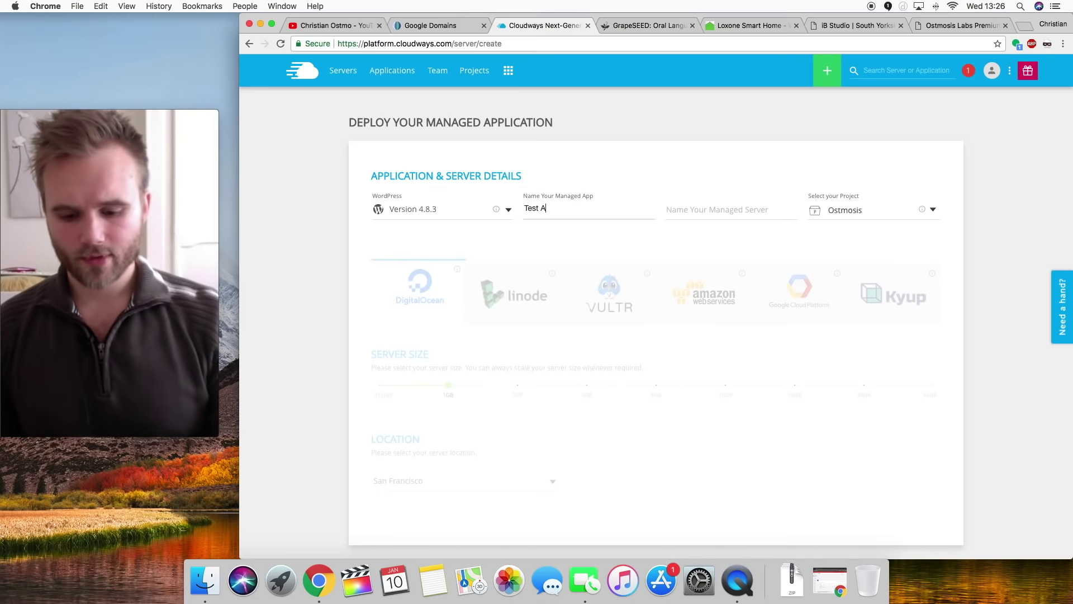
type("pp")
left_click(706, 210)
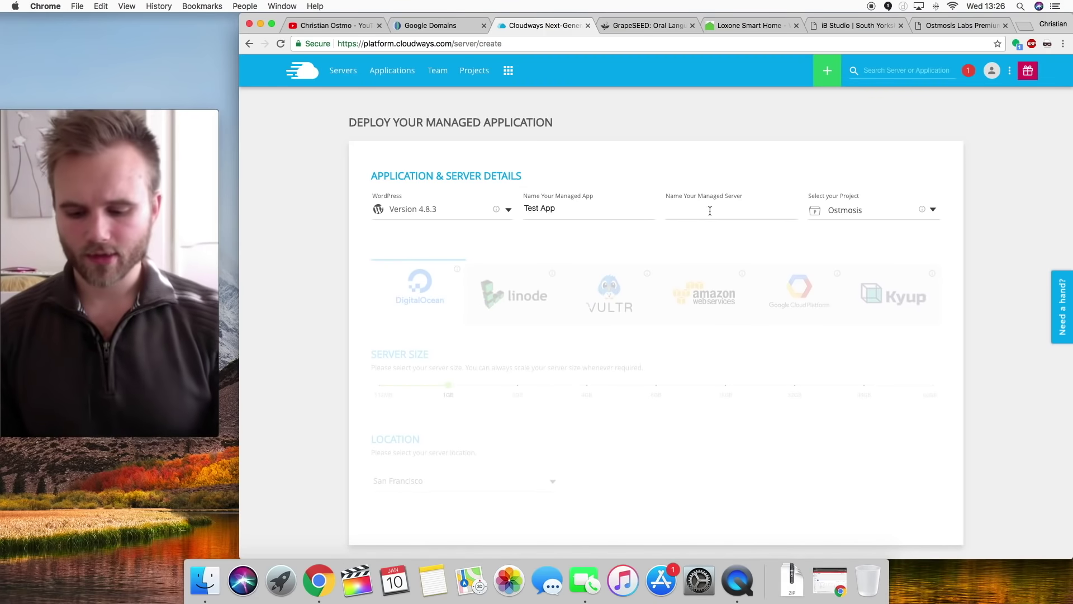
type("Test Server")
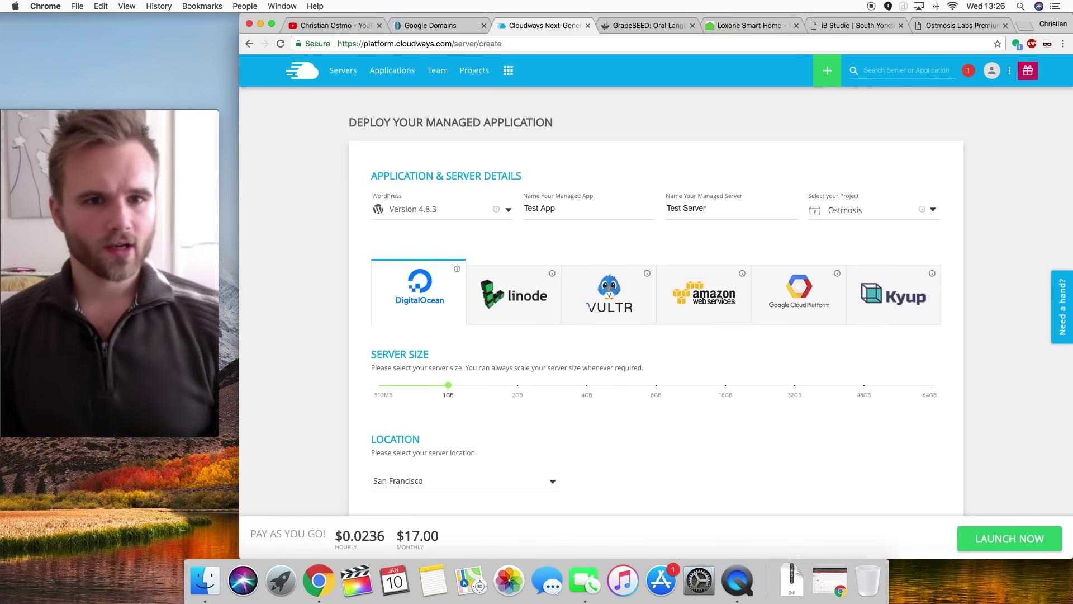
left_click(832, 216)
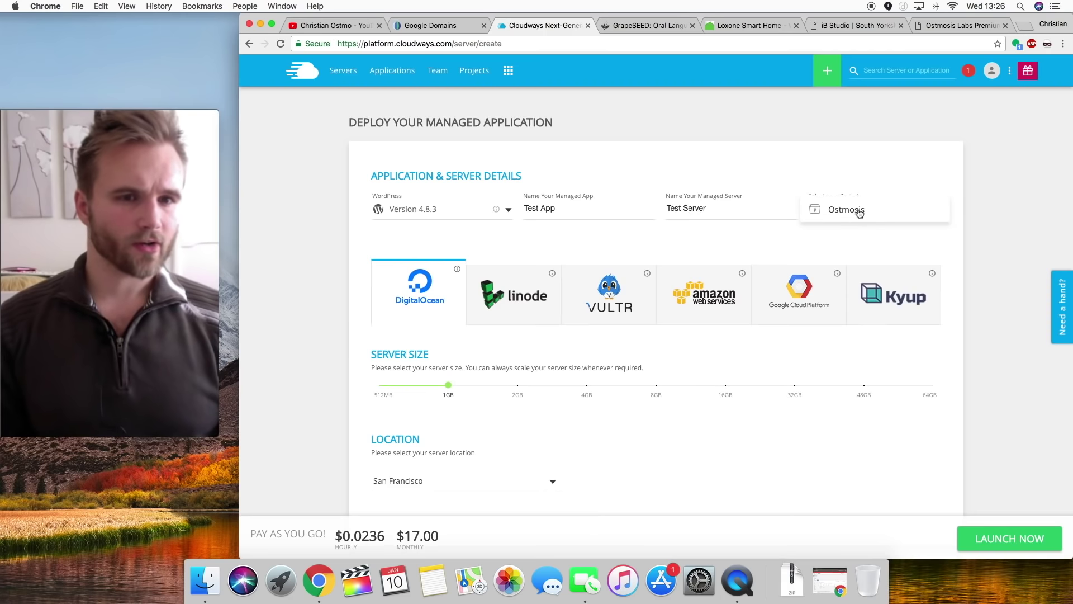
left_click(541, 250)
- Choose Amazon Web Services as the server's cloud provider and review its size, bandwidth and storage options
scroll(520, 301, "down", 1)
scroll(414, 276, "down", 1)
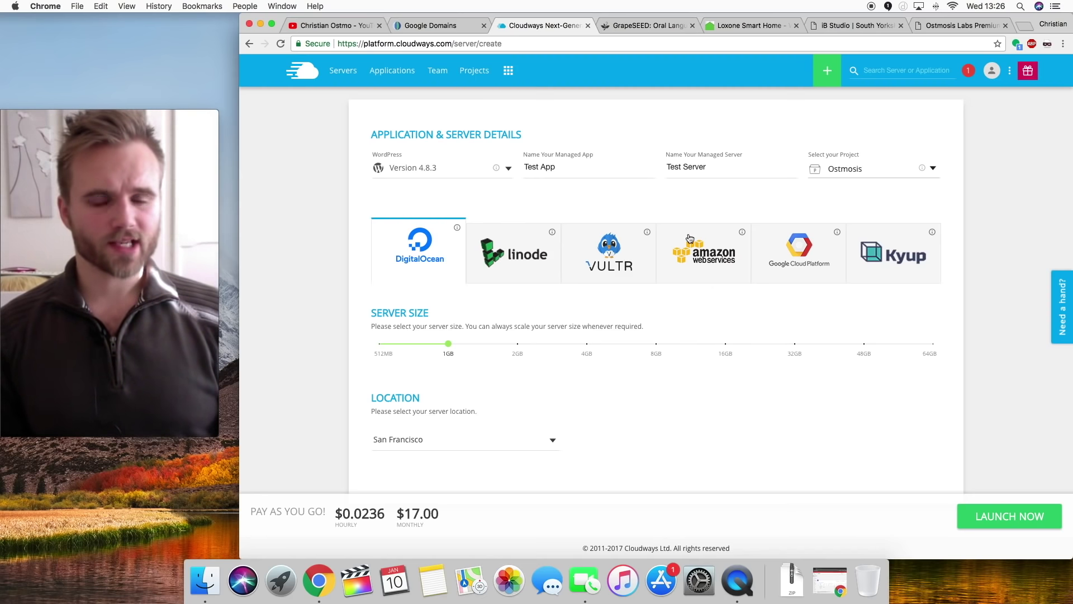
left_click(684, 258)
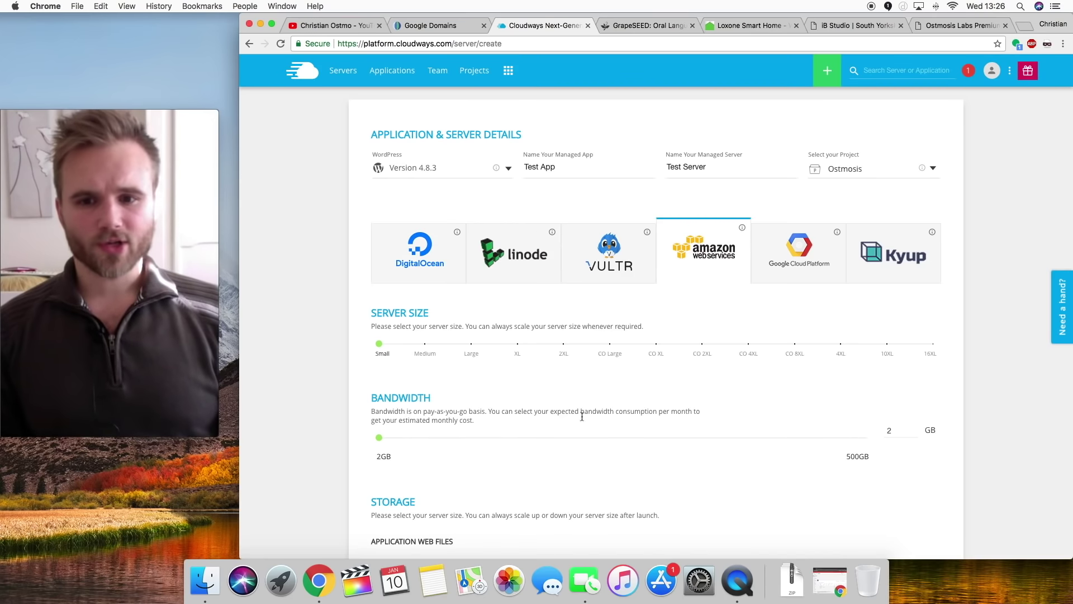
scroll(614, 419, "down", 3)
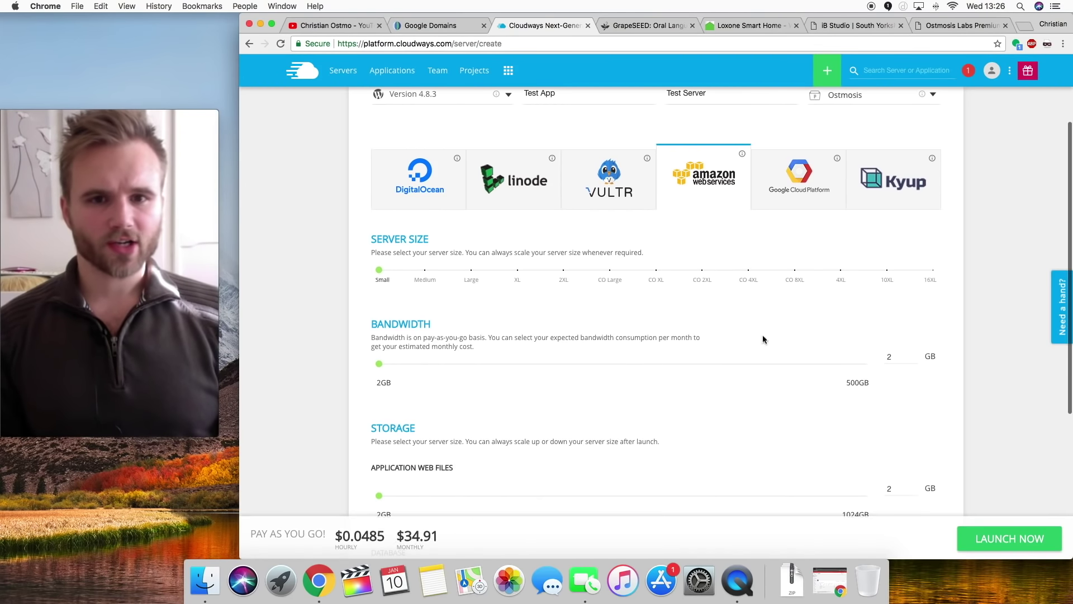
- Switch the server's cloud provider to DigitalOcean
scroll(644, 413, "up", 2)
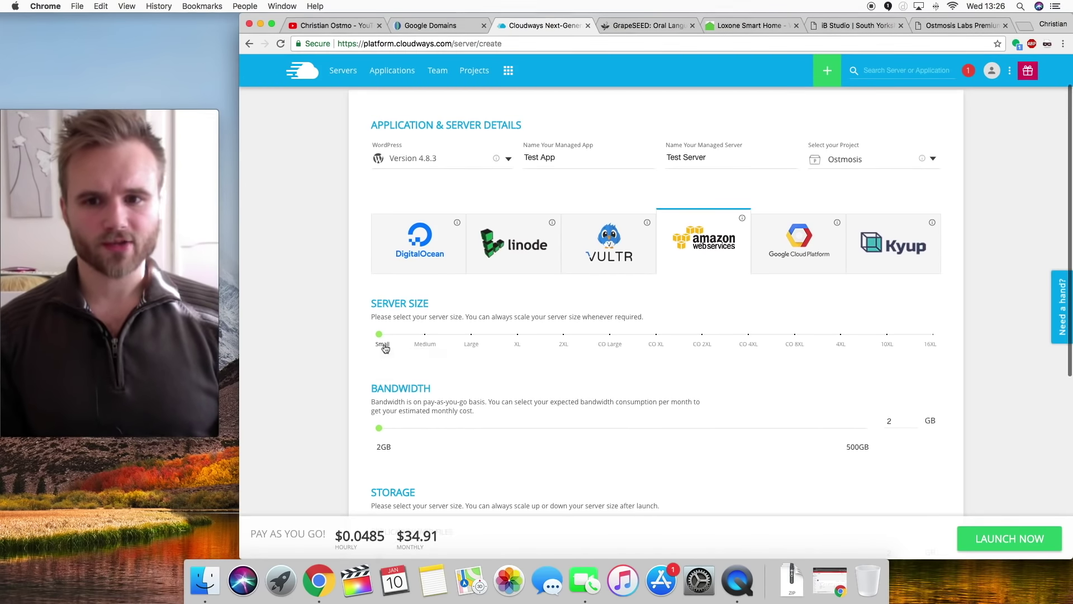
left_click(406, 251)
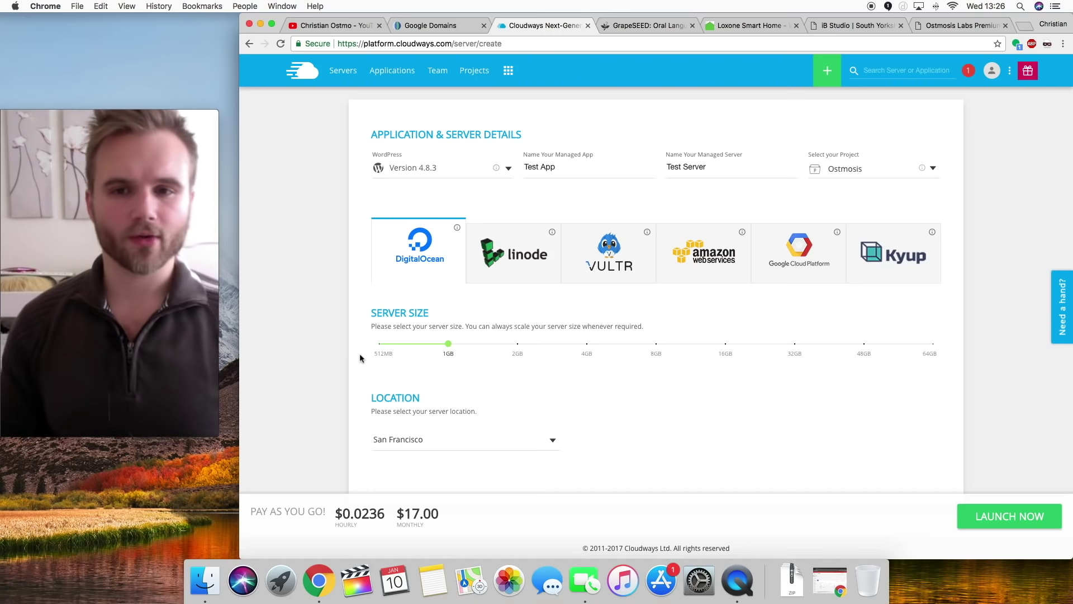
scroll(361, 358, "down", 1)
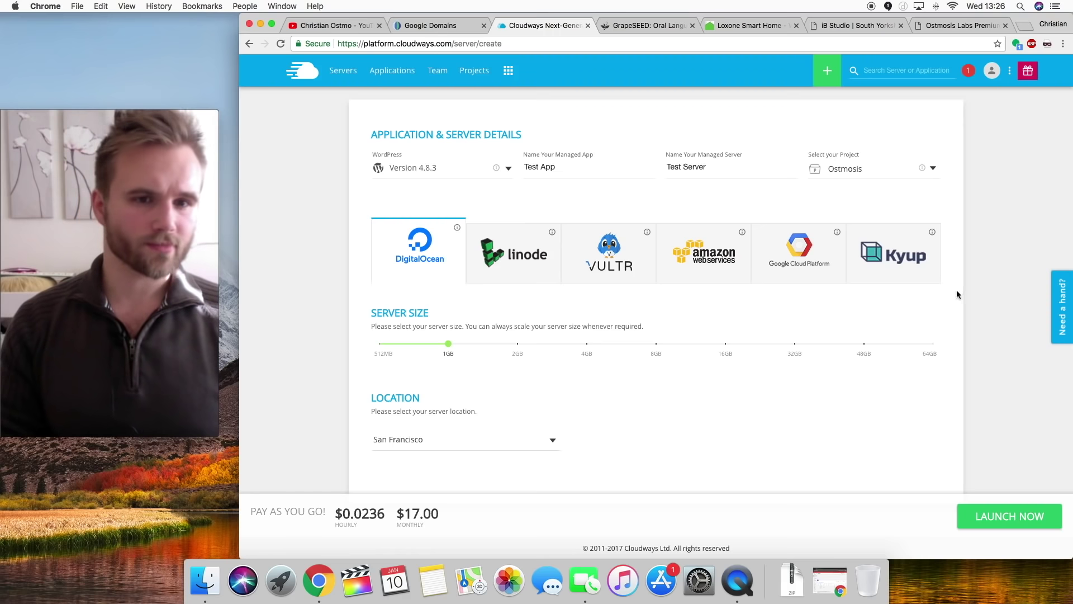
- Look through the available DigitalOcean server locations and set the location to Frankfurt
left_click(407, 452)
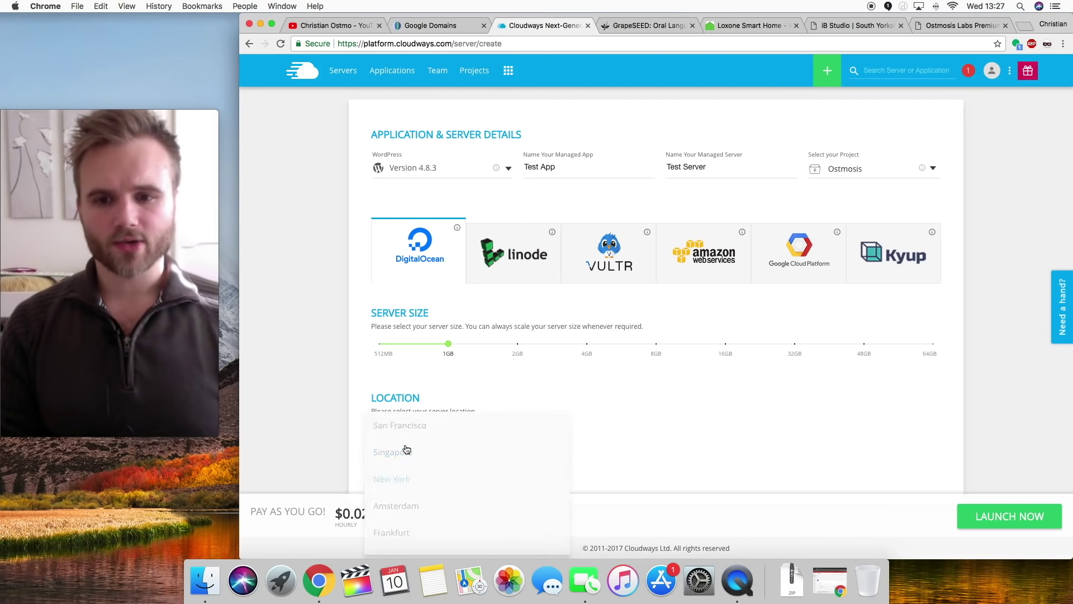
scroll(407, 450, "down", 3)
scroll(407, 449, "up", 2)
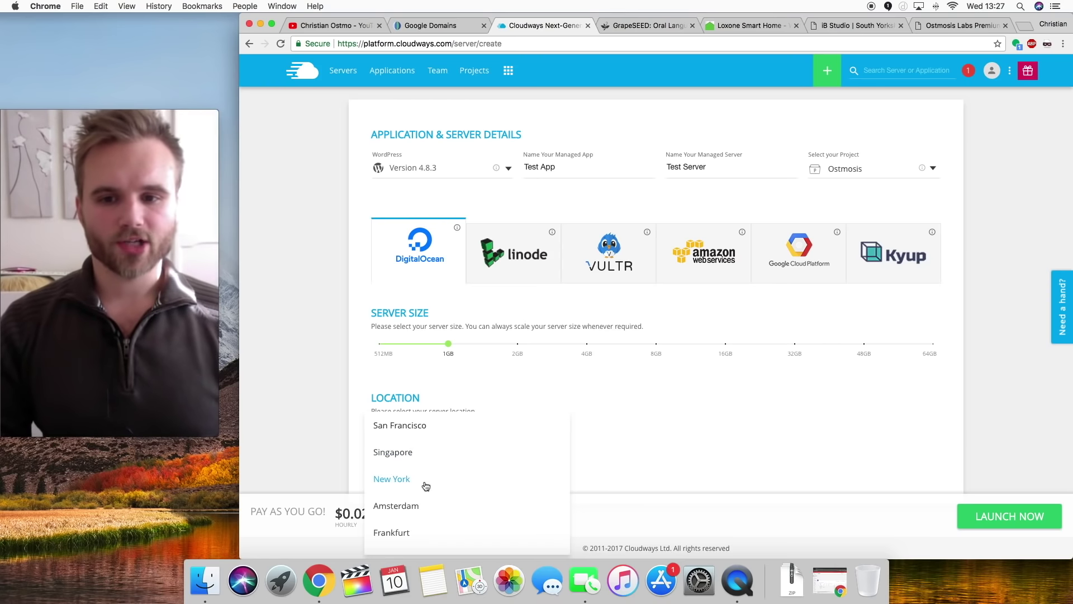
scroll(424, 484, "down", 3)
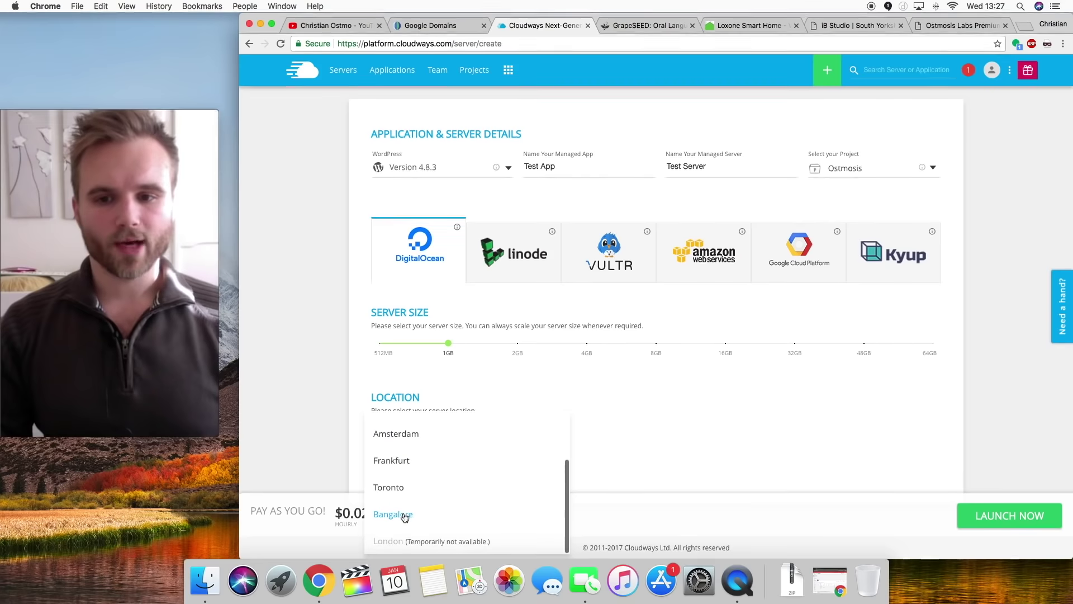
scroll(436, 447, "up", 3)
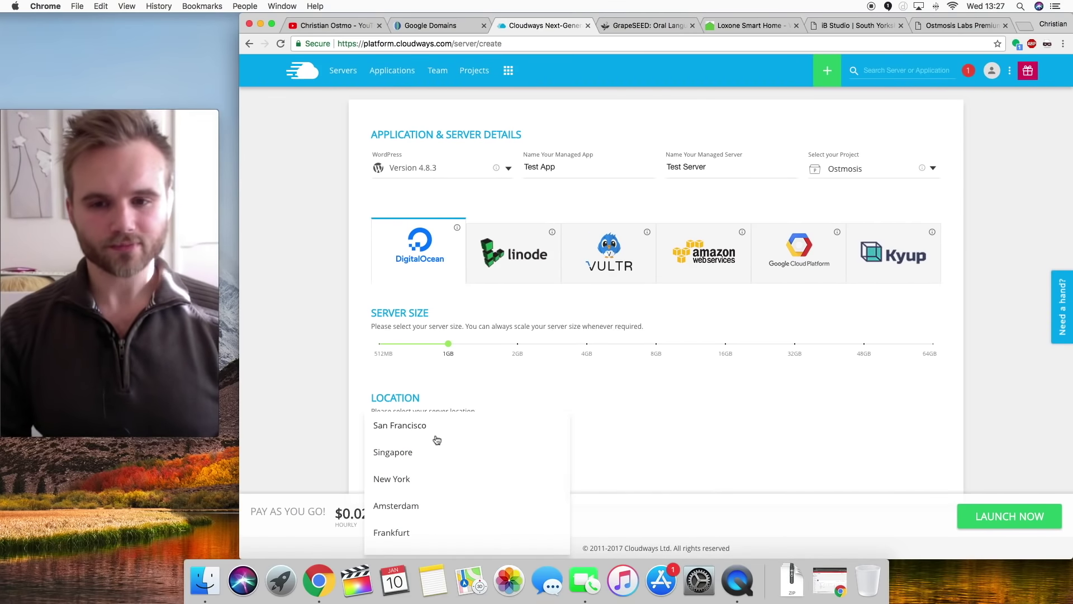
scroll(392, 498, "down", 3)
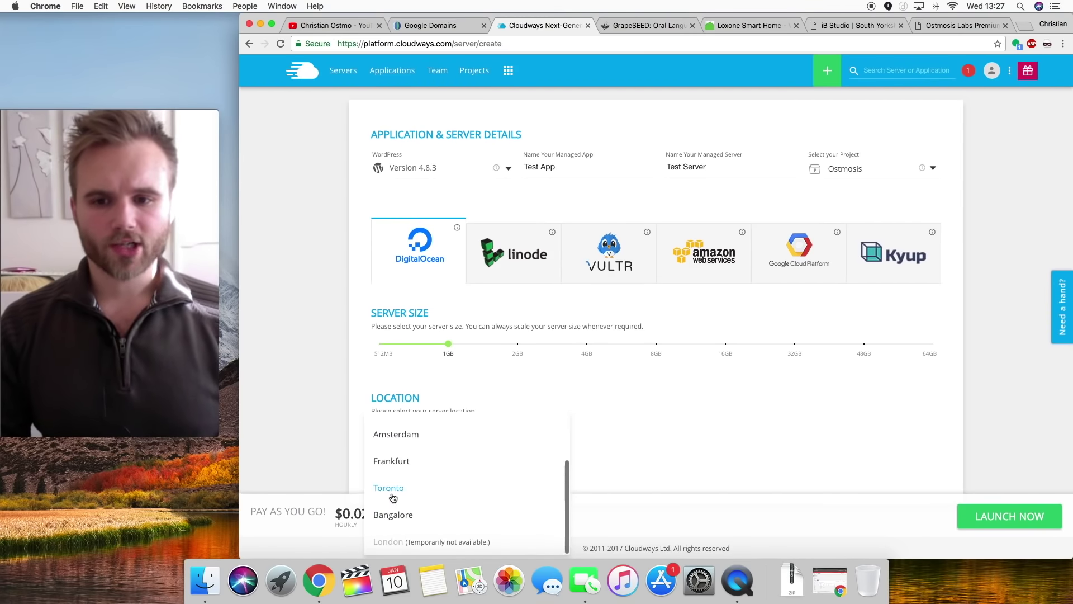
scroll(391, 495, "up", 3)
scroll(391, 494, "down", 3)
left_click(418, 459)
left_click(419, 447)
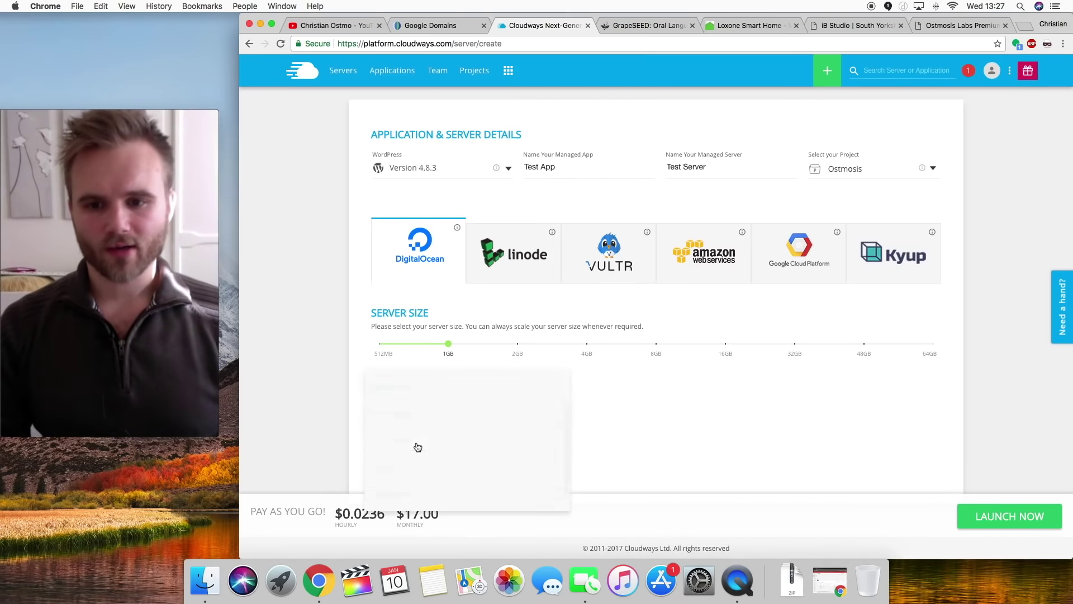
scroll(410, 492, "down", 2)
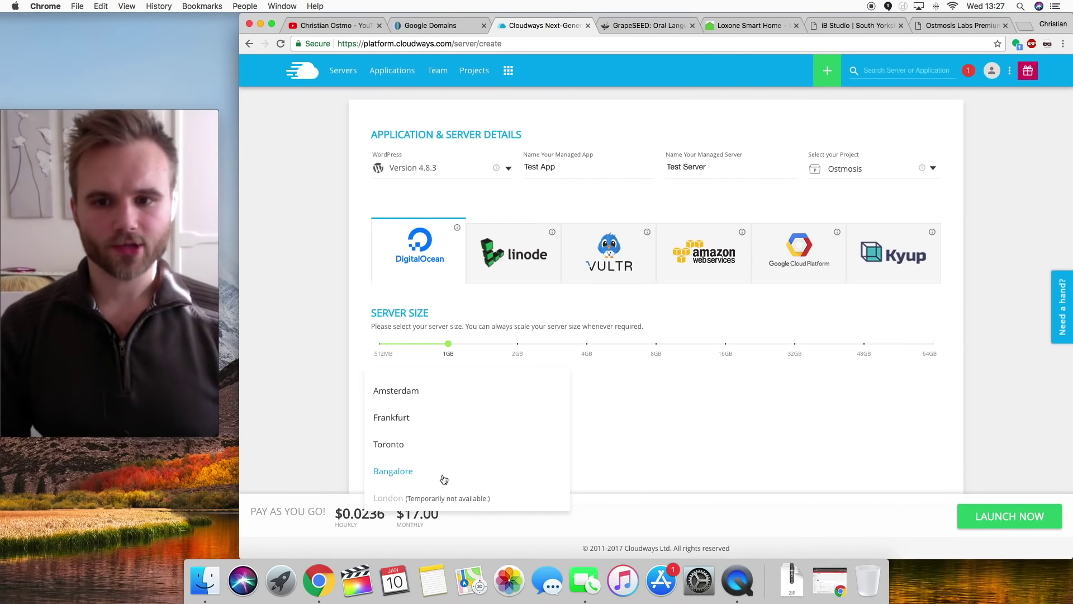
left_click(321, 369)
- Try the 512MB server size and check which locations it offers
left_click(388, 344)
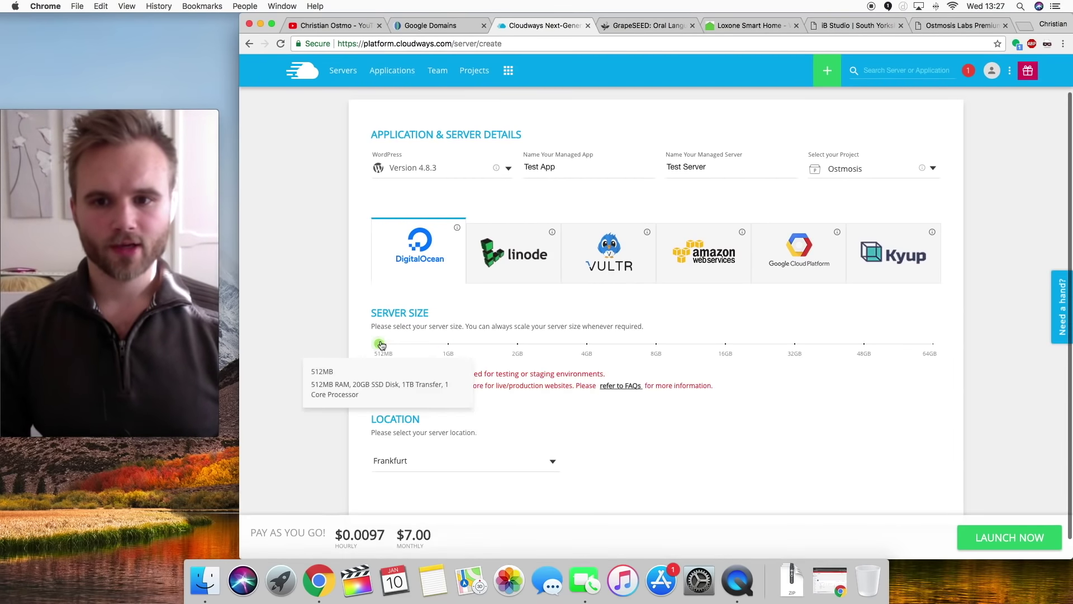
left_click(397, 461)
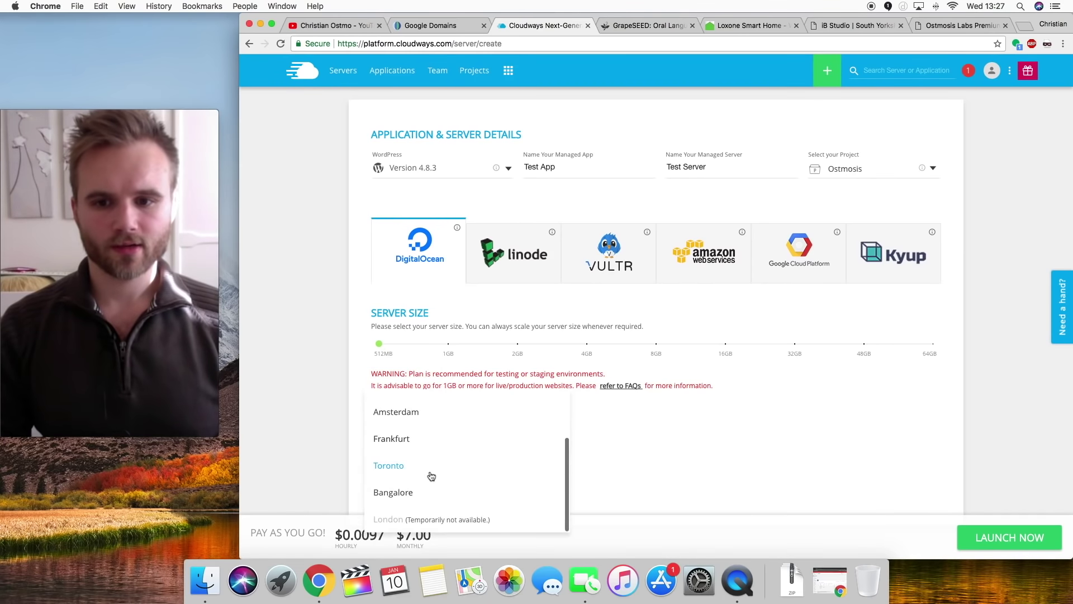
scroll(431, 476, "up", 3)
left_click(314, 438)
- Set the server size to 1GB and select Frankfurt as its location
left_click(448, 344)
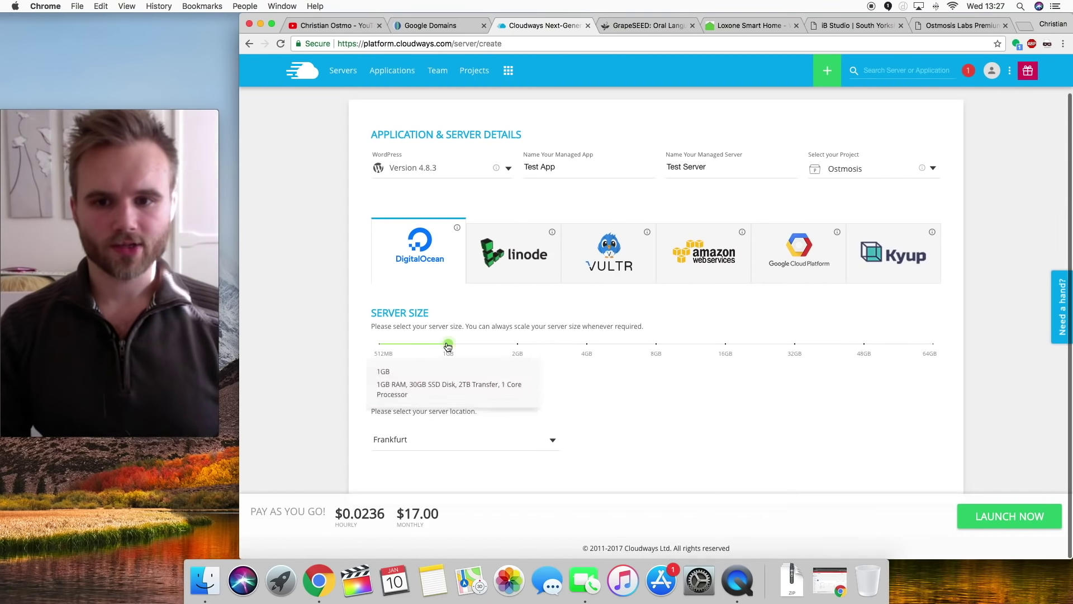
left_click(399, 451)
scroll(394, 468, "down", 1)
scroll(394, 469, "up", 2)
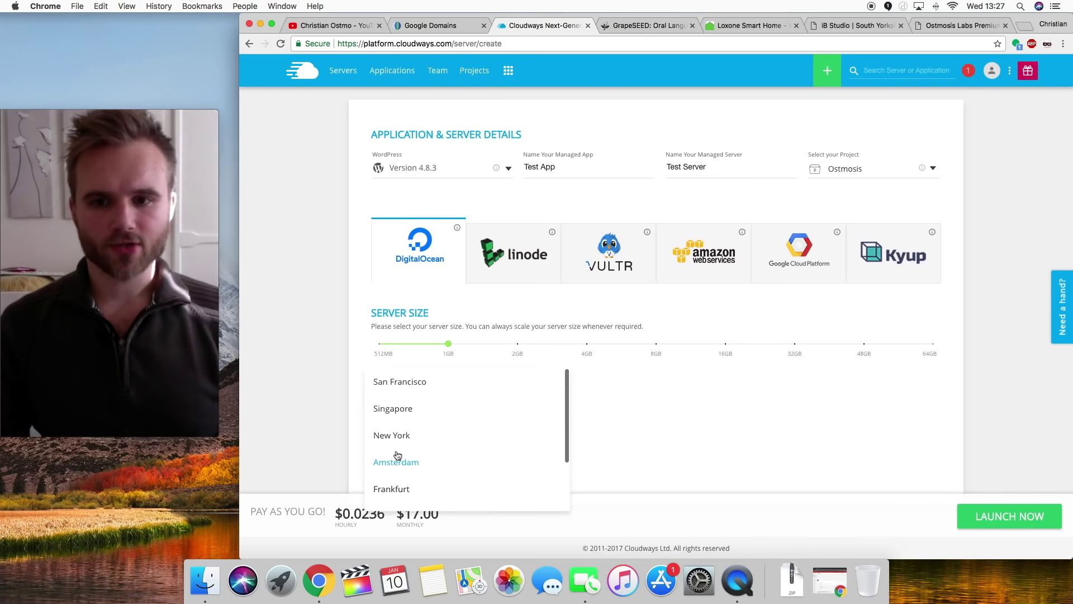
left_click(392, 489)
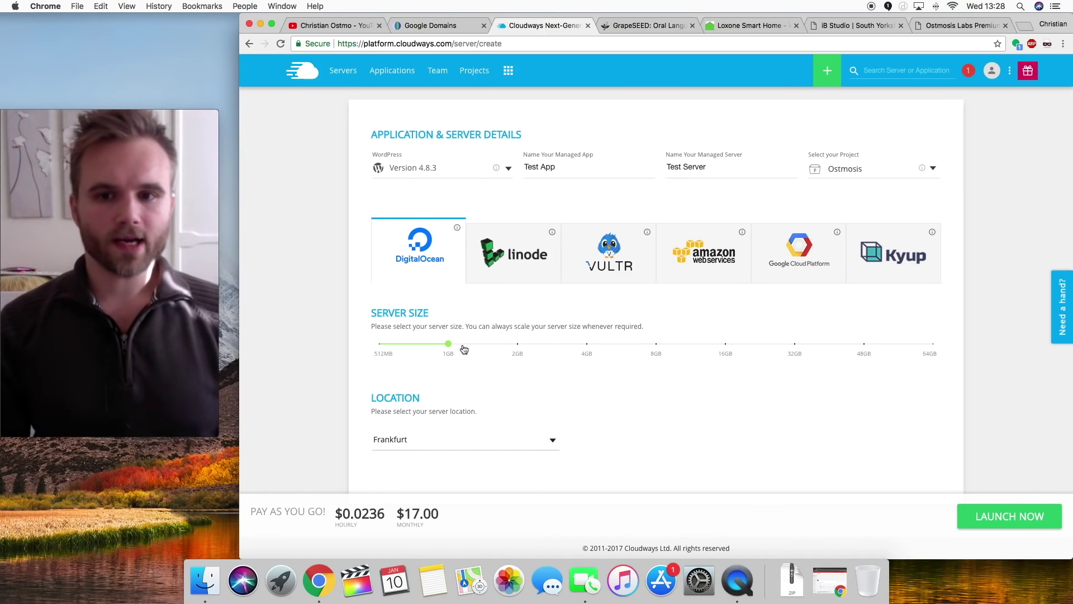
- Compare the specifications, recommendations and prices of the DigitalOcean server sizes from 512MB up to 8GB
mouse_move(454, 354)
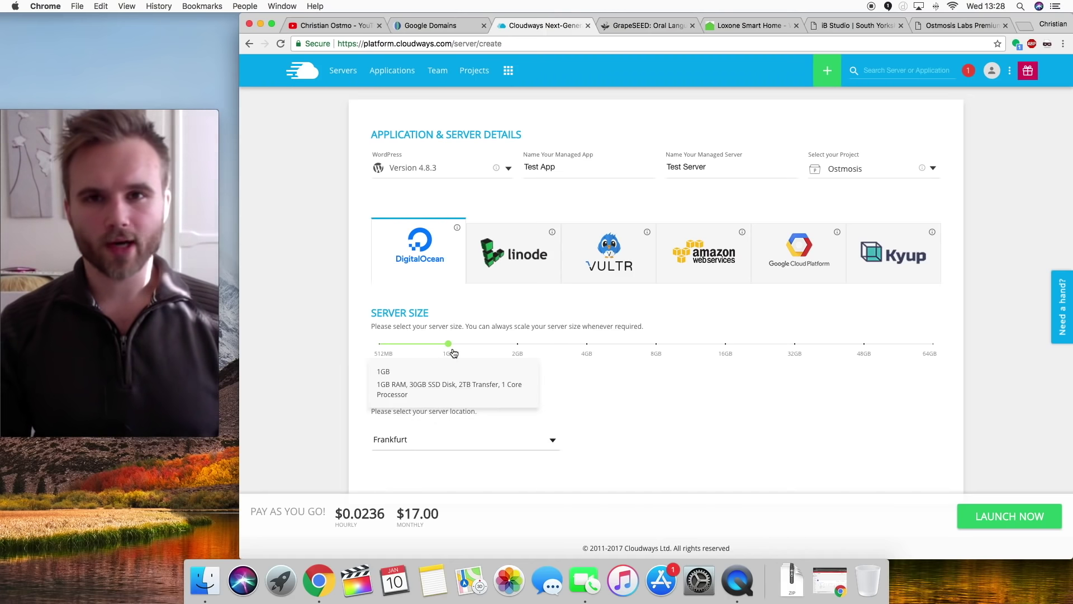
left_click(383, 345)
left_click_drag(410, 377, 600, 376)
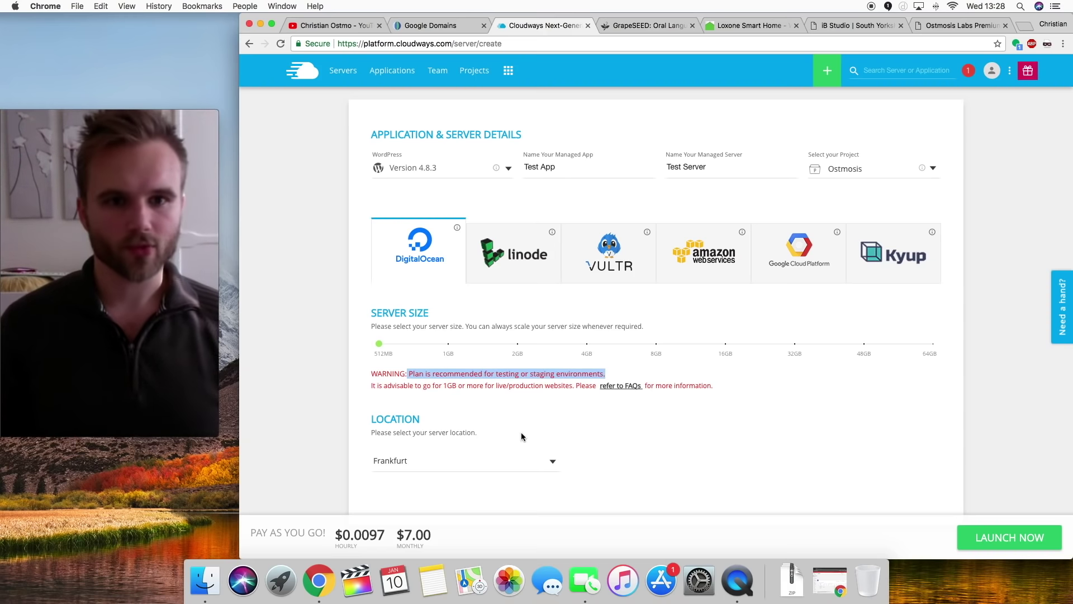
left_click(454, 345)
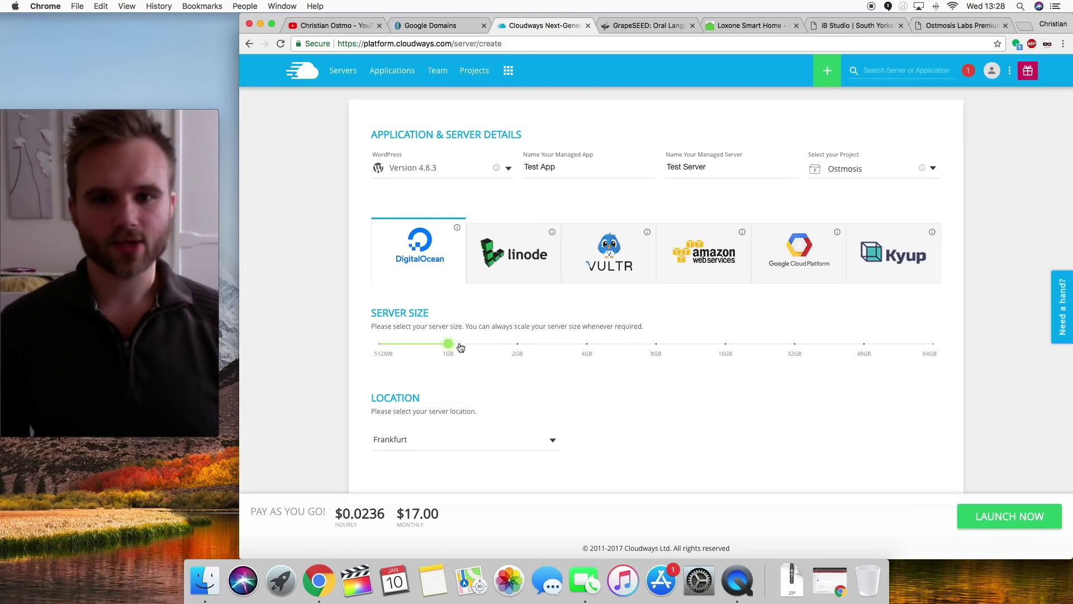
left_click(507, 345)
left_click(581, 345)
left_click(662, 345)
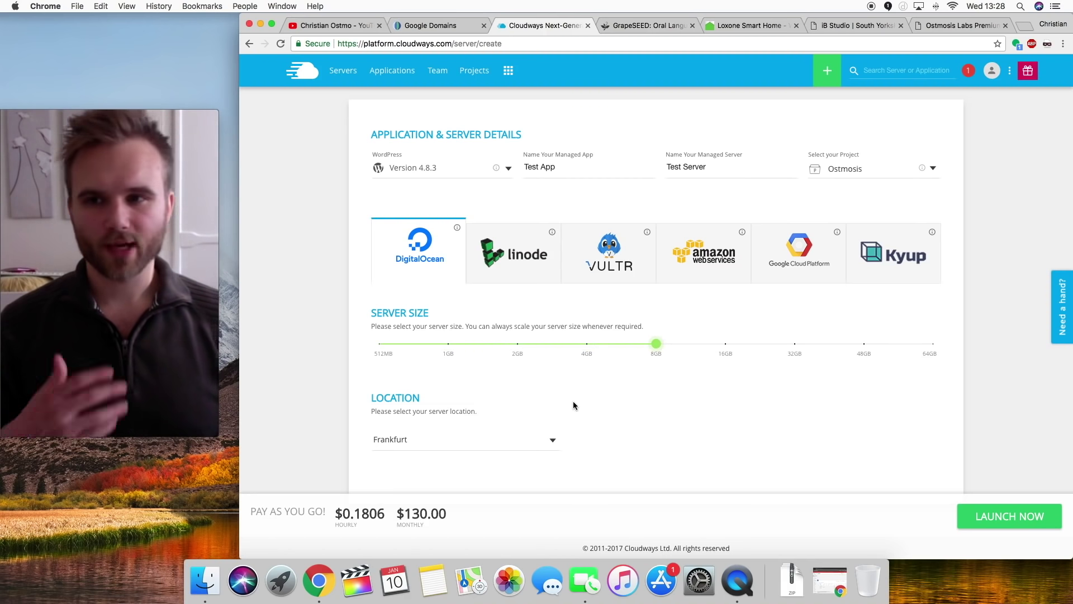
- Raise the display brightness of the computer
key("F2")
key("F2")
key("F2")
key("F2")
key("F2")
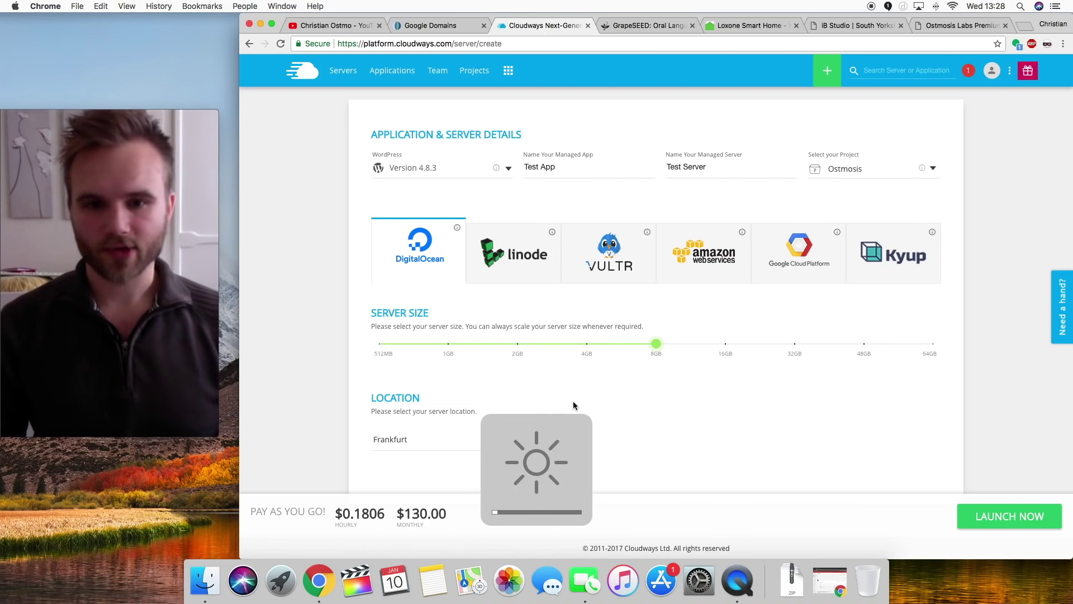
- Set the server size to 1GB and launch the new server
left_click(383, 345)
left_click(448, 346)
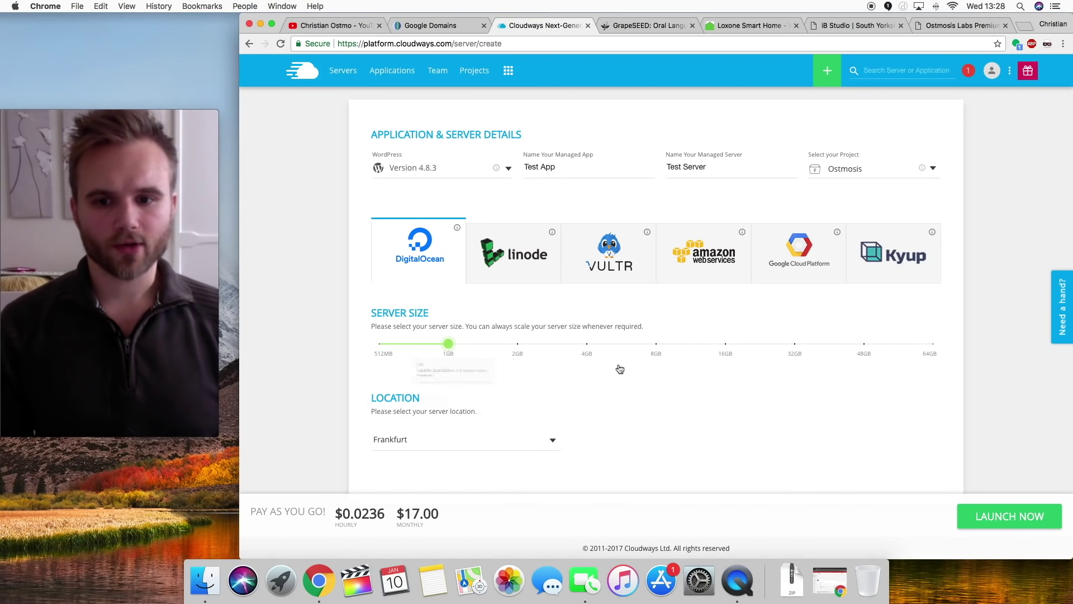
scroll(638, 404, "down", 2)
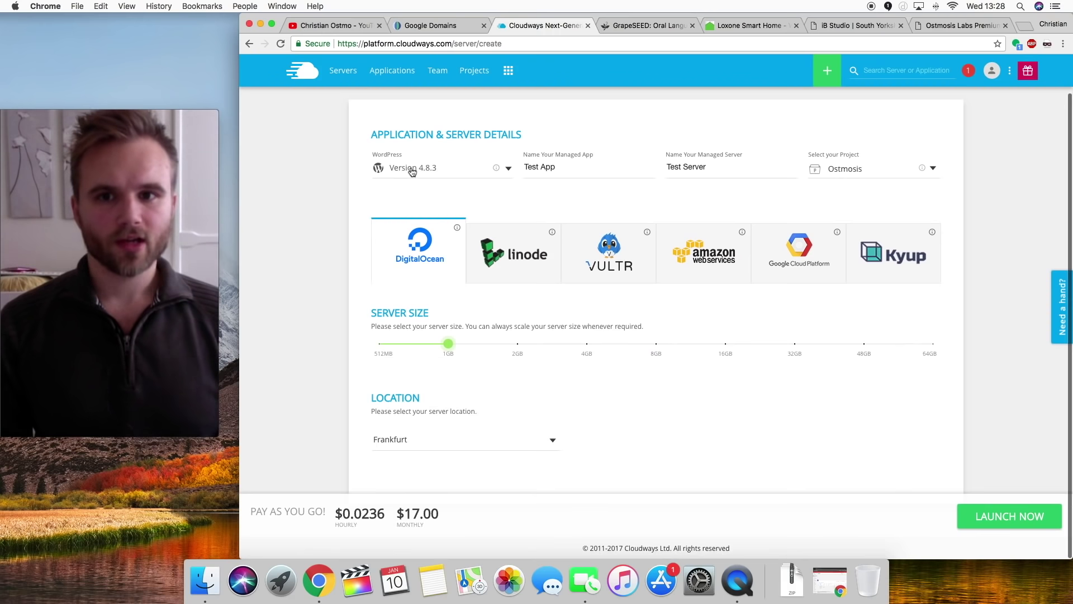
left_click(988, 527)
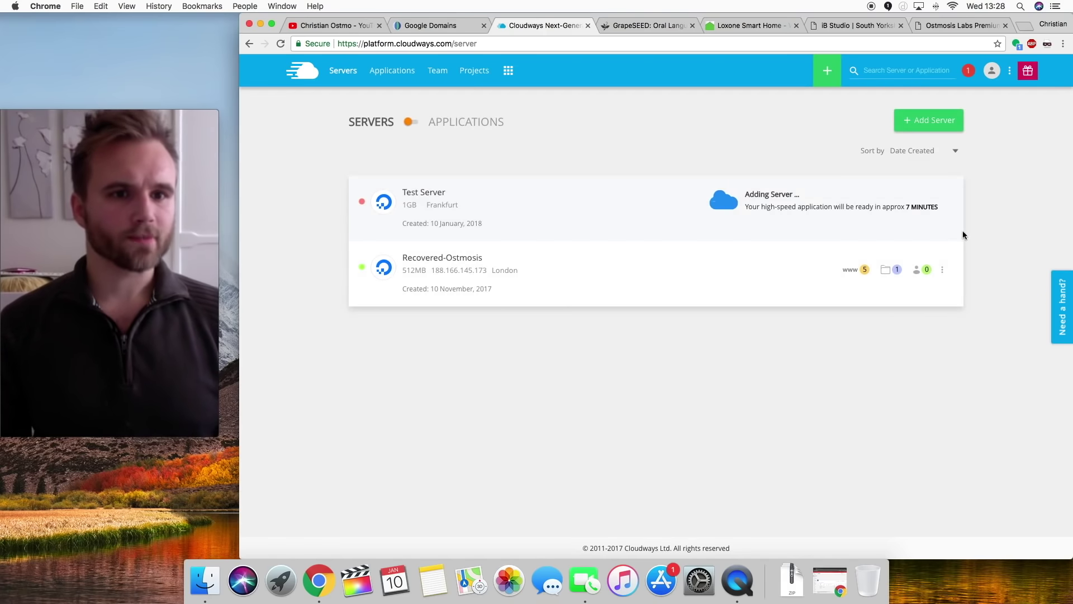
left_click(995, 220)
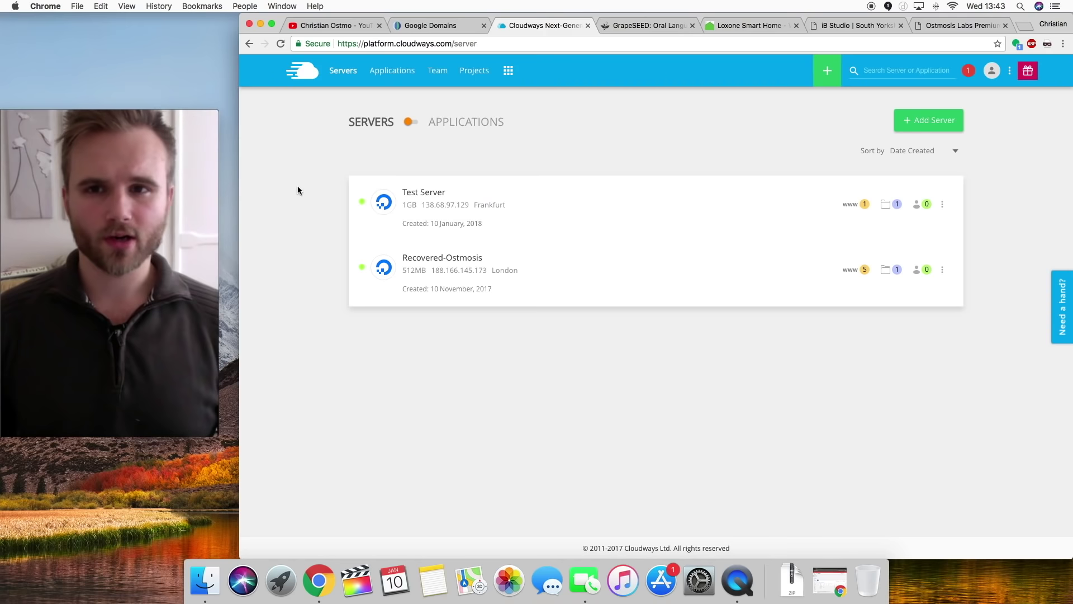
- Open the access details of Test App from the list of applications
left_click(389, 77)
scroll(318, 339, "down", 3)
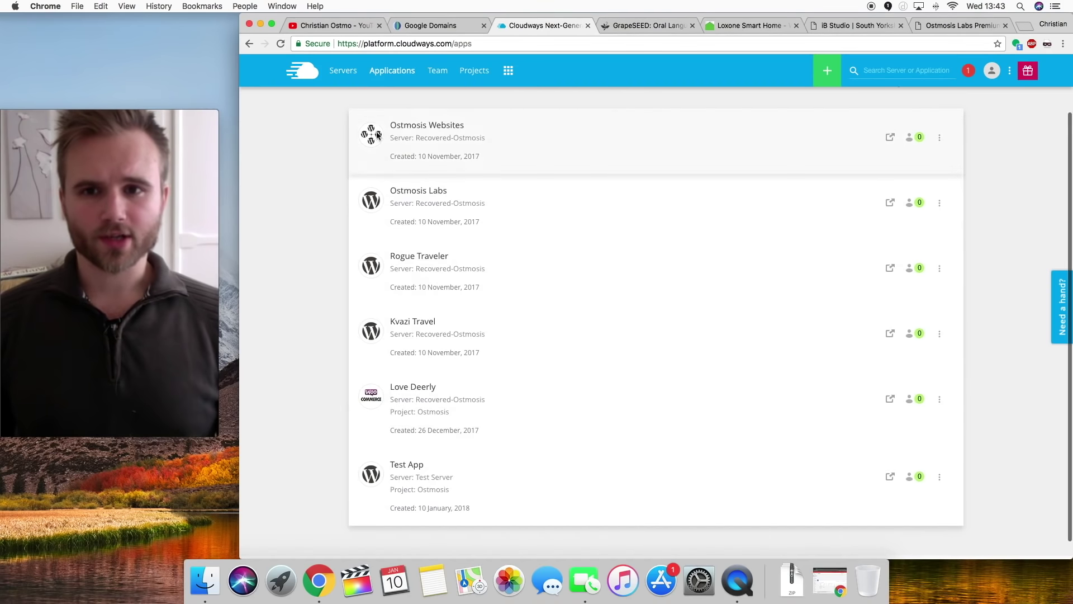
scroll(401, 426, "down", 1)
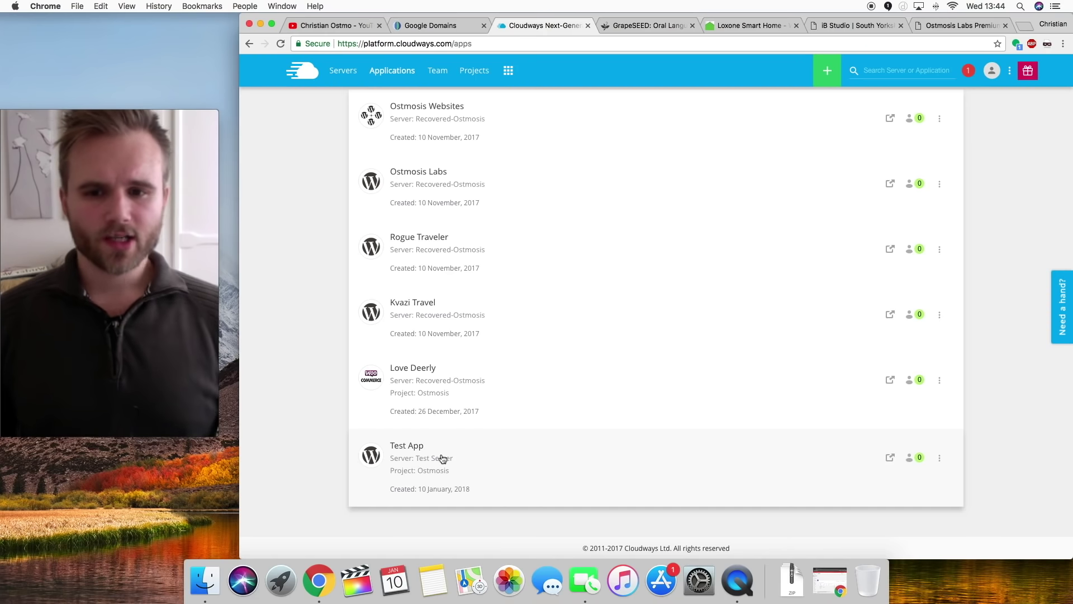
left_click(441, 457)
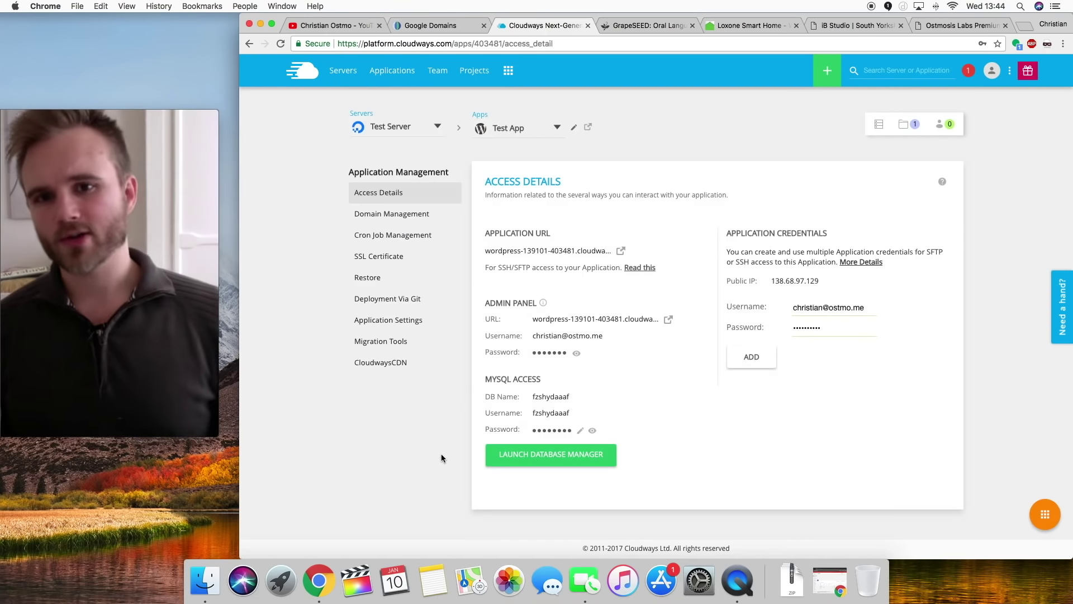
- View the live WordPress site at Test App's application URL, check its web address, and return to the Cloudways page
left_click(622, 251)
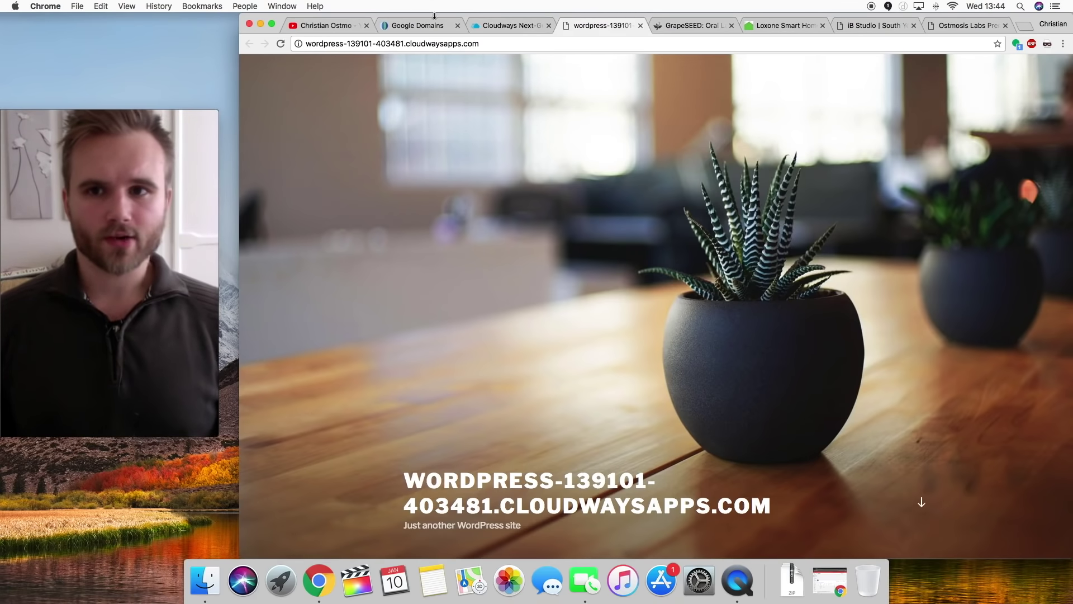
left_click(312, 40)
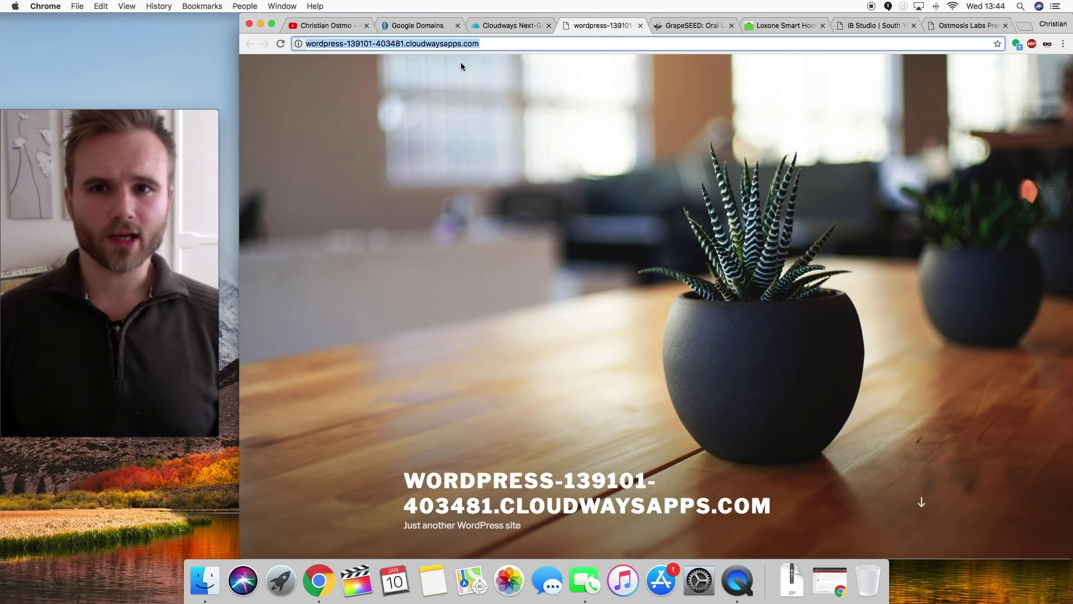
left_click(495, 44)
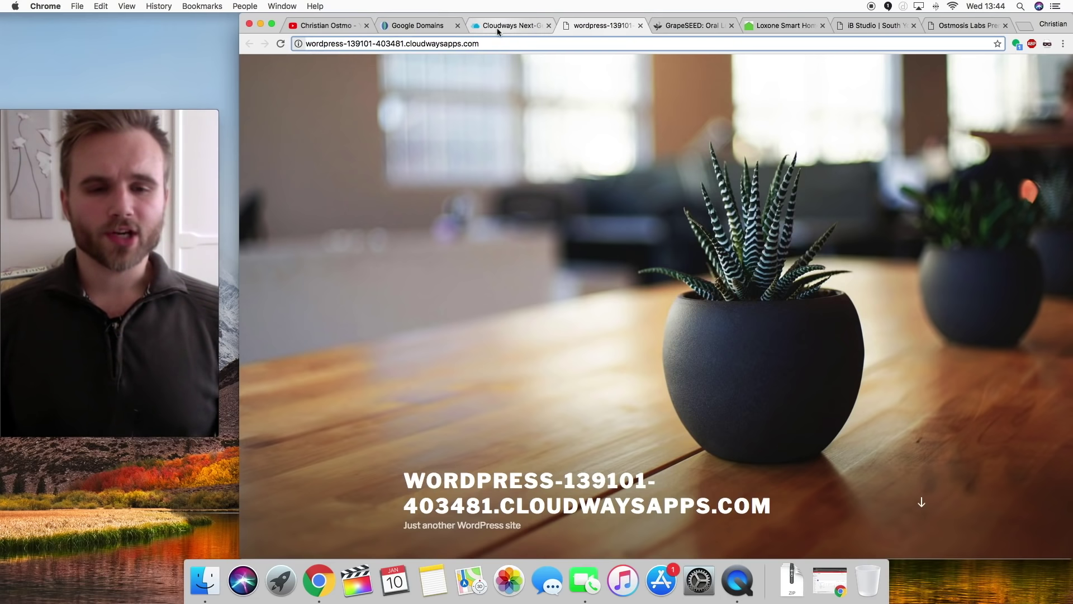
left_click(497, 28)
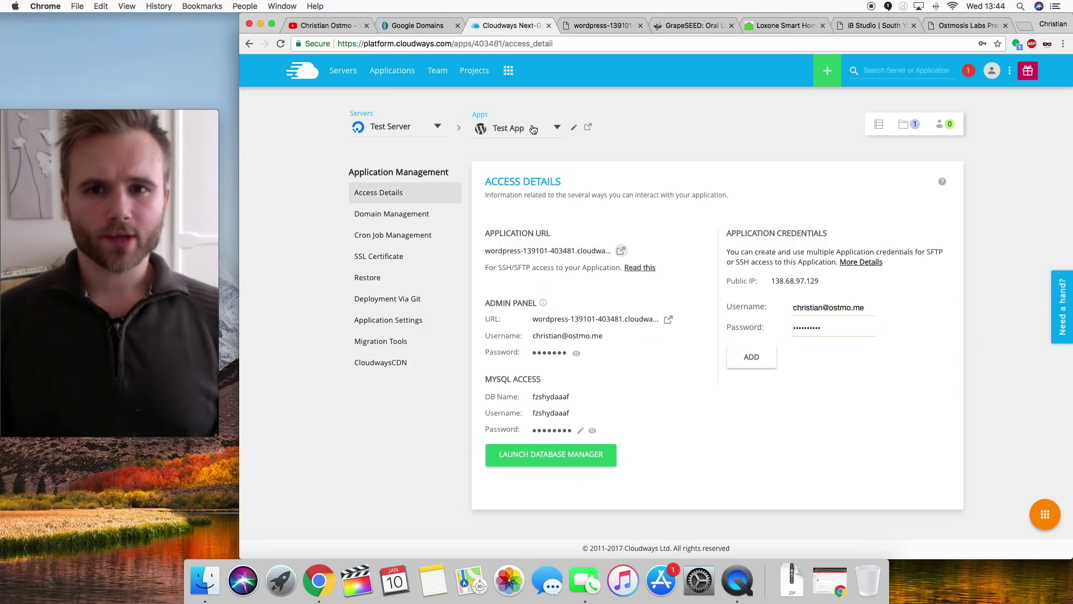
- Open Test App's primary domain setting, and open the DNS settings of ostmo.me in Google Domains
left_click(408, 215)
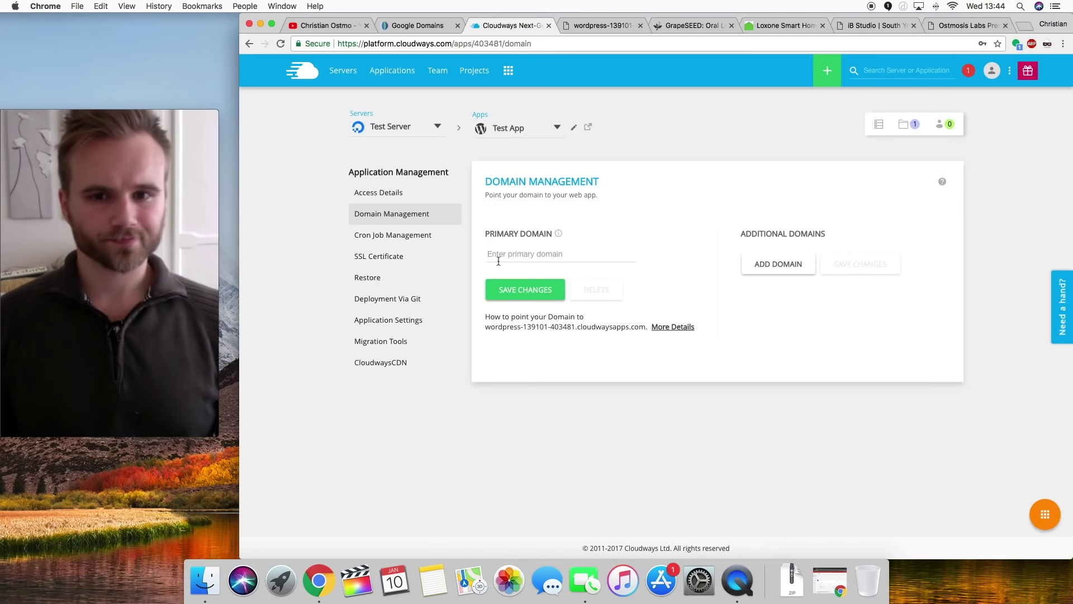
left_click(524, 257)
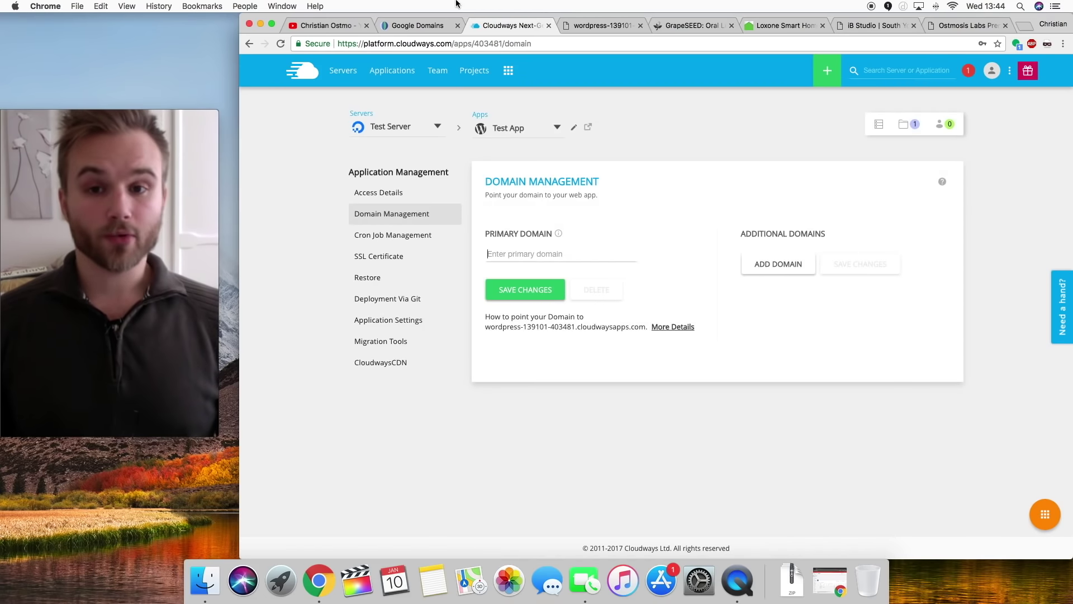
left_click(419, 26)
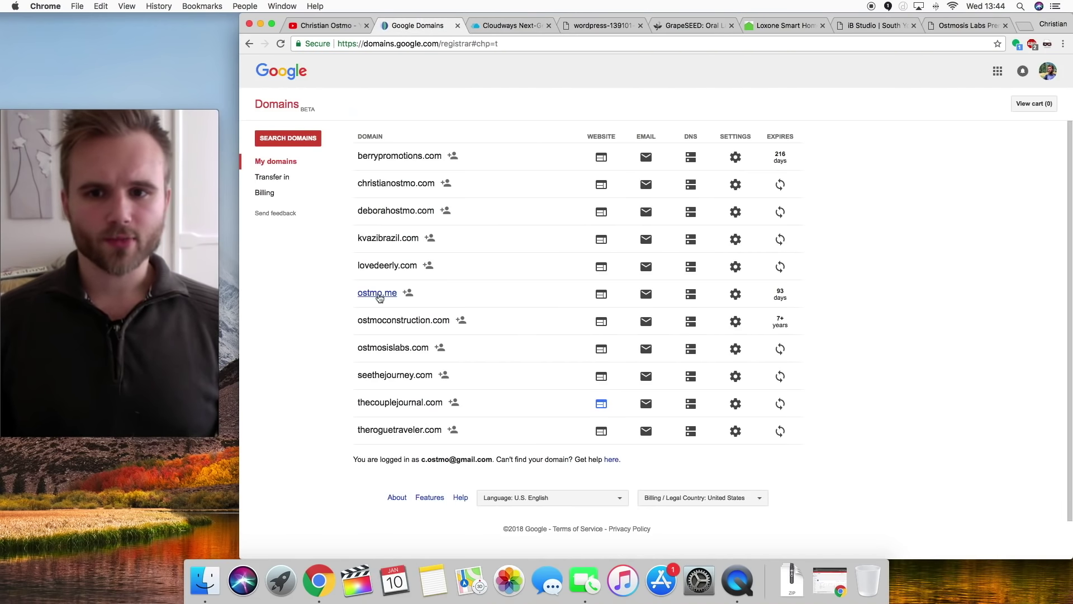
left_click(681, 295)
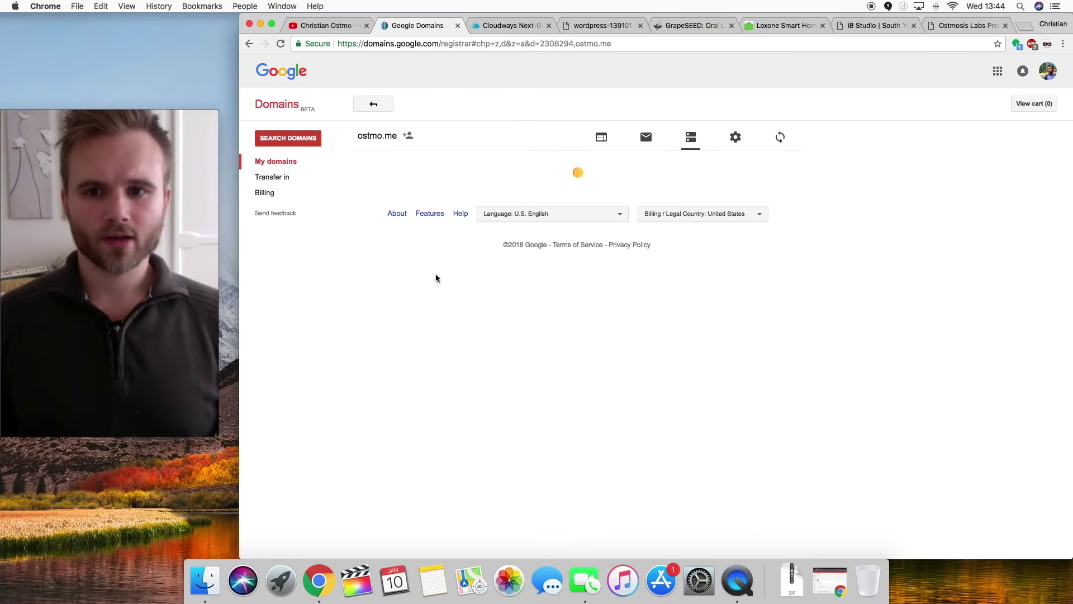
- Delete the existing @ A record from the custom resource records of ostmo.me
scroll(541, 278, "down", 5)
scroll(541, 278, "down", 5)
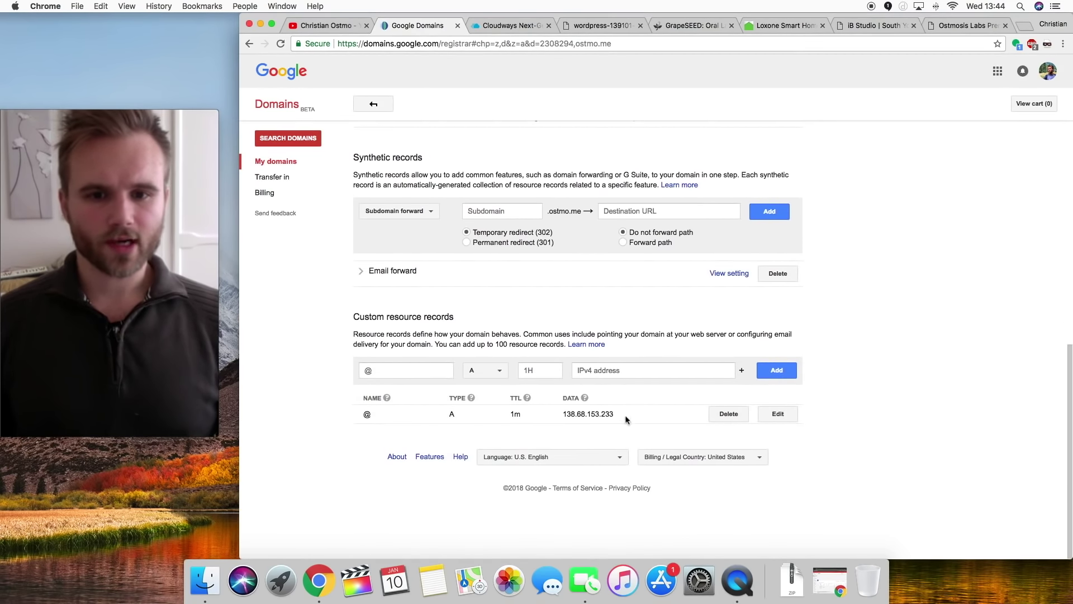
left_click_drag(624, 417, 555, 414)
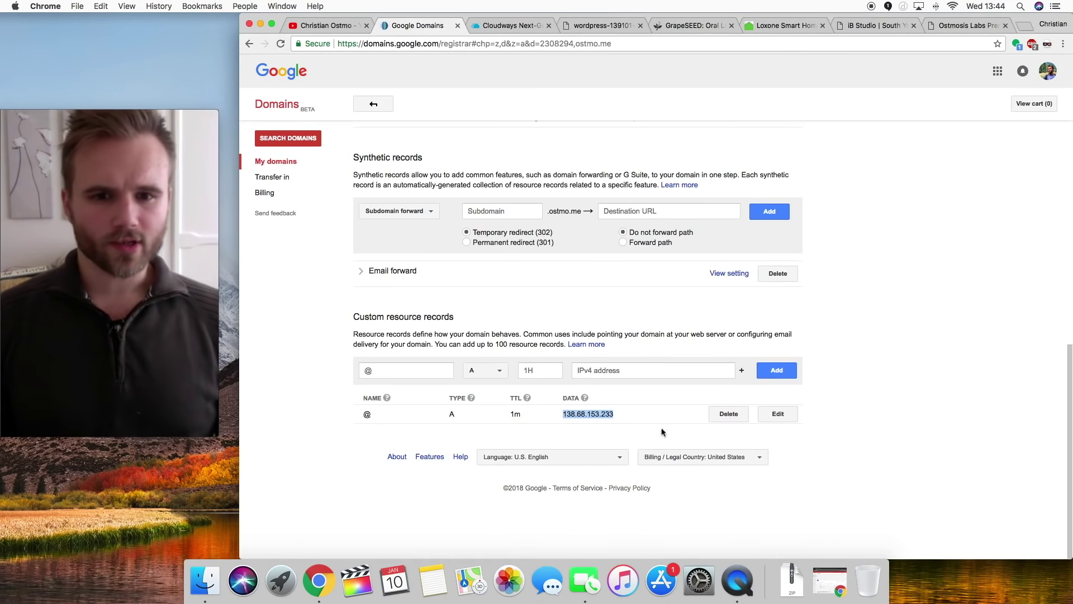
left_click(729, 414)
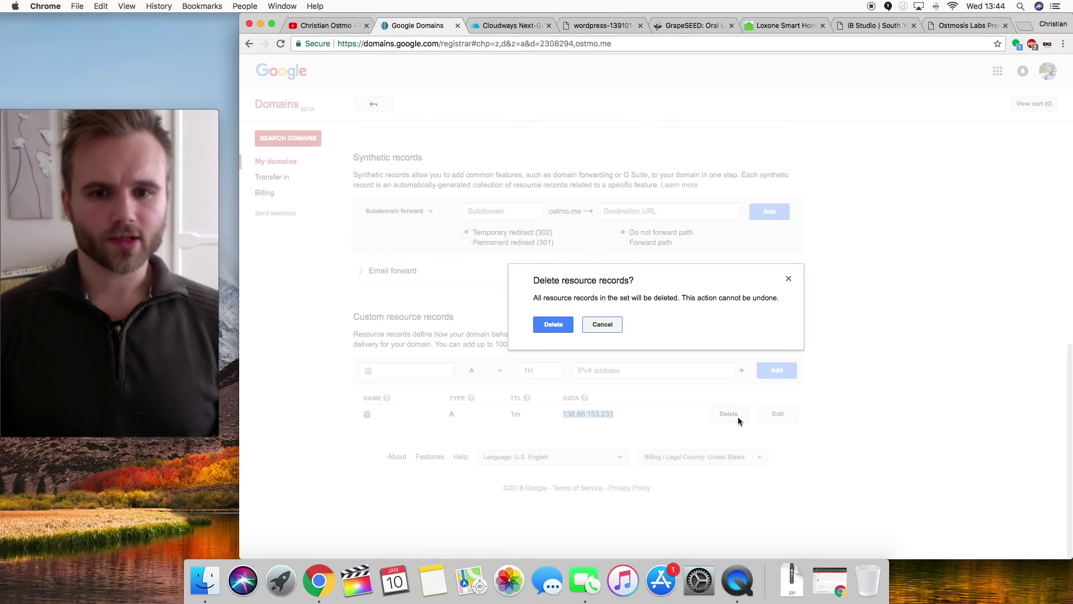
left_click(541, 323)
- Switch to Cloudways and save ostmo.me as the primary domain of Test App
left_click(519, 26)
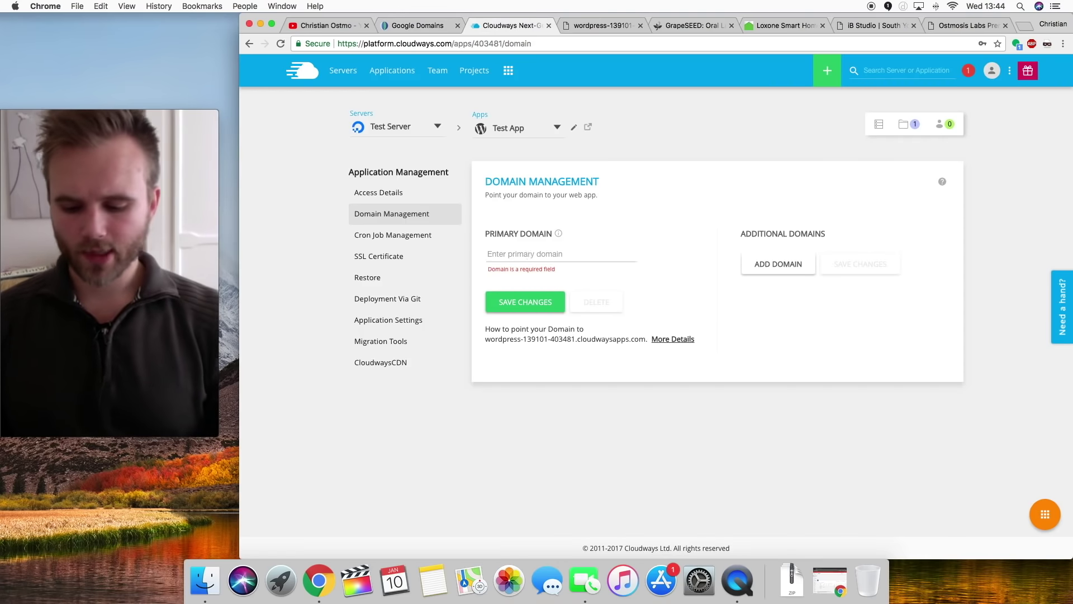
type("ostmo.me")
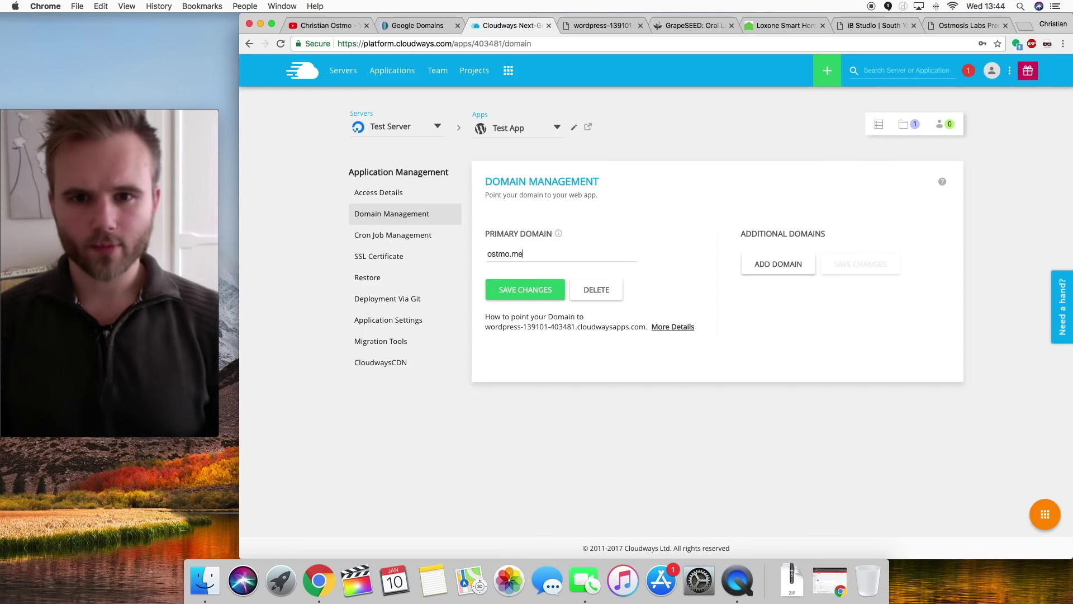
left_click(525, 289)
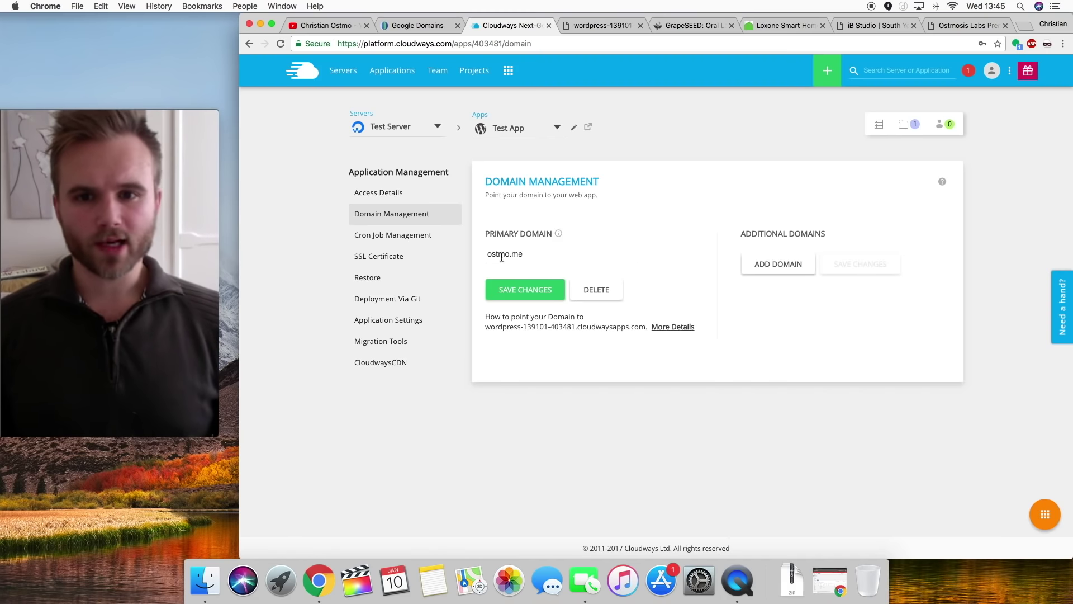
left_click_drag(526, 256, 479, 256)
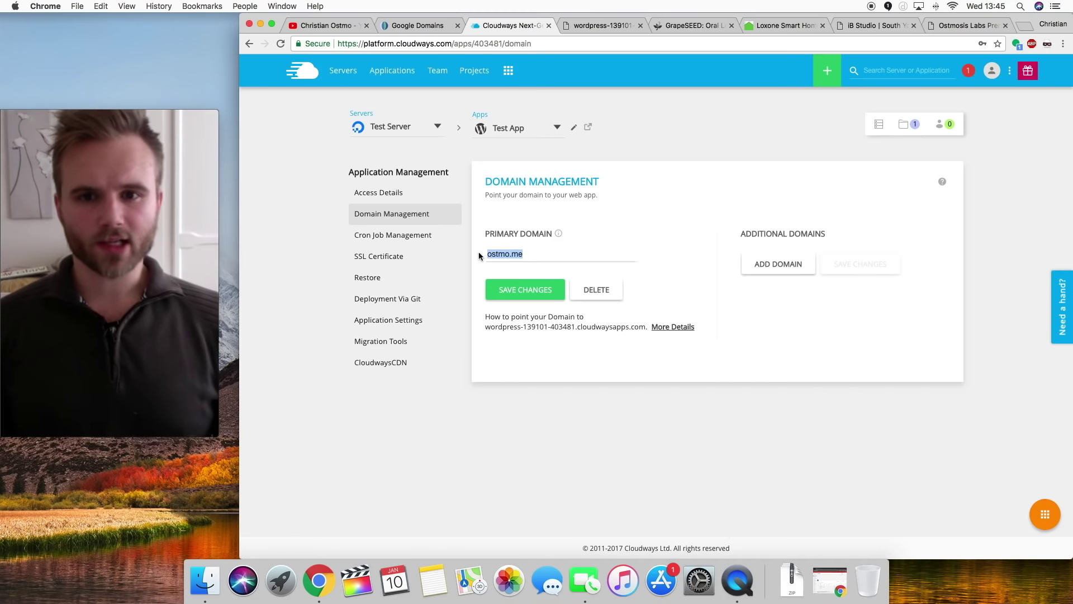
- Open the master credentials of Test Server from the server list and copy its public IP address
left_click(389, 197)
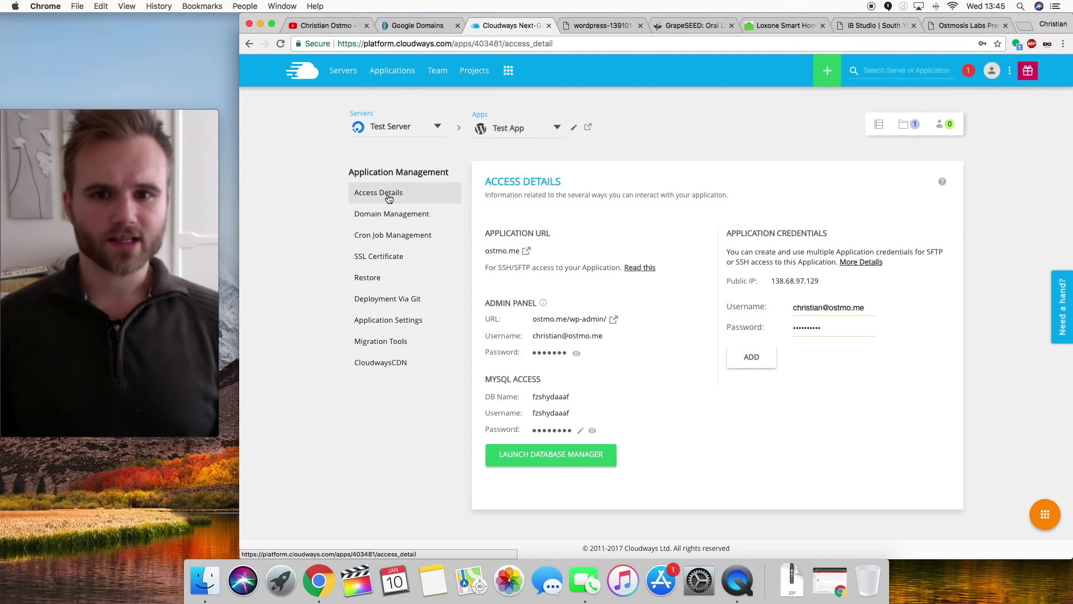
left_click(342, 70)
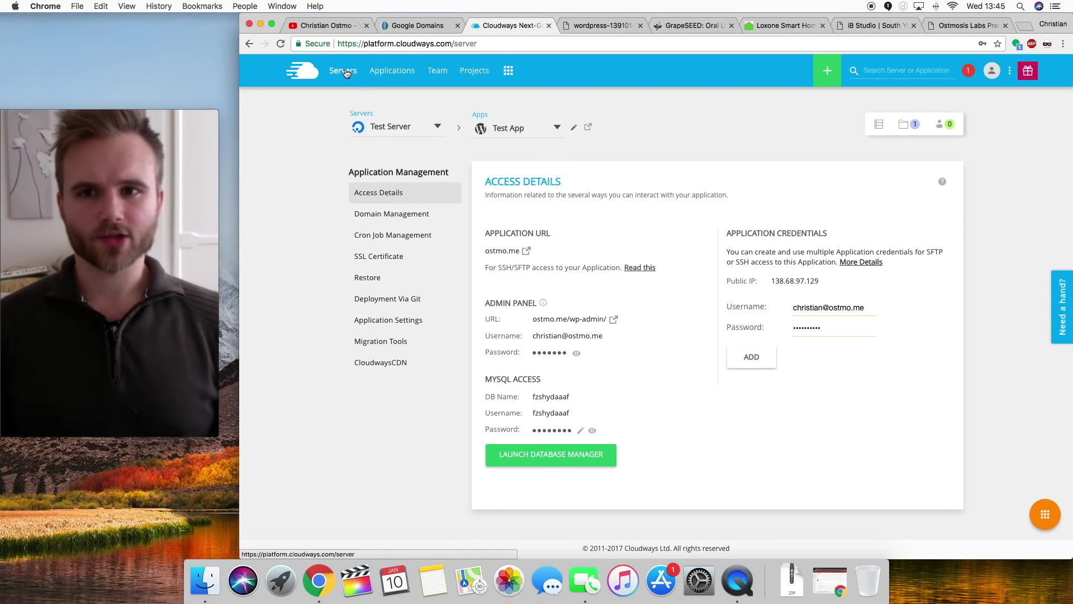
left_click(459, 198)
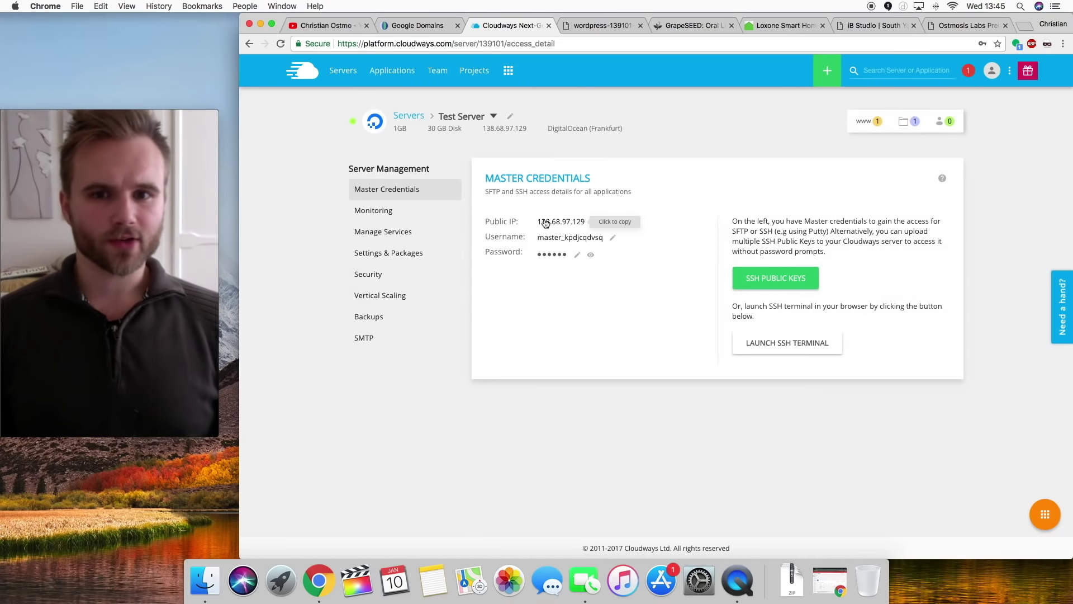
left_click_drag(486, 224, 512, 222)
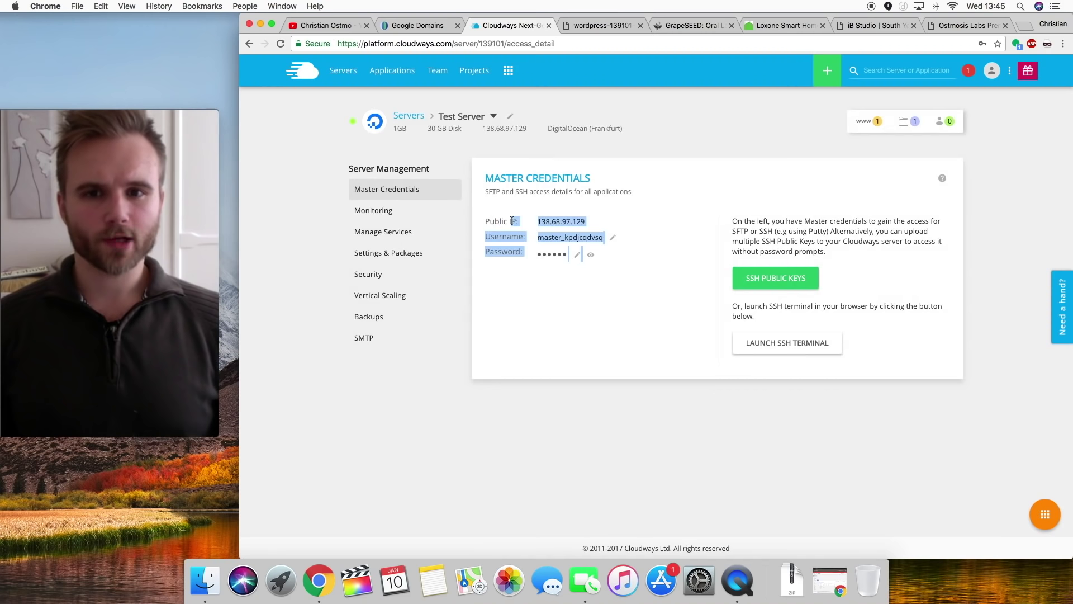
left_click(512, 221)
left_click(563, 224)
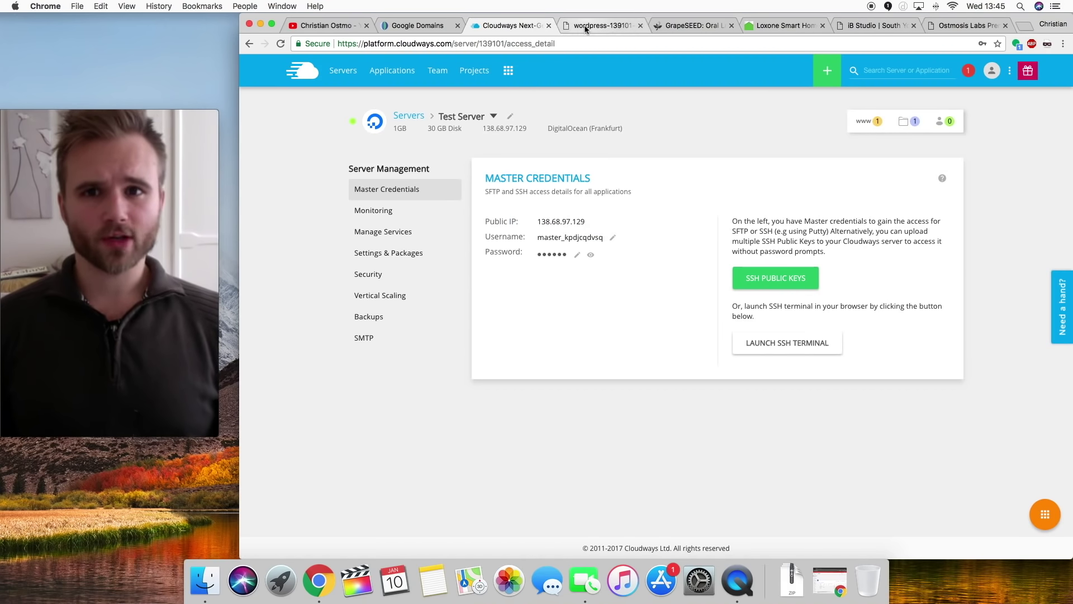
- In Google Domains, fill in a new custom A record for @ with TTL 1m and IPv4 address 138.68.97.129
left_click(441, 30)
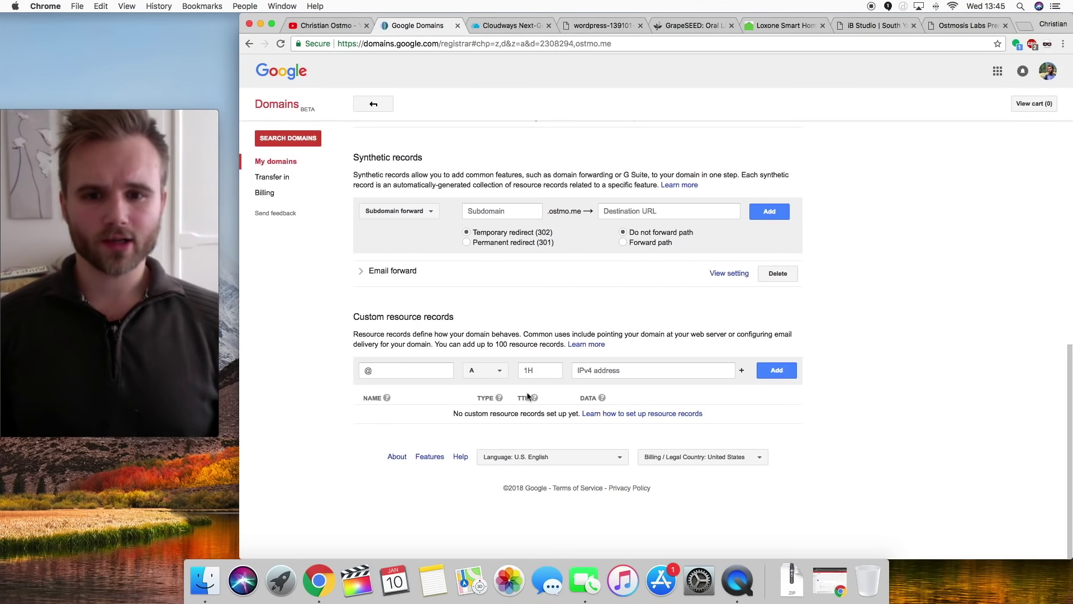
left_click(539, 370)
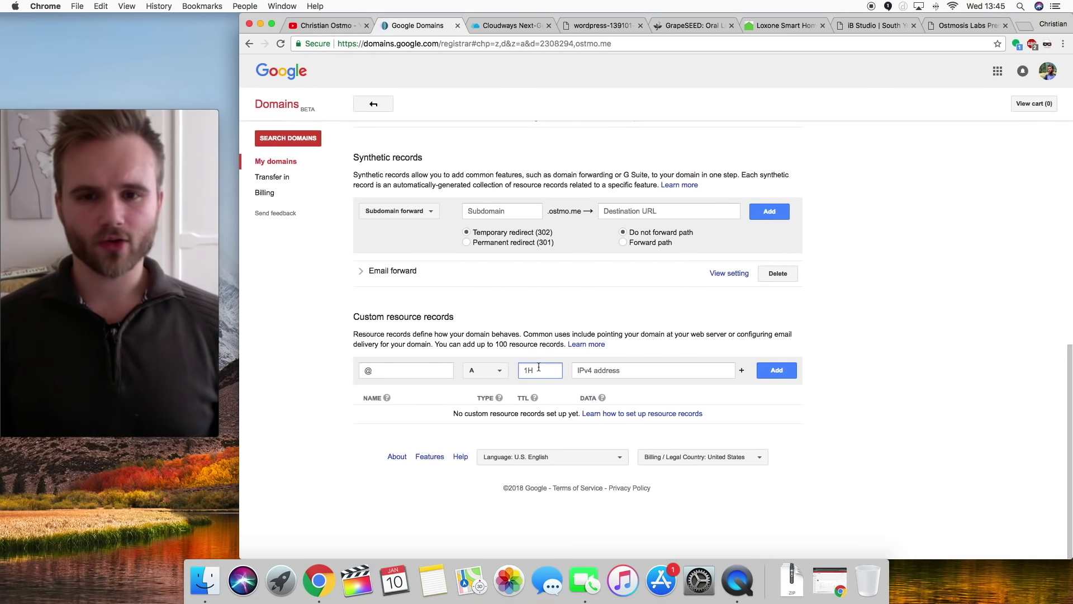
type("1")
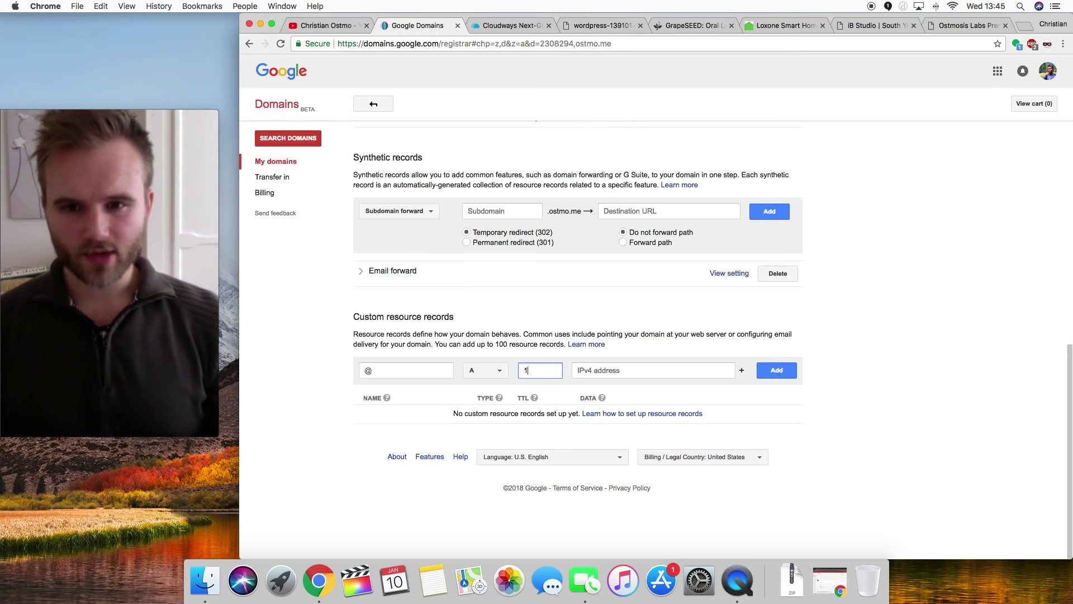
type("m")
left_click(417, 370)
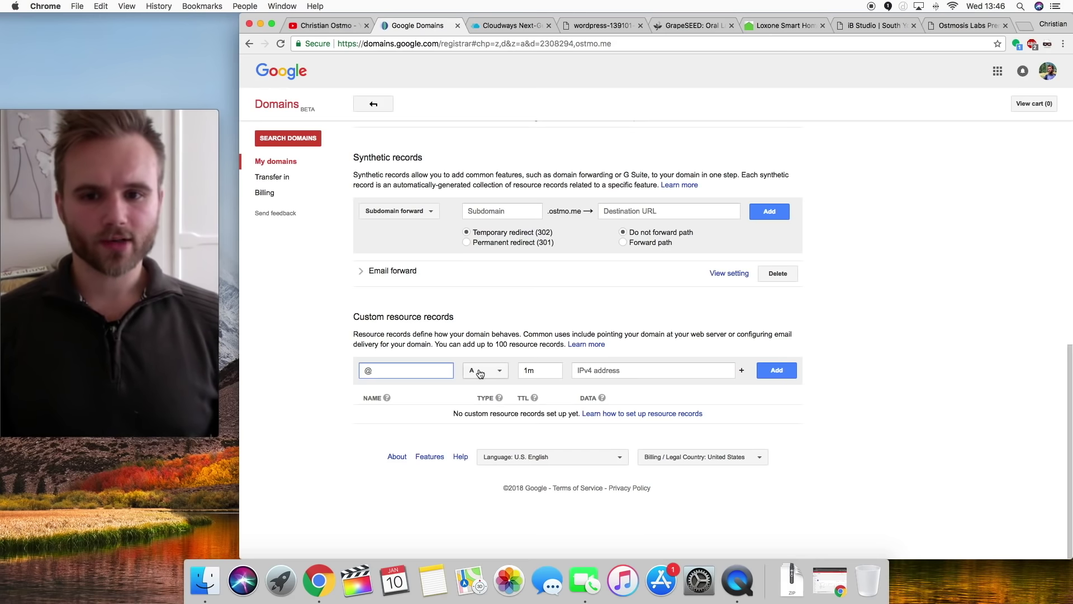
left_click(525, 369)
left_click(543, 373)
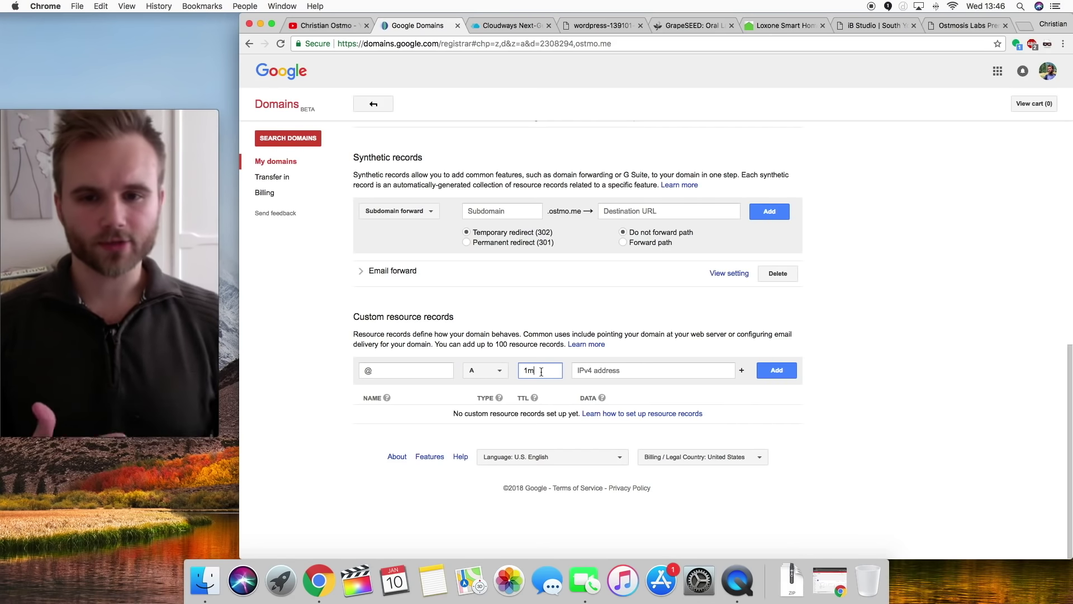
left_click(599, 369)
key("super+v")
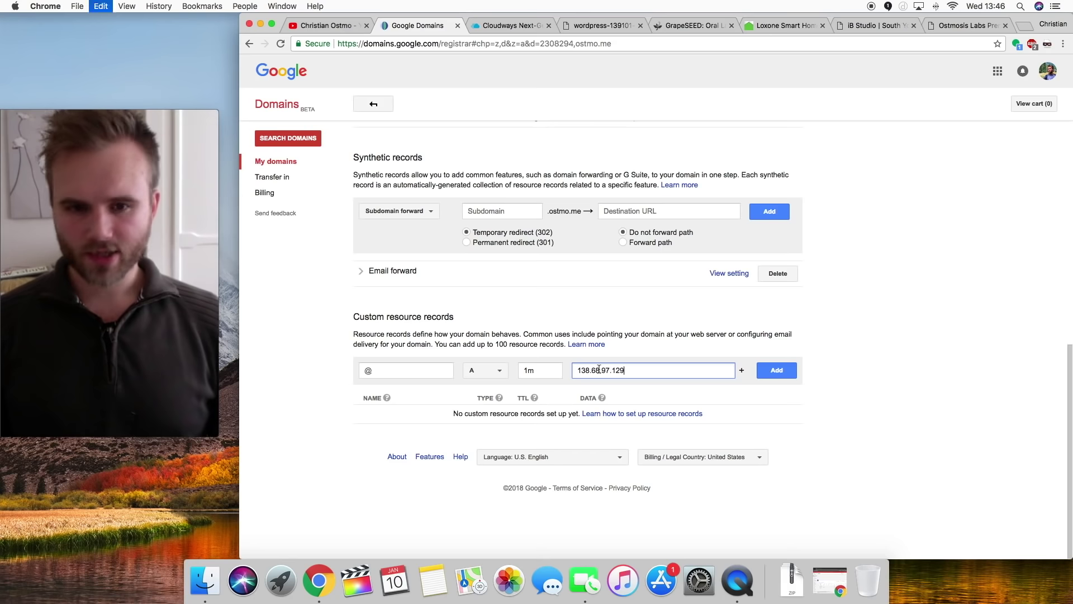
- Copy Test Server's public IP from Cloudways again, re-enter 138.68.97.129 as the @ record's IPv4 address, and add the record
left_click(494, 28)
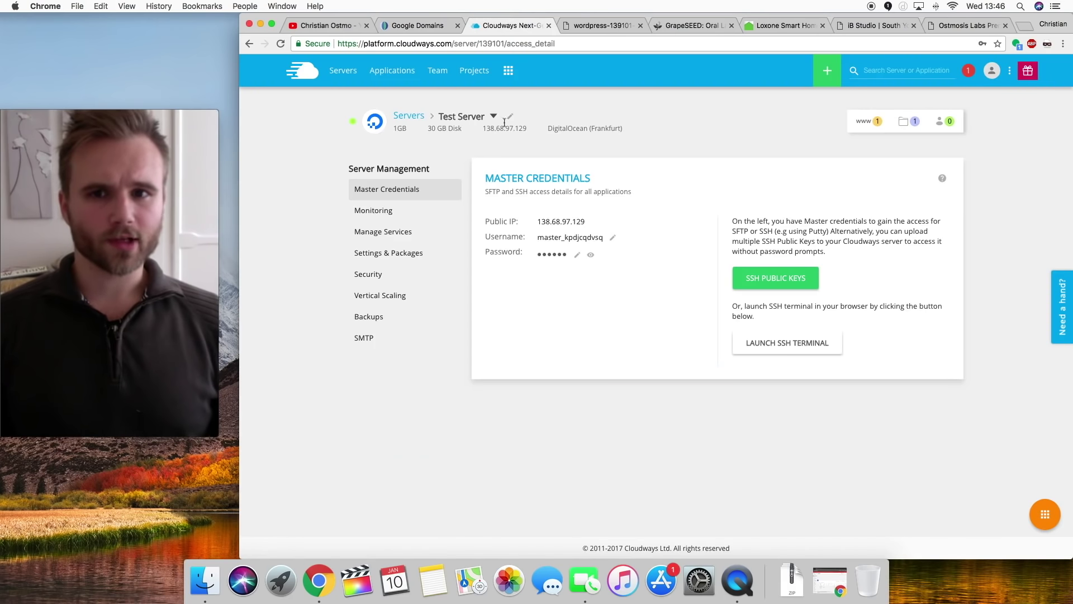
left_click(559, 228)
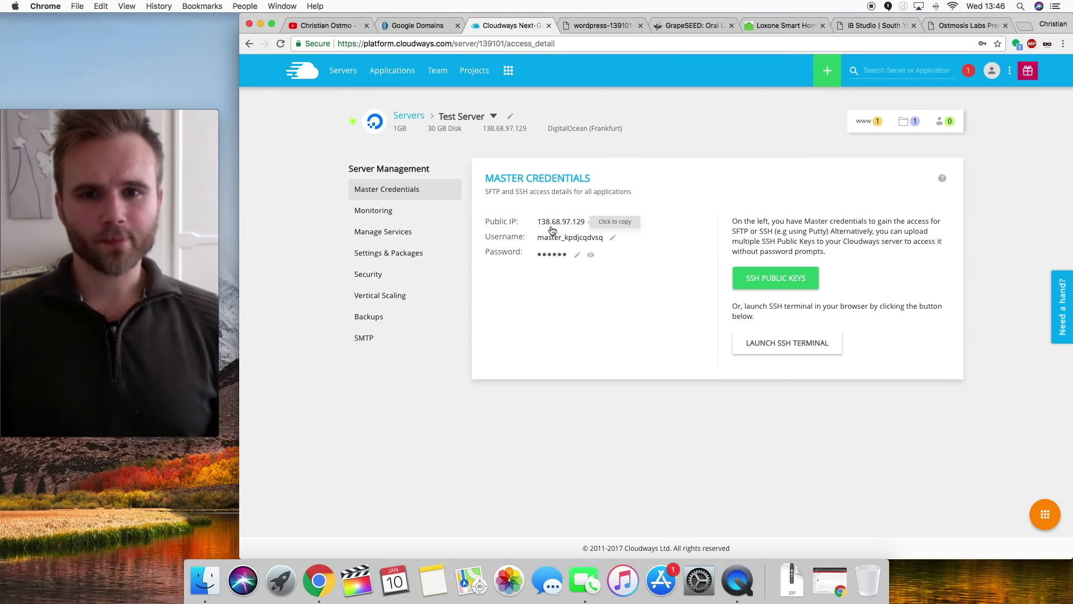
left_click(418, 25)
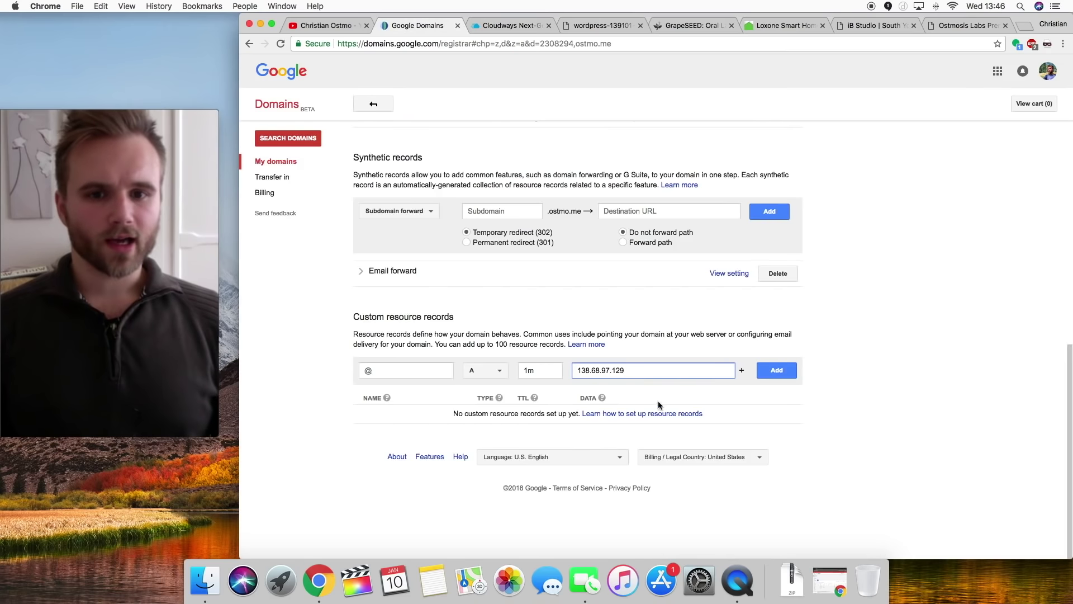
left_click_drag(639, 372, 574, 284)
key("super+v")
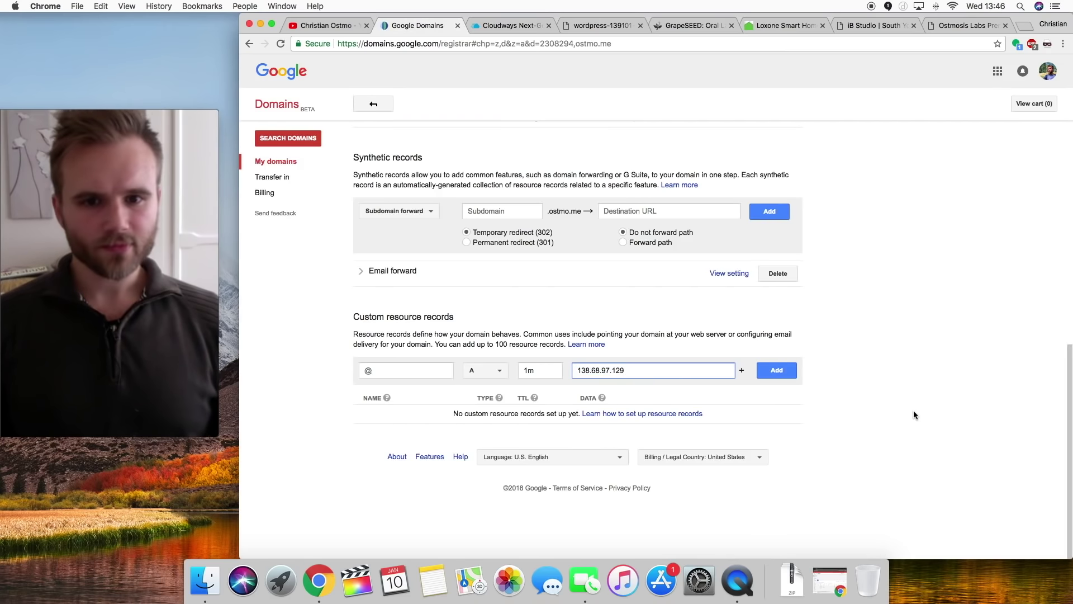
left_click(913, 411)
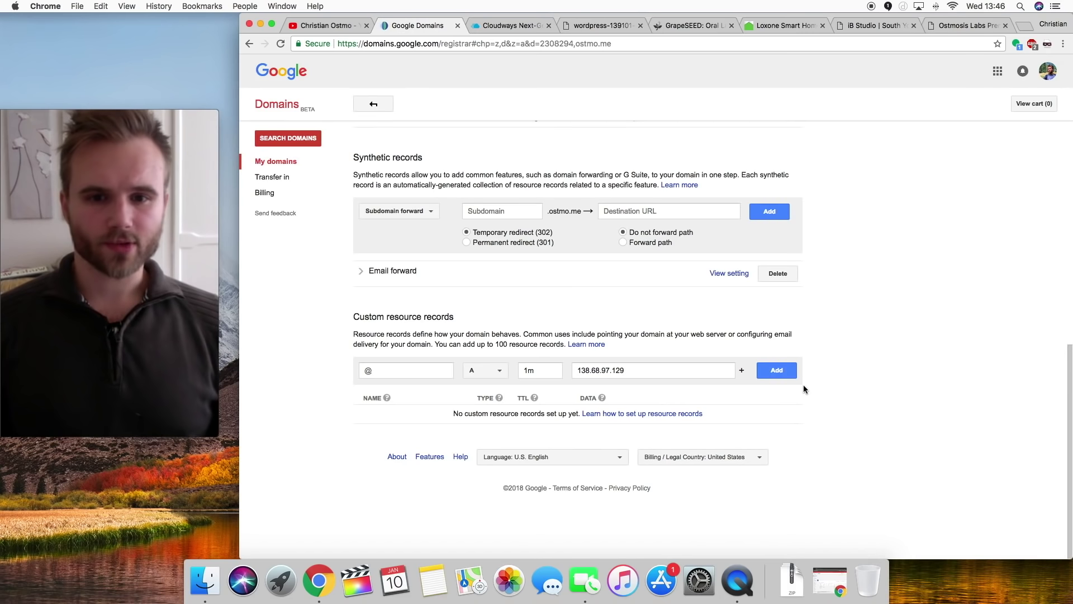
left_click(776, 370)
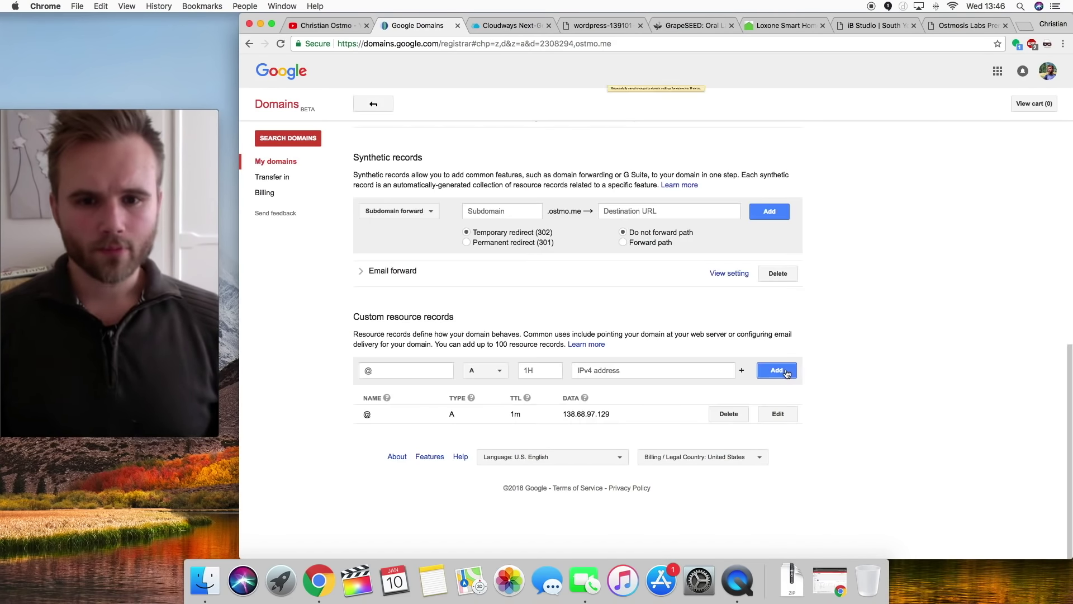
- Add a custom A record for www with TTL 1m and IPv4 address 138.68.97.129
left_click(405, 376)
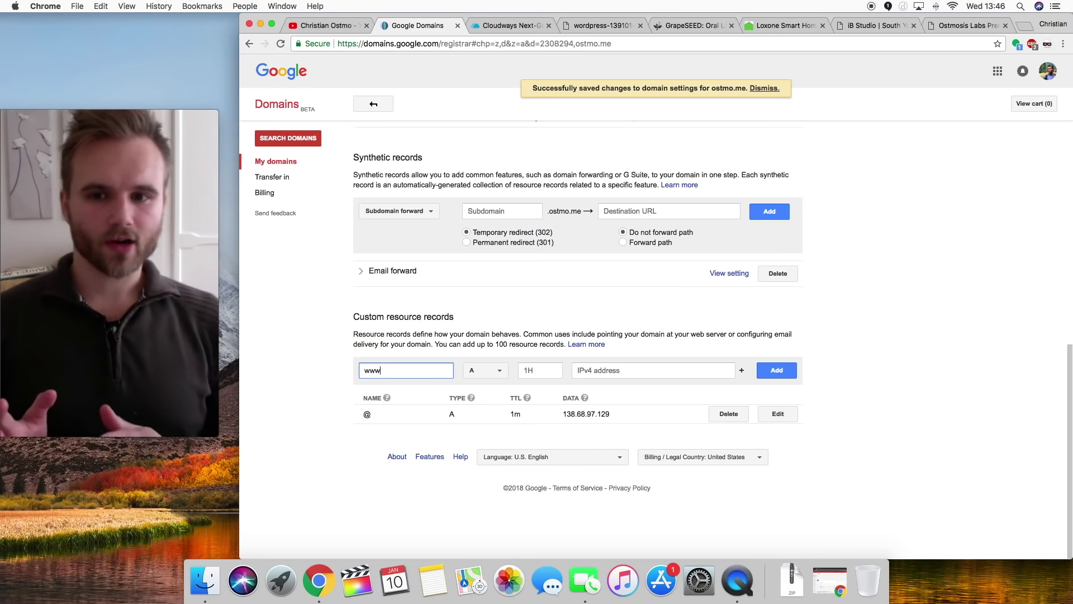
left_click(560, 376)
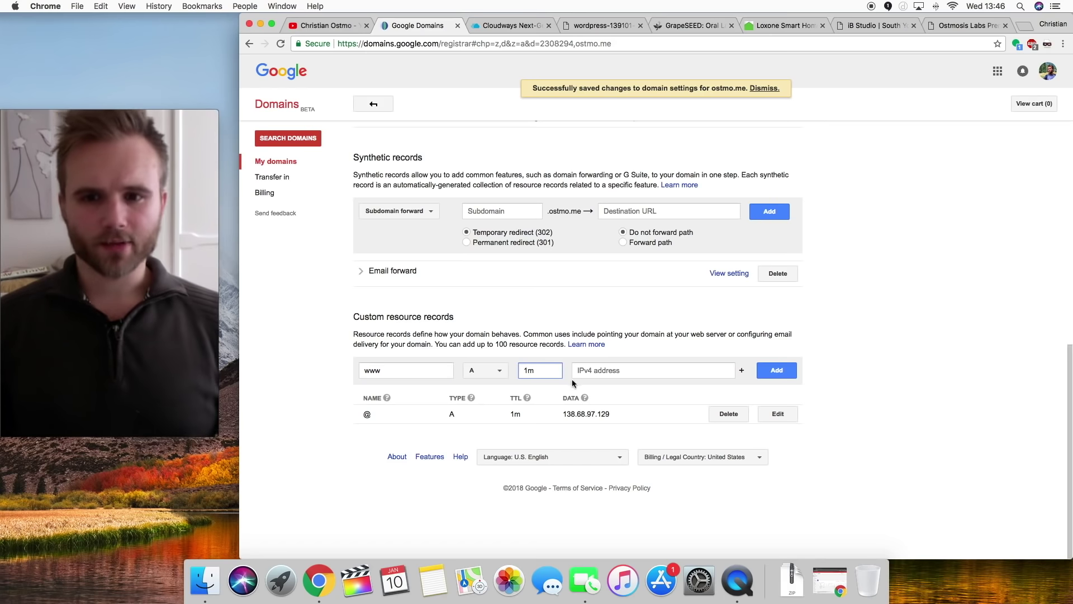
left_click(575, 373)
key("super+v")
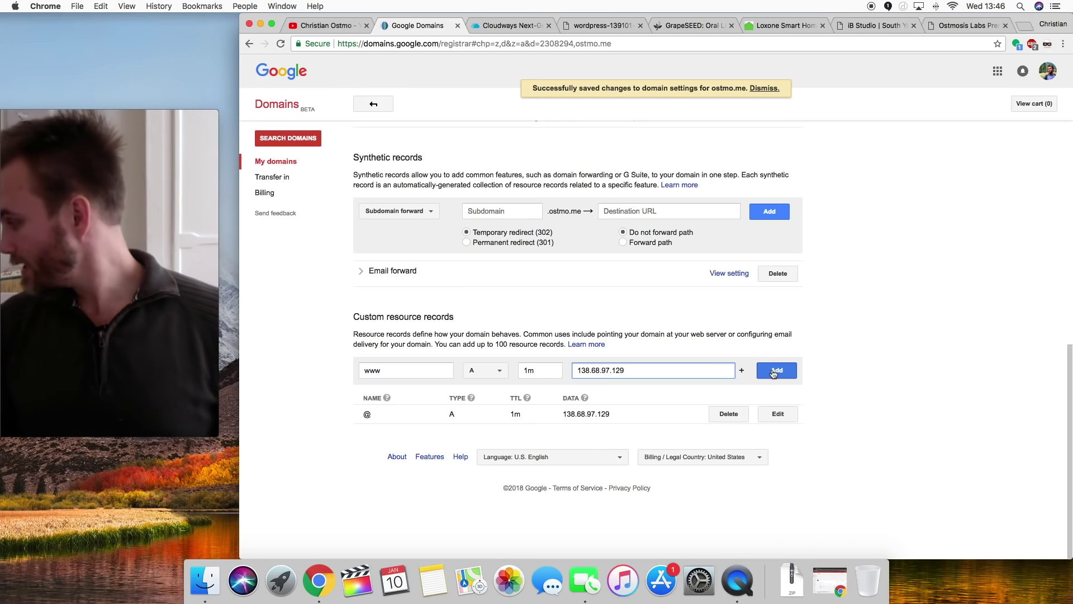
left_click(773, 374)
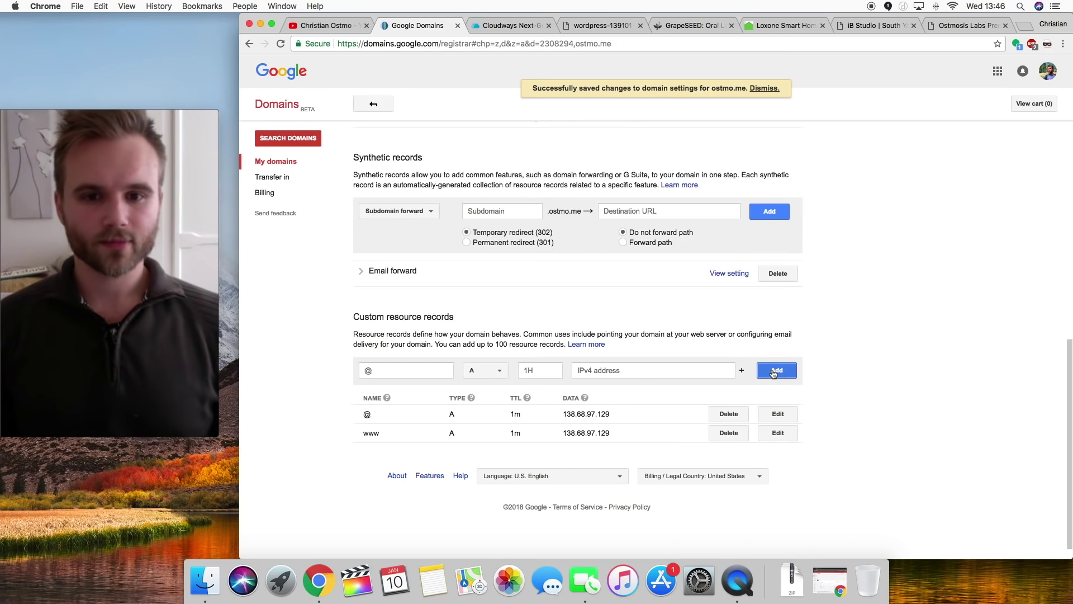
- Switch to Cloudways and open the domain management settings of Test App from the list of applications
left_click(518, 26)
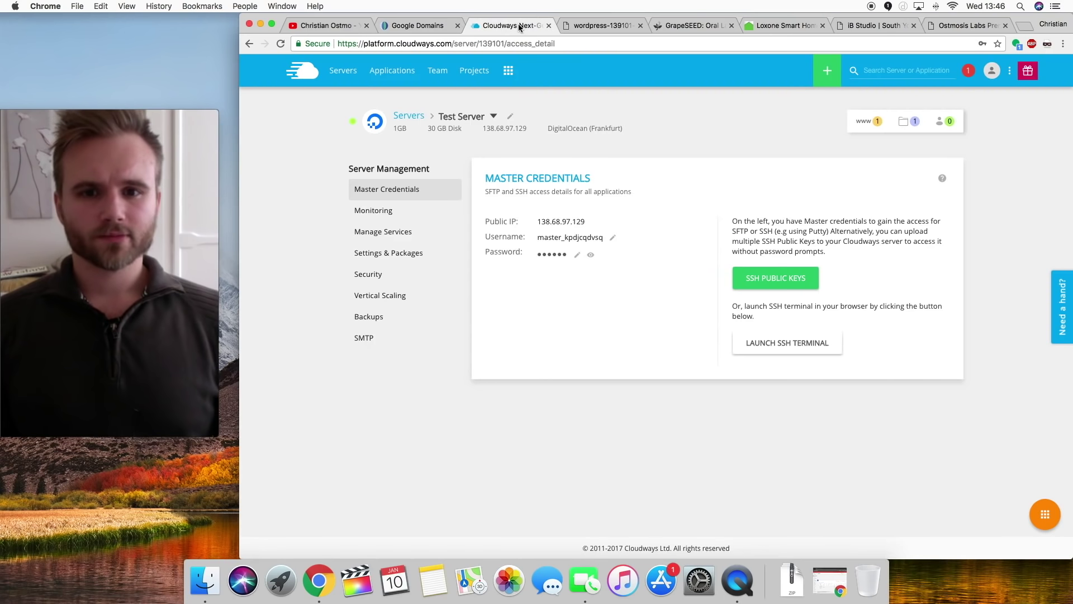
left_click(392, 70)
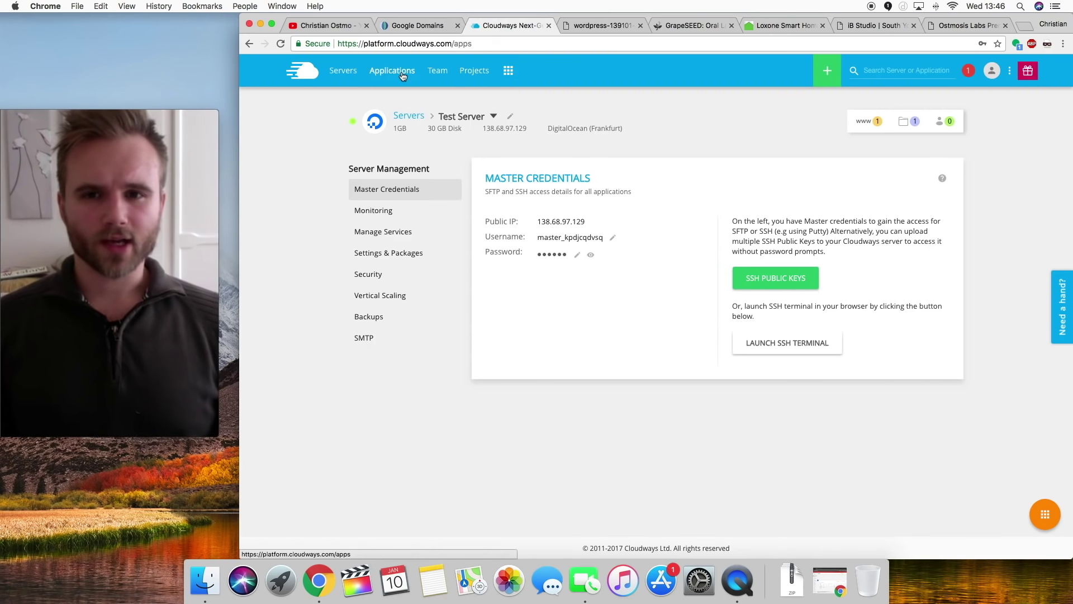
scroll(414, 242, "down", 3)
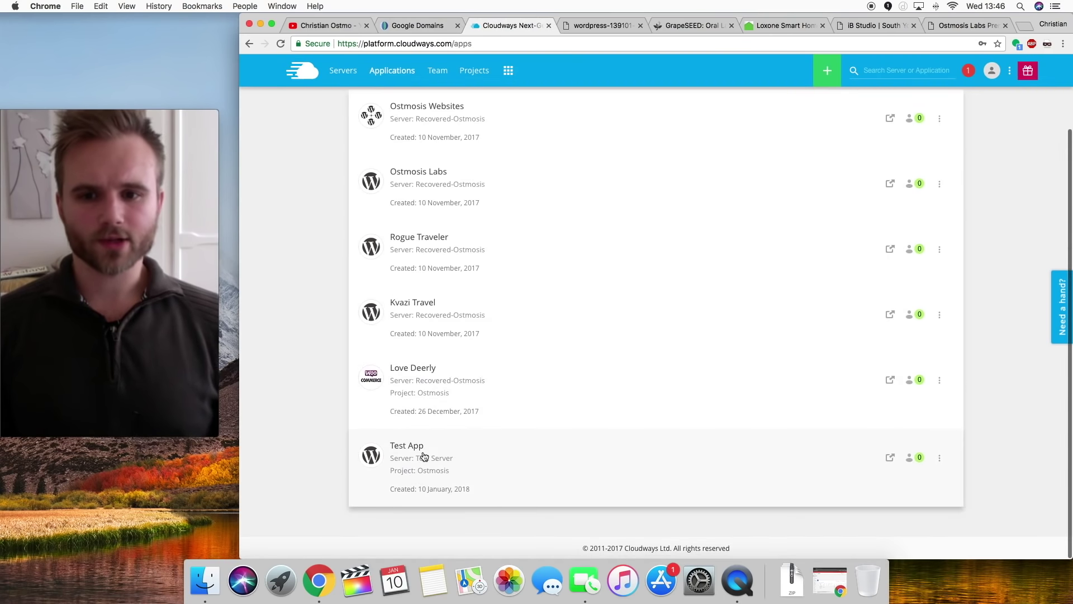
left_click(423, 451)
left_click(415, 216)
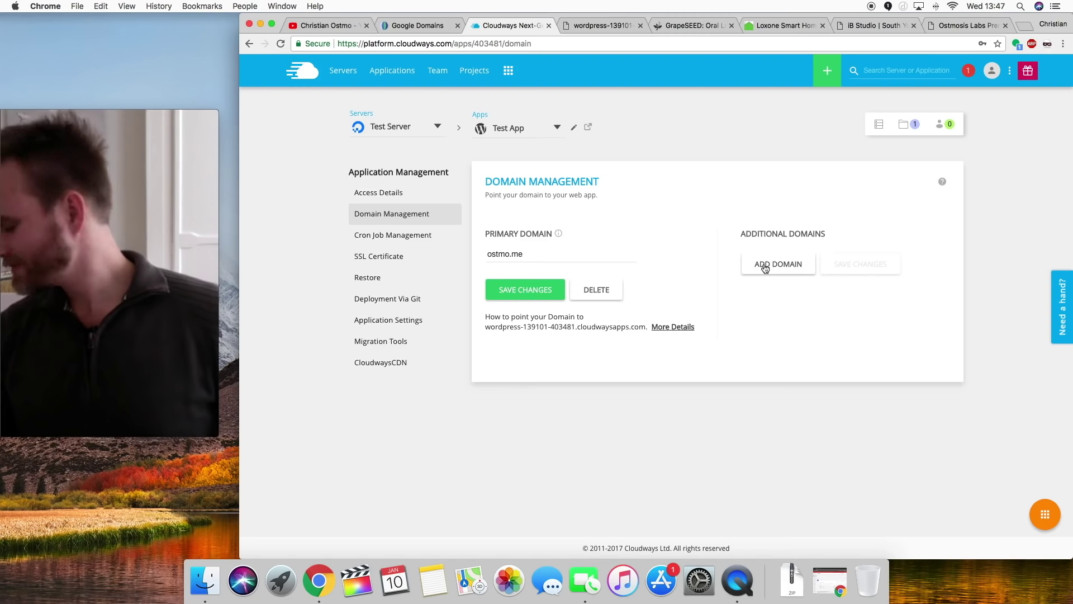
left_click(764, 268)
left_click(786, 262)
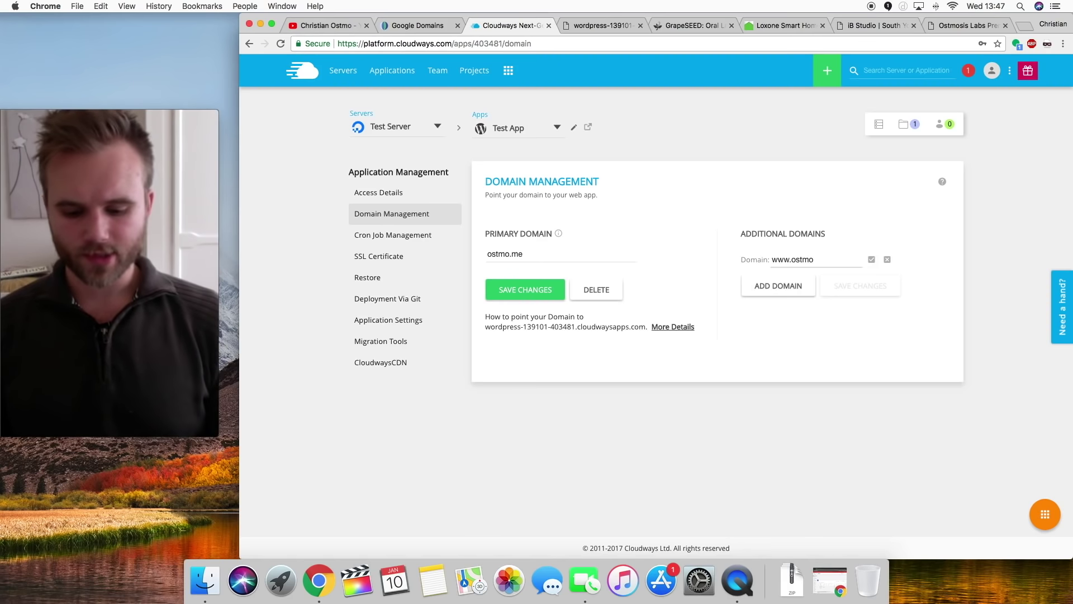
left_click(780, 287)
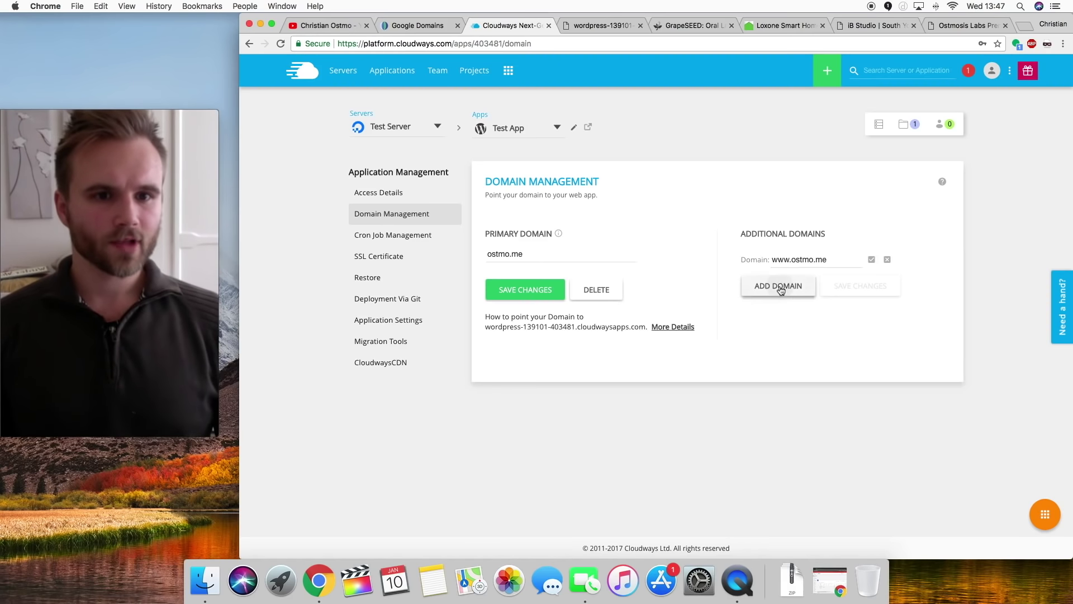
left_click(883, 281)
left_click(863, 282)
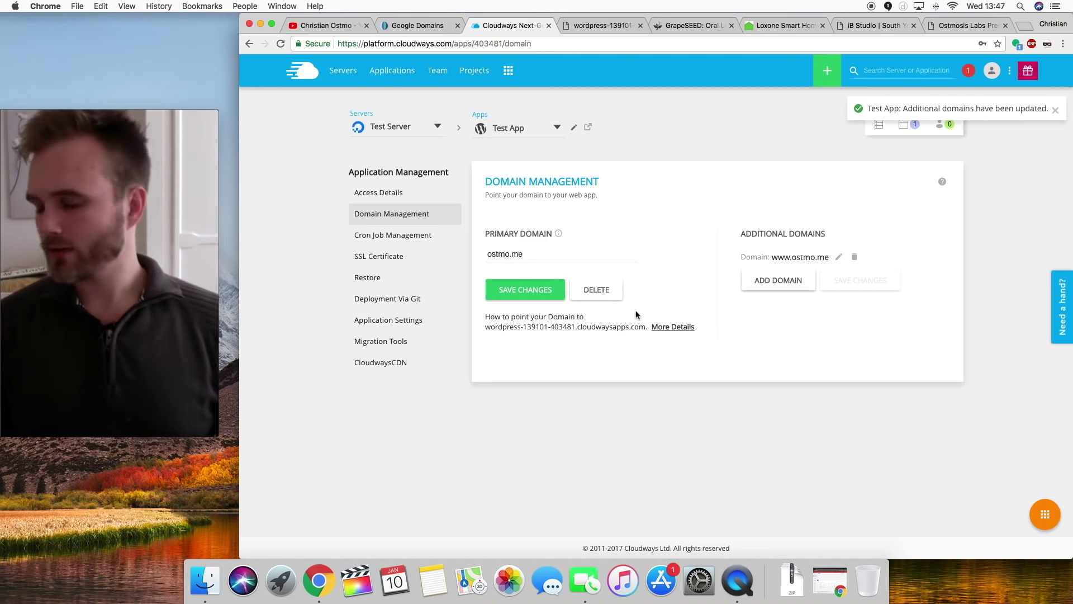
- Check the custom A records of ostmo.me in Google Domains, and return to Test App in Cloudways
right_click(724, 580)
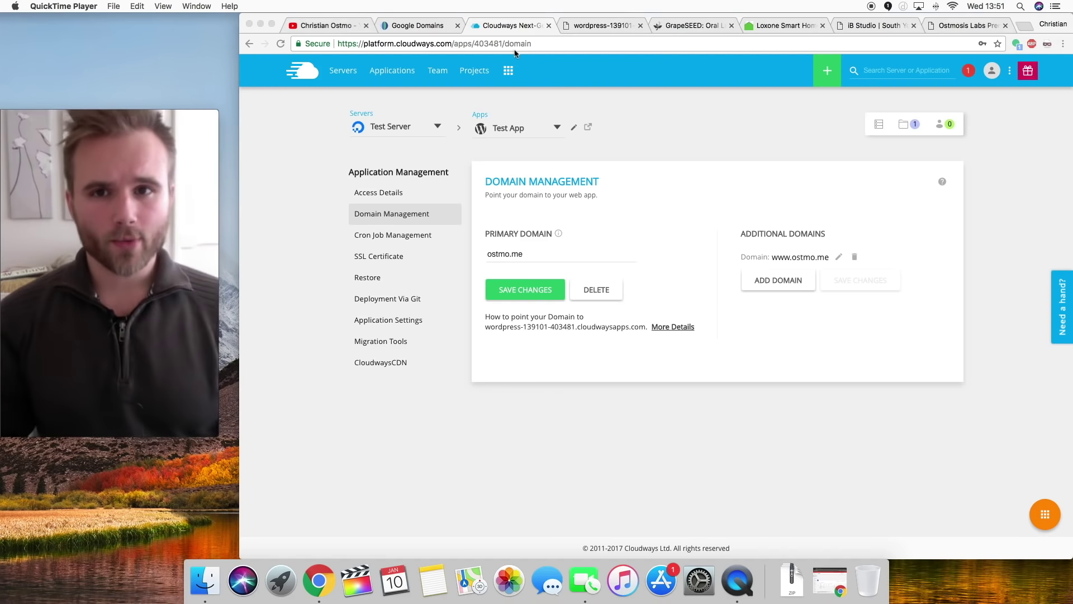
left_click(415, 29)
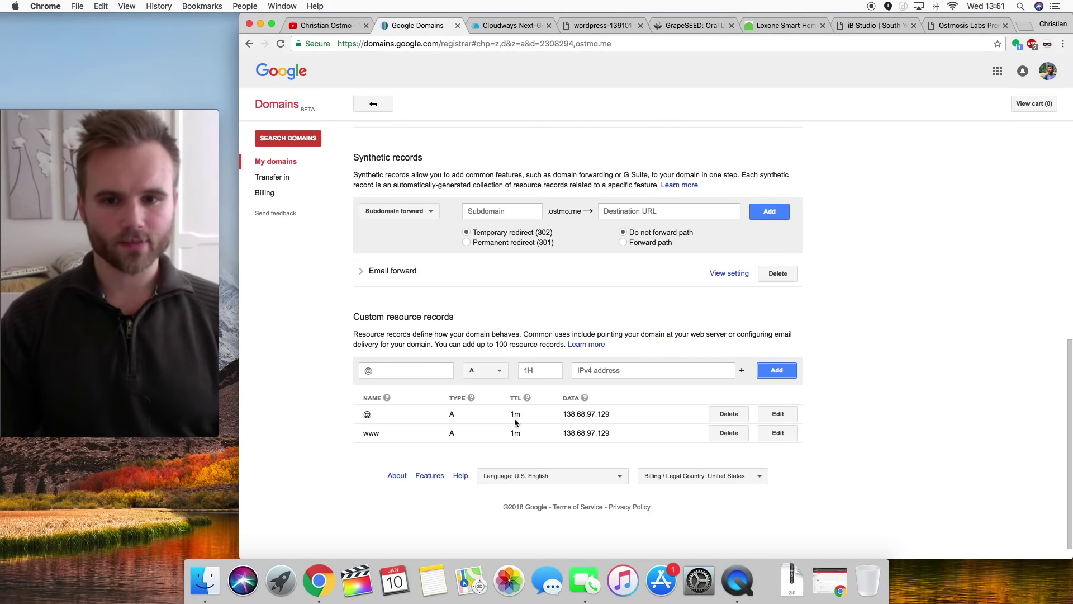
left_click(506, 25)
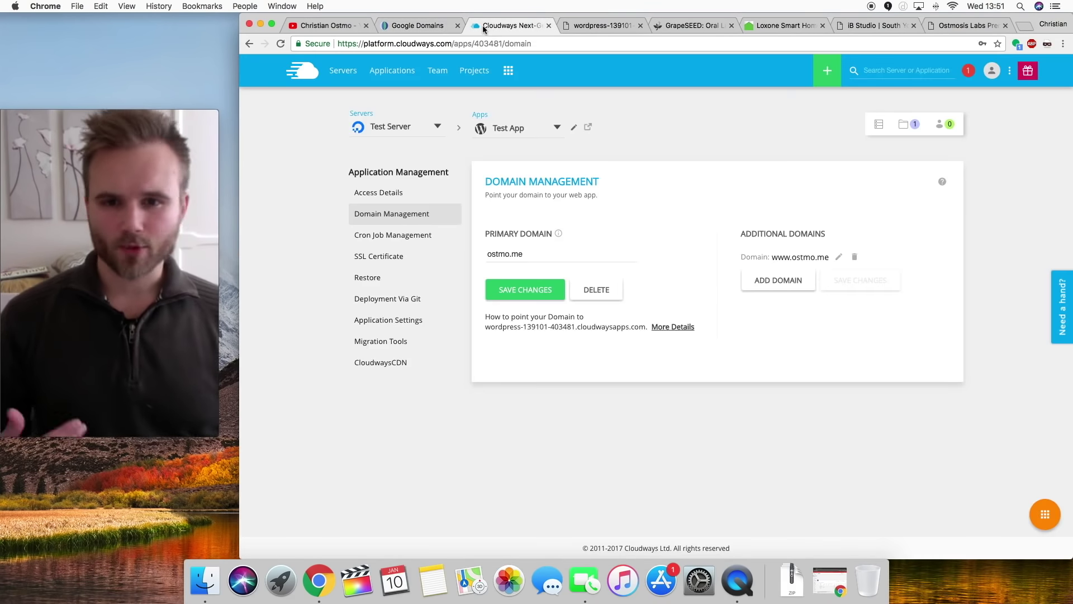
- Open Test App's access details, launch its application URL ostmo.me, and look over the live site's home page
left_click(405, 196)
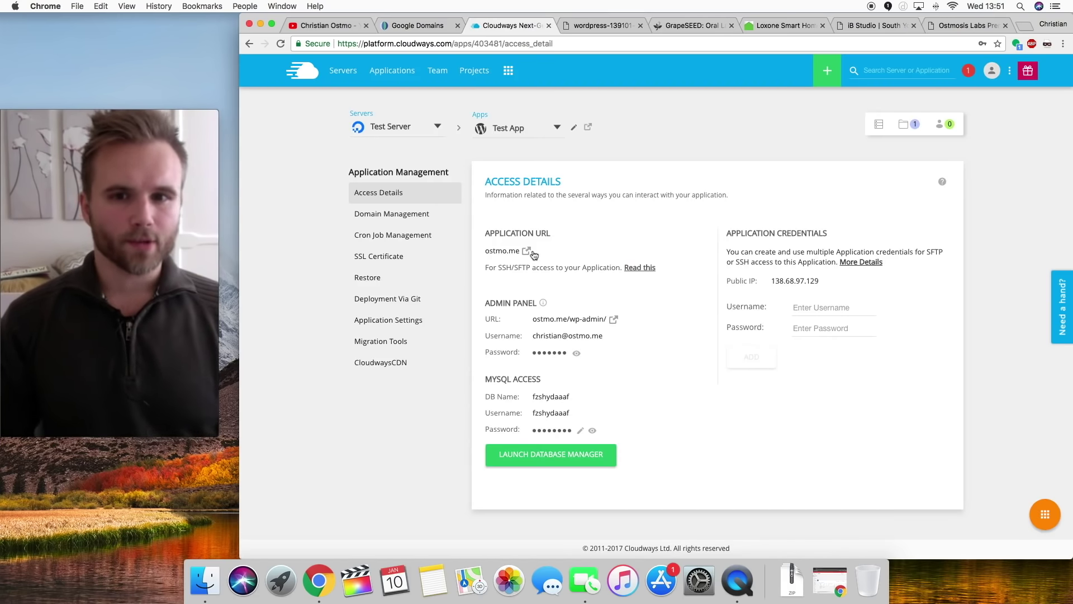
left_click(527, 251)
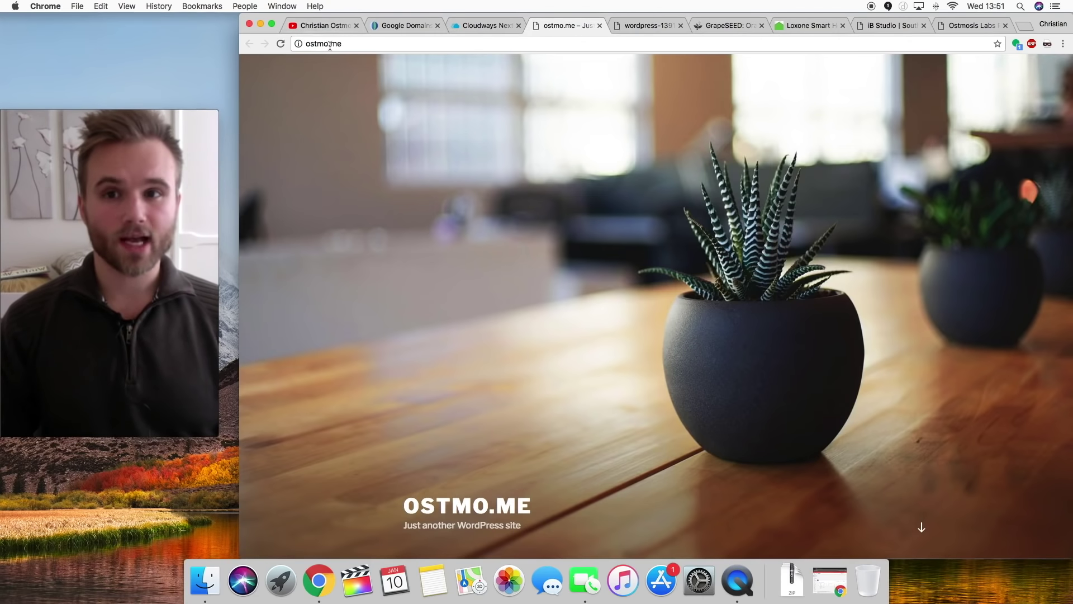
scroll(406, 214, "down", 10)
scroll(391, 112, "up", 10)
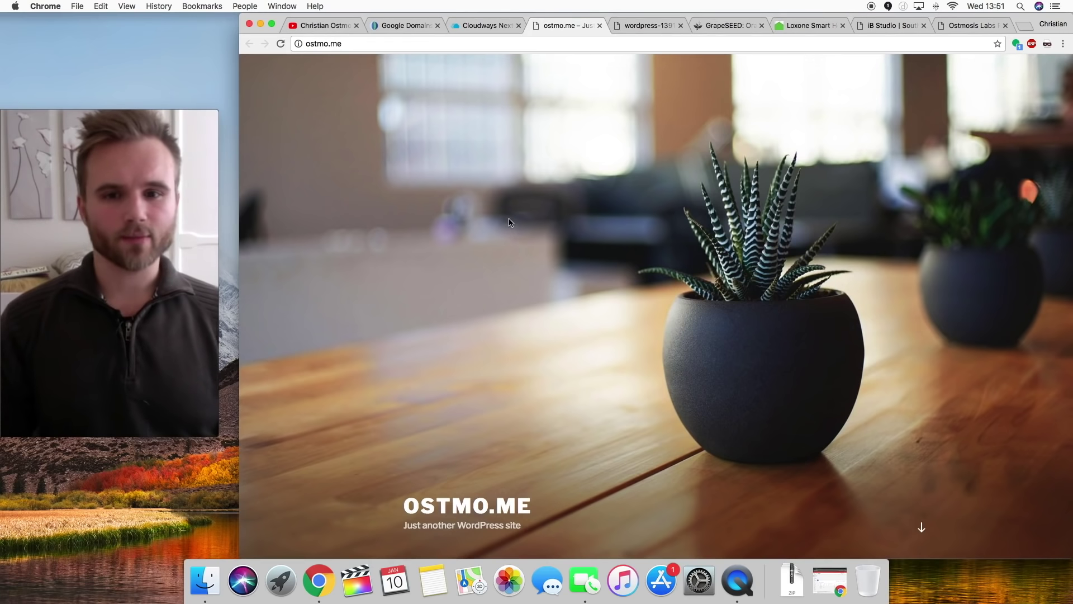
scroll(505, 220, "down", 8)
scroll(509, 219, "up", 8)
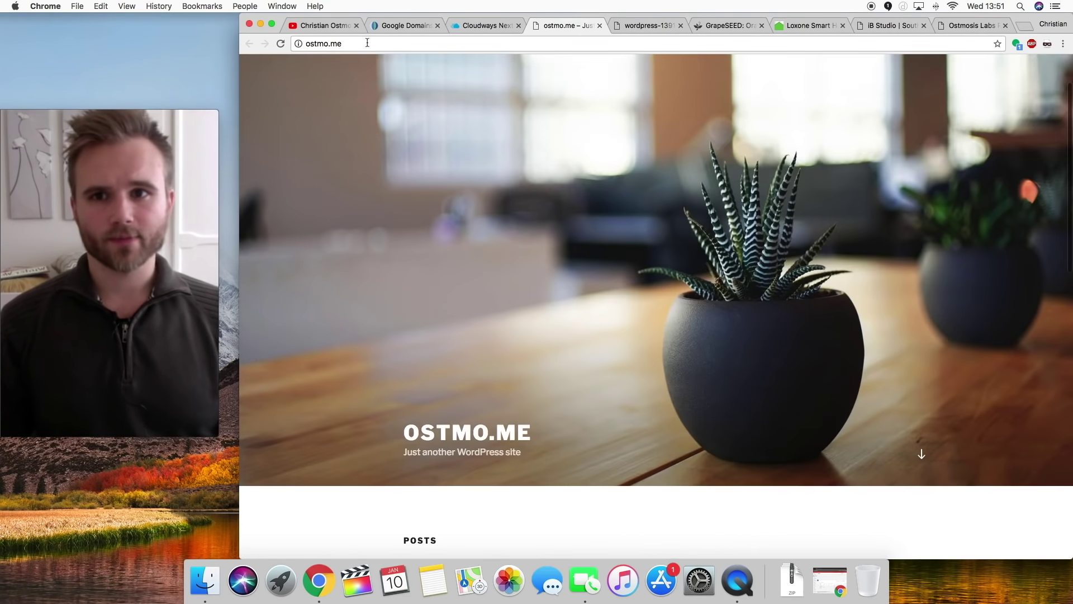
- Go to ostmo.me/wp-admin and fill in the login username copied from the admin panel details in Cloudways
left_click(341, 44)
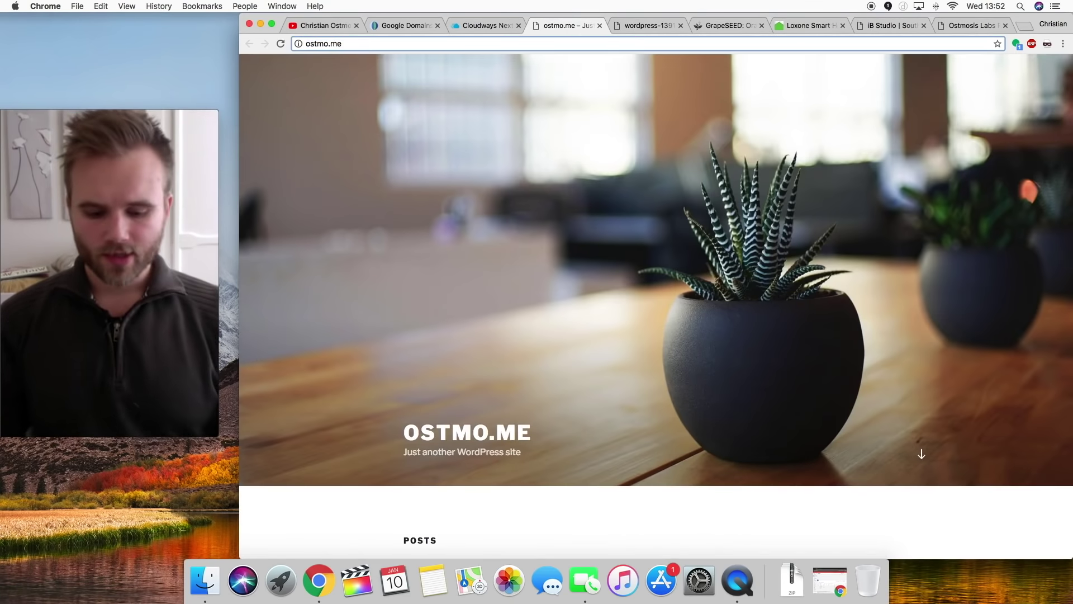
type("/wp-admin")
key("Return")
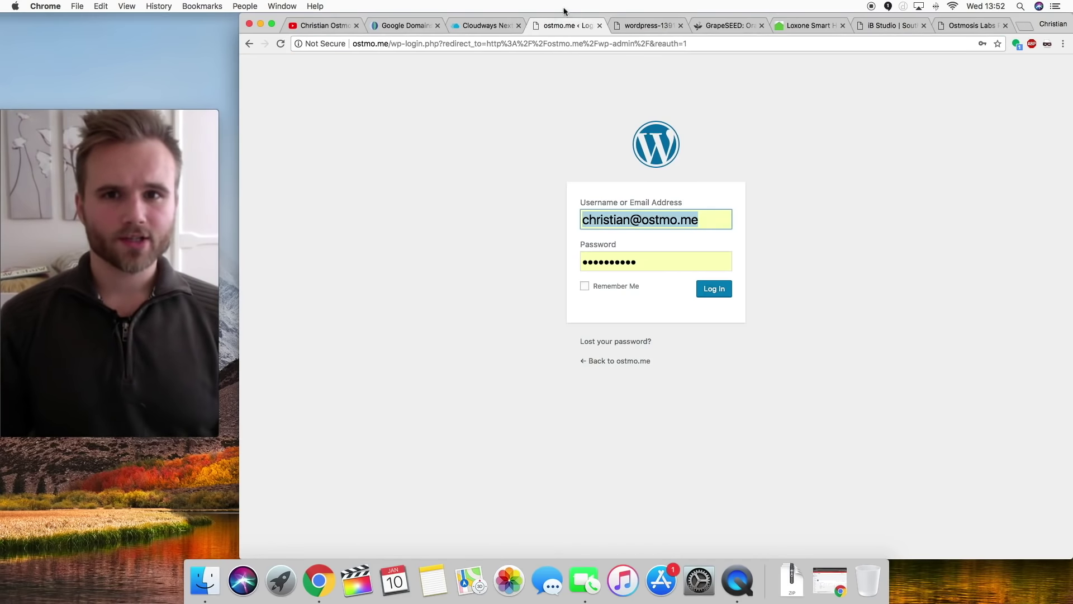
left_click(491, 25)
left_click(562, 338)
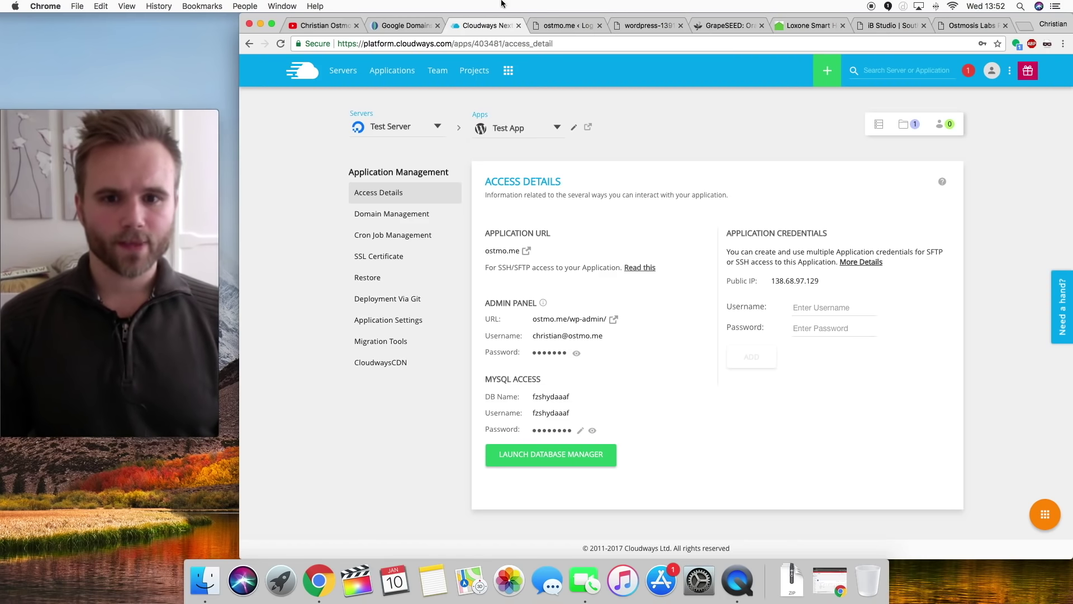
left_click(562, 25)
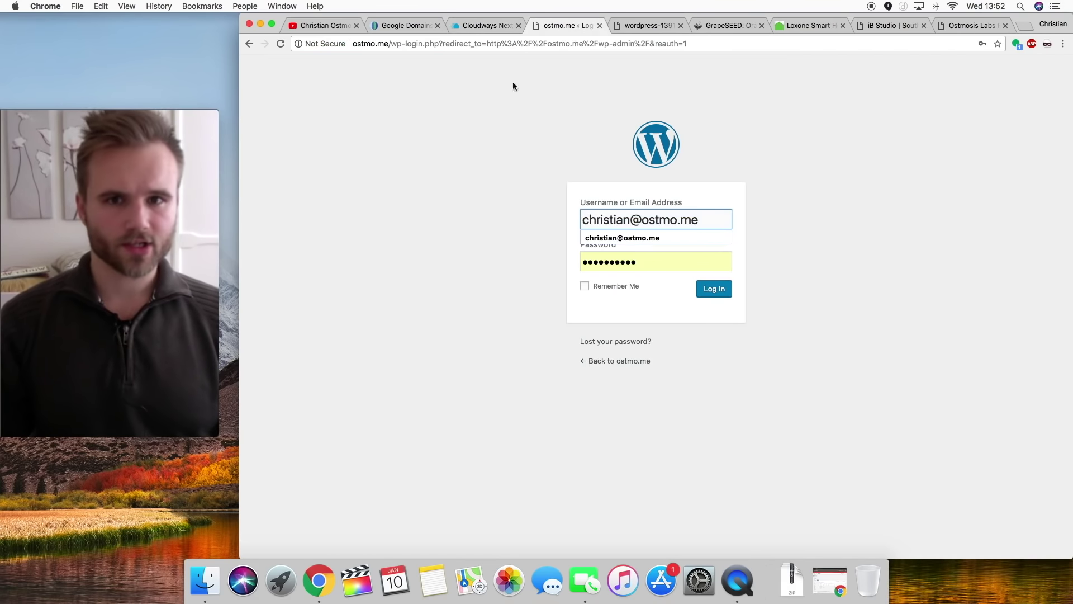
- Copy the admin password from Cloudways into the WordPress login form, log in, and update the password saved in the browser
left_click(491, 25)
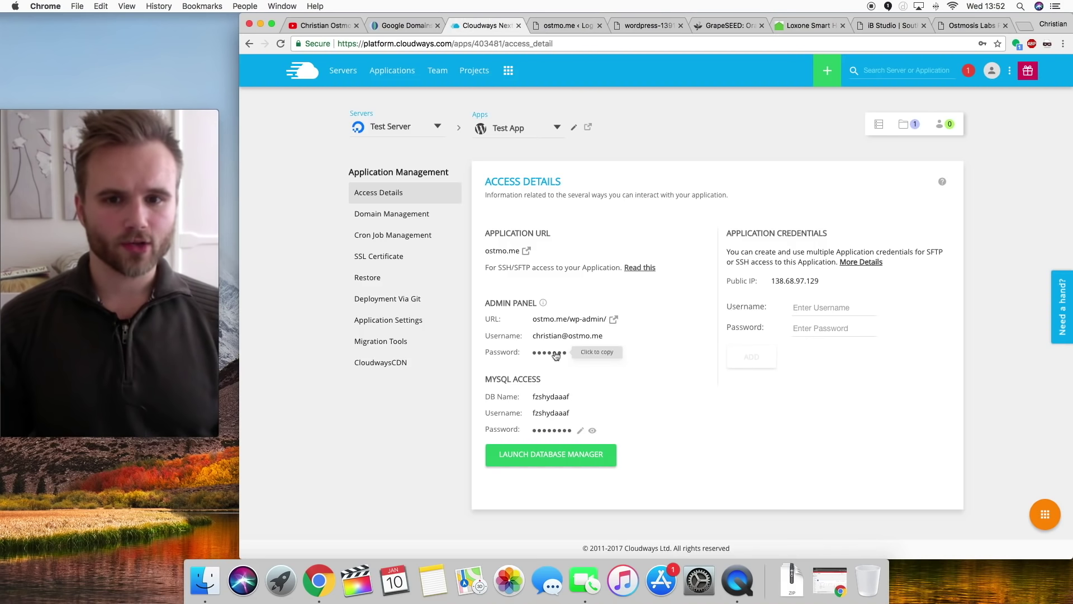
left_click(546, 22)
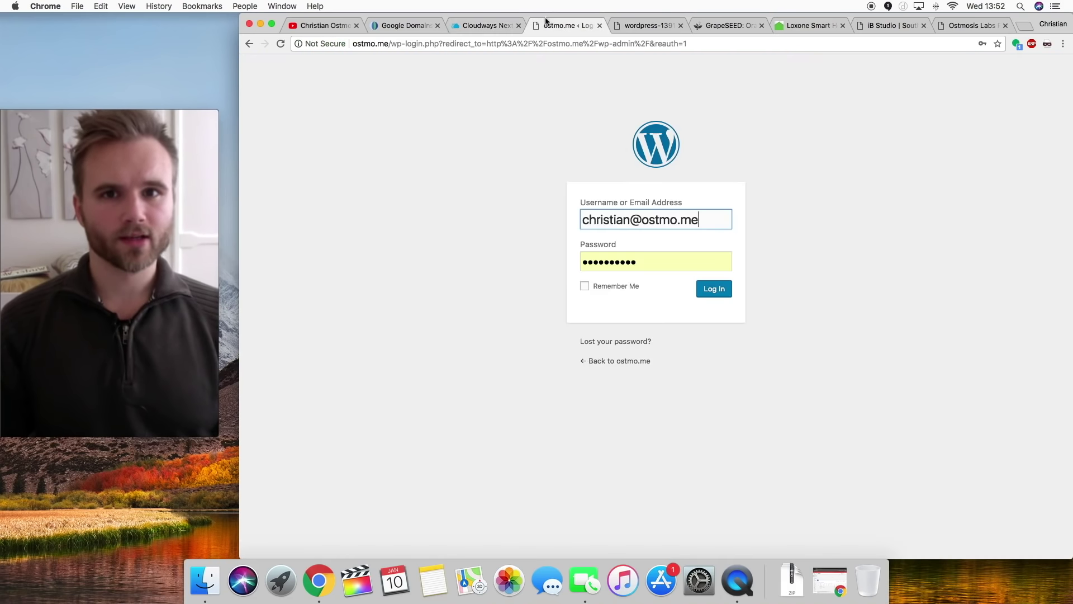
key("Tab")
key("super+v")
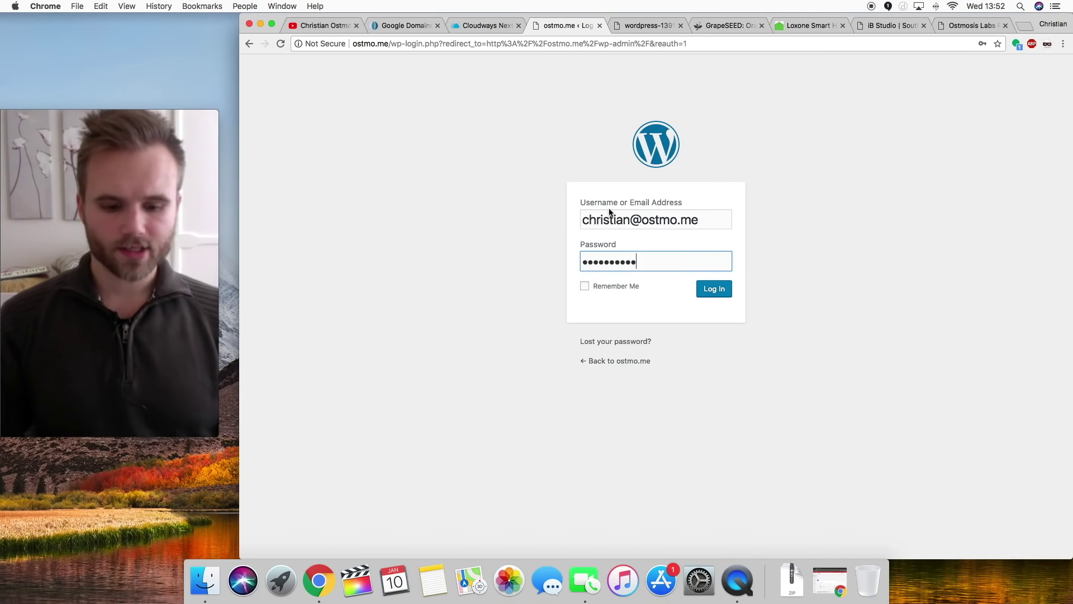
key("Return")
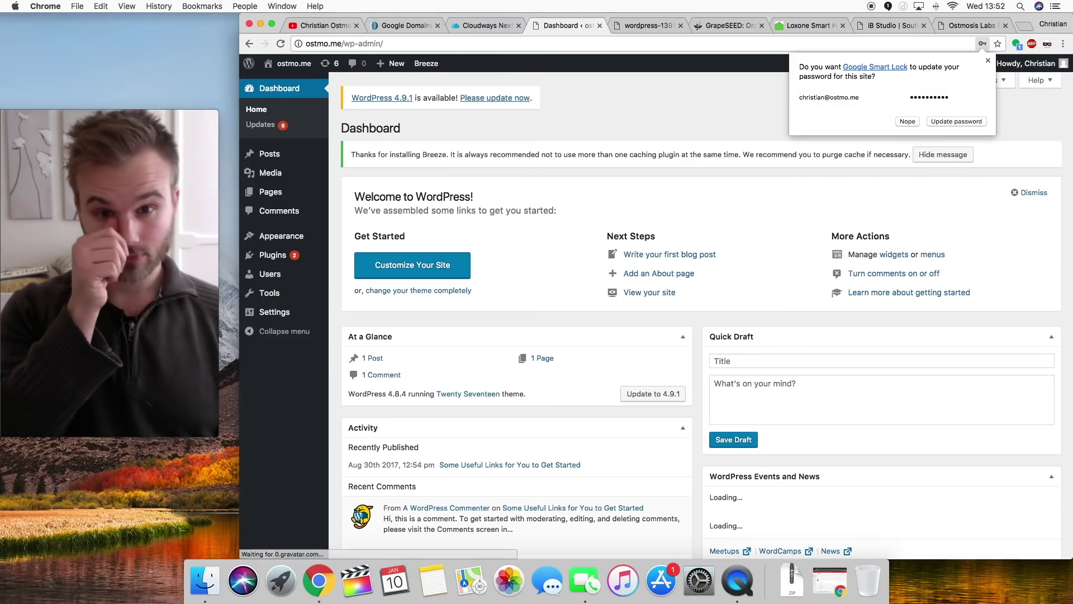
left_click(948, 121)
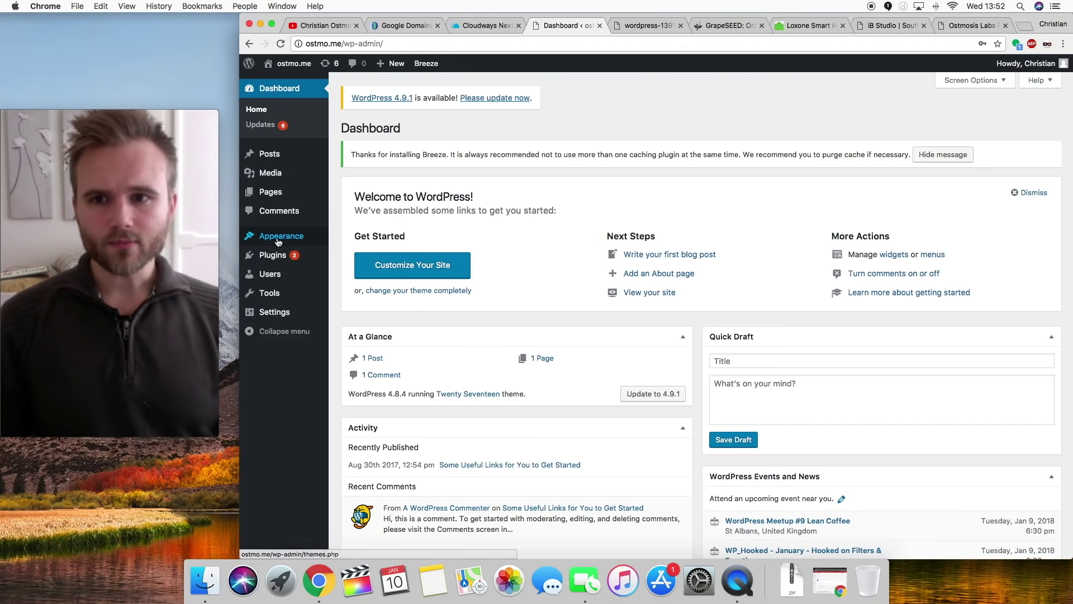
- Update the WordPress installation of ostmo.me to version 4.9.1
mouse_move(278, 242)
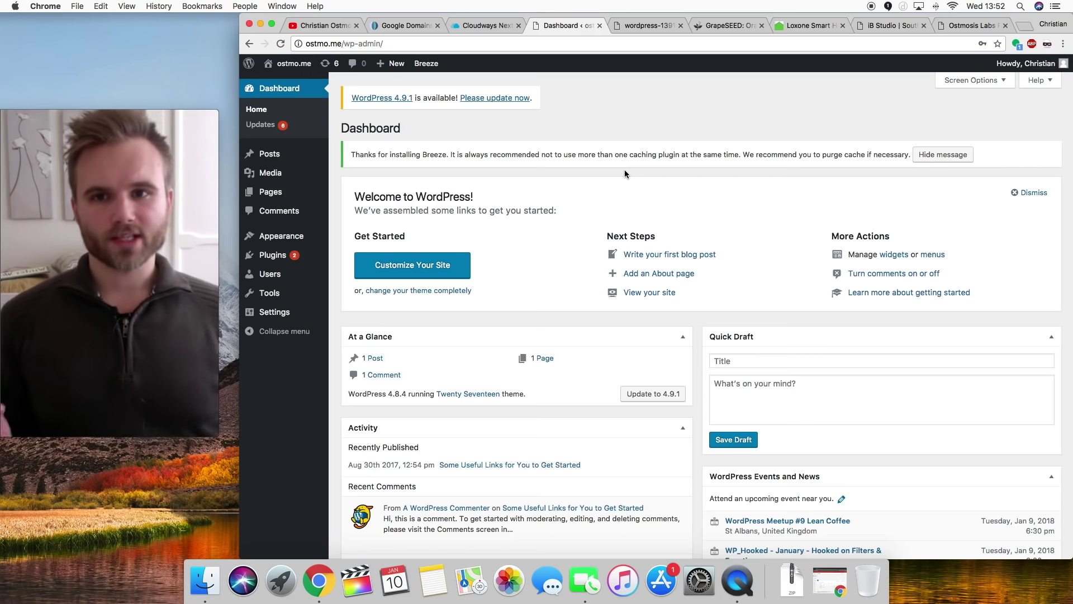
left_click(466, 100)
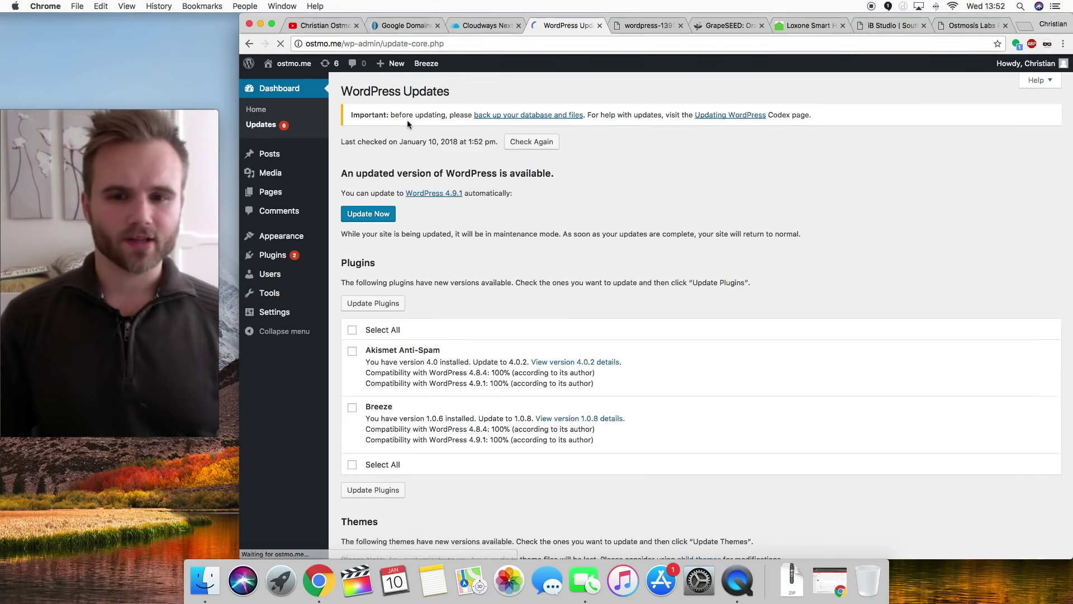
left_click(382, 219)
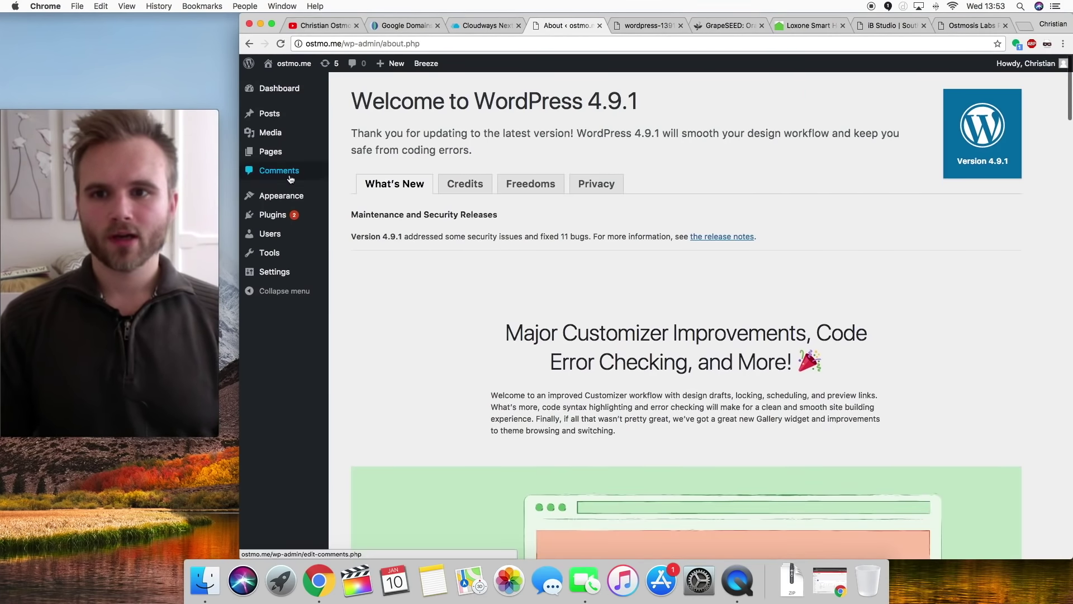
- Go to the WordPress themes, start adding a new theme, and open the upload form for a .zip theme
mouse_move(286, 200)
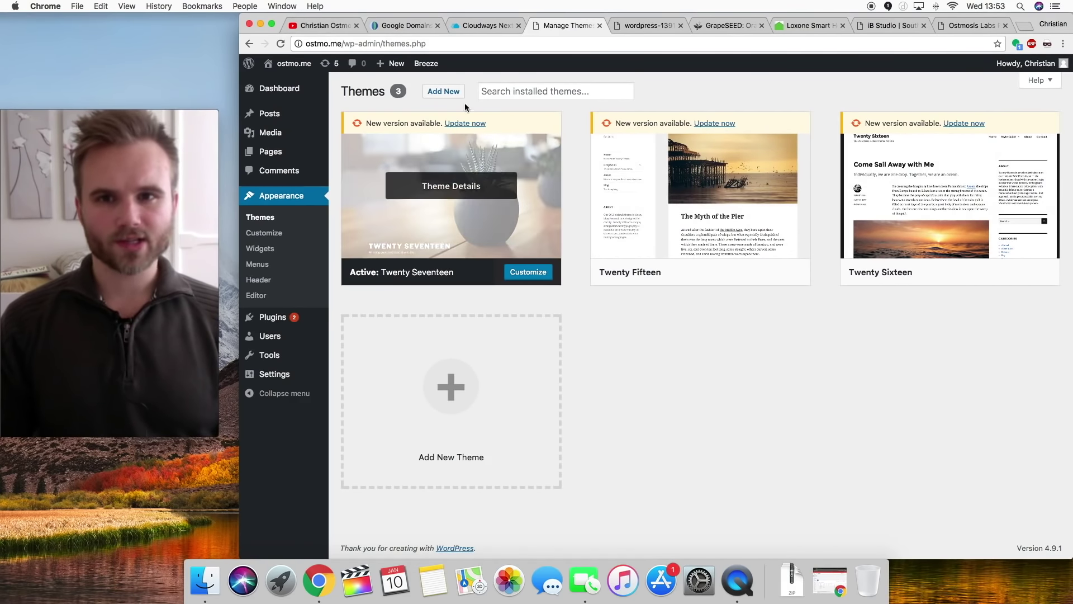
left_click(443, 93)
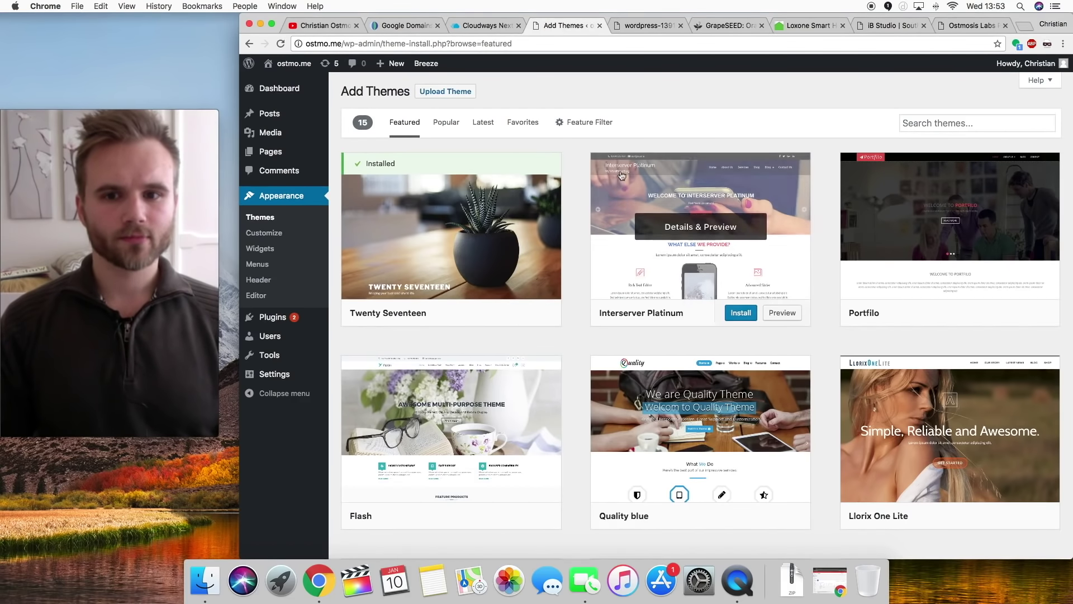
left_click(446, 91)
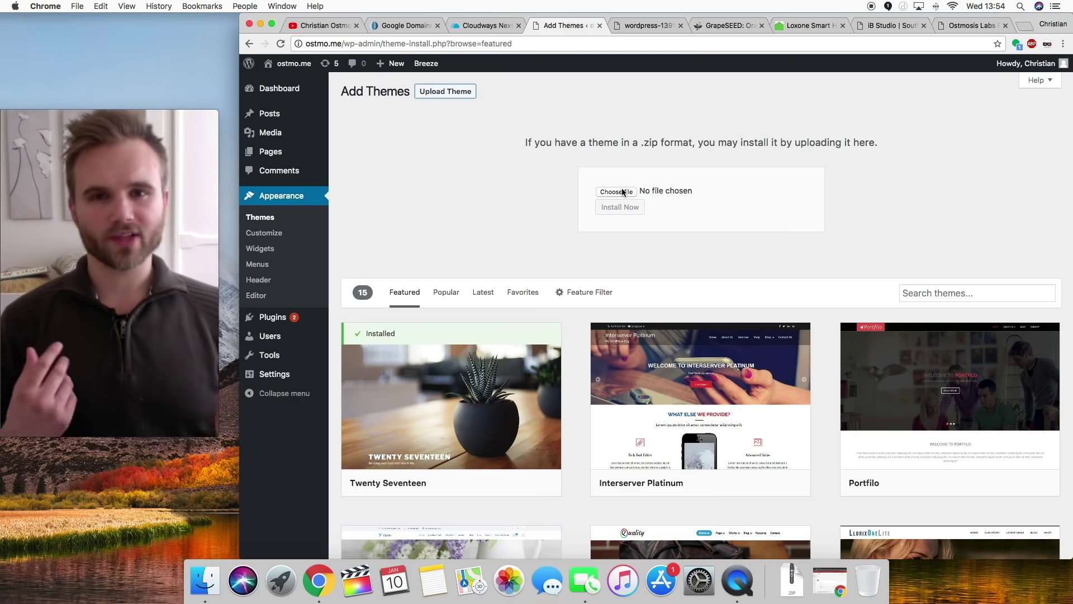
- Examine the GrapeSEED home page as a website example, from the hero banner and text sections to the contact section
left_click(721, 28)
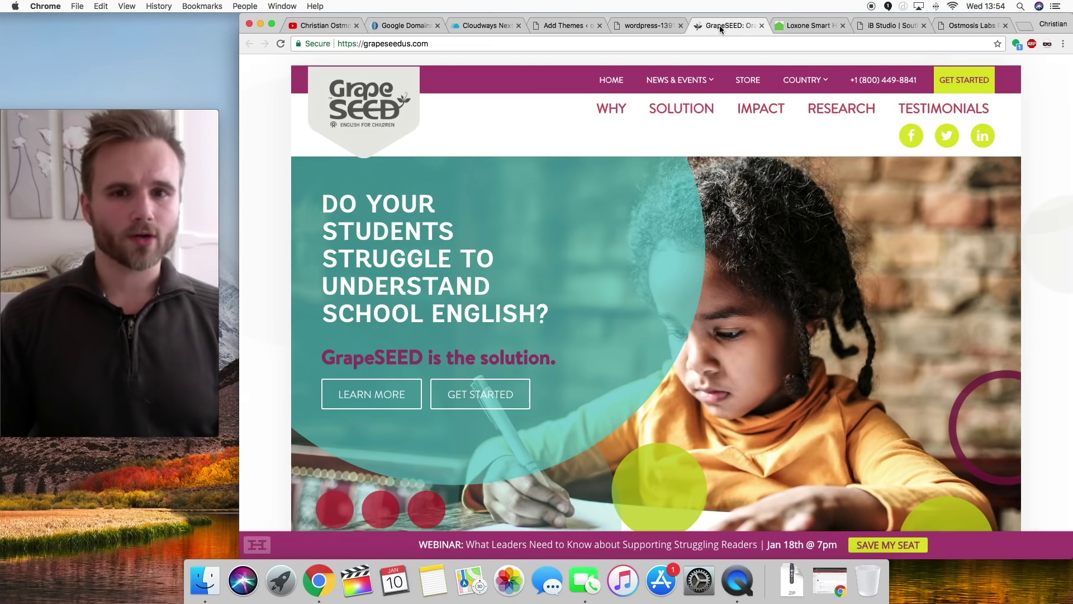
scroll(710, 254, "down", 10)
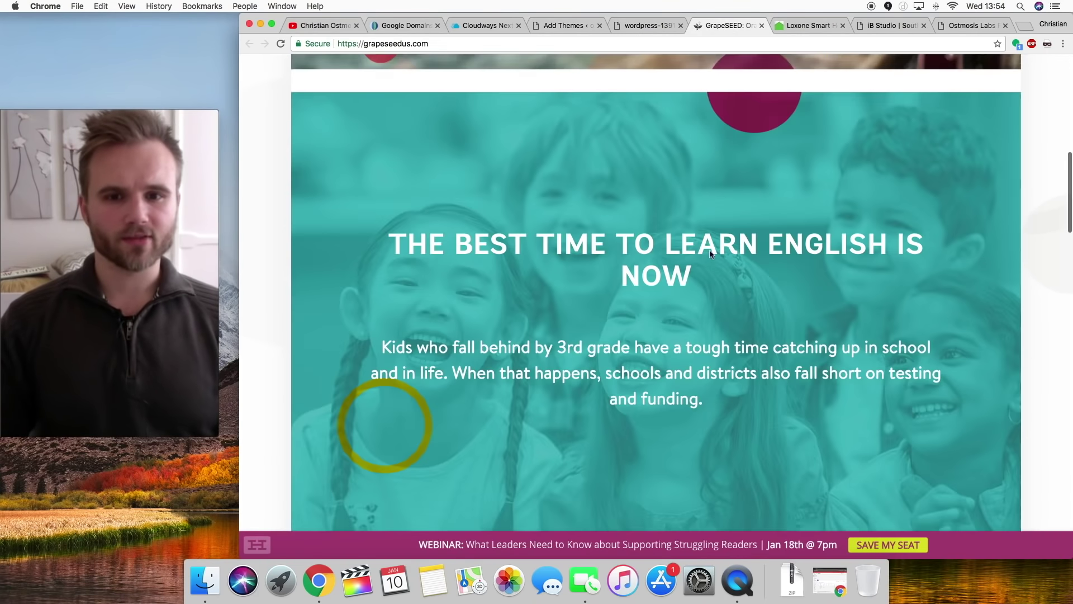
scroll(710, 252, "up", 10)
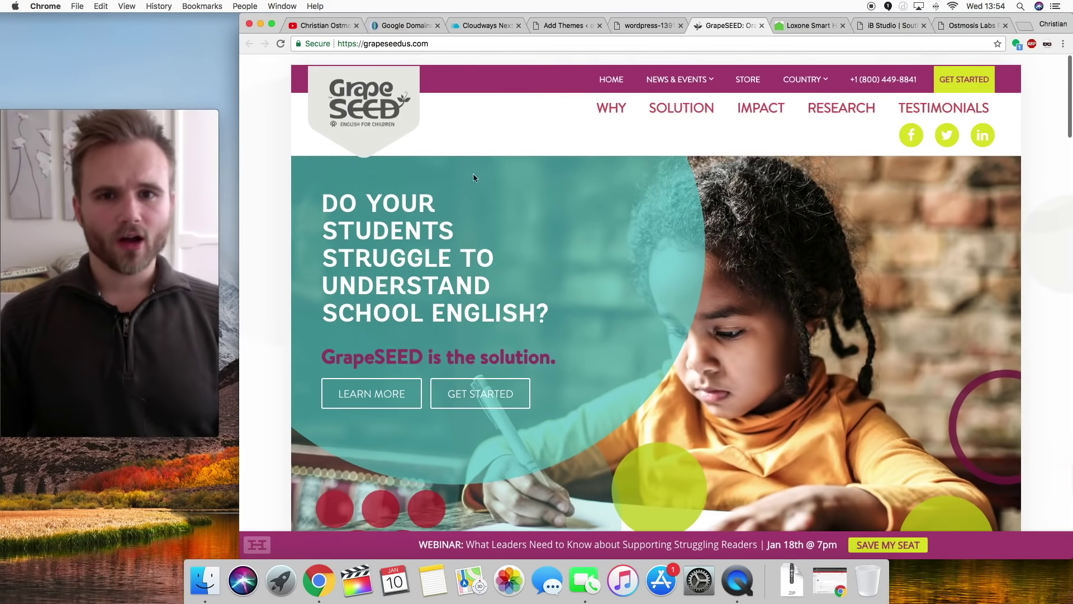
scroll(422, 309, "down", 3)
scroll(422, 309, "up", 1)
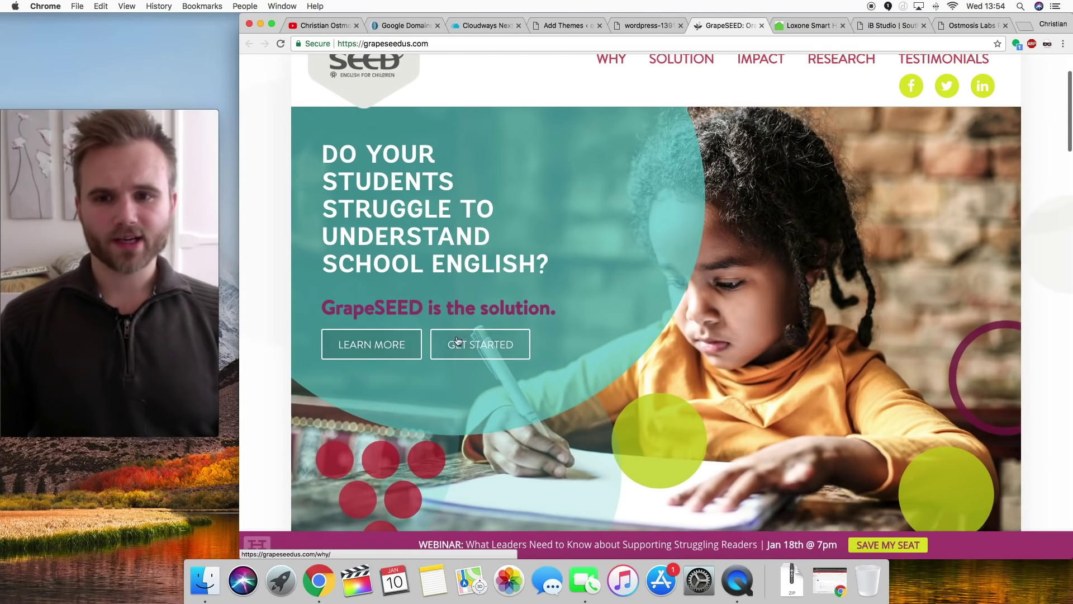
scroll(597, 244, "down", 8)
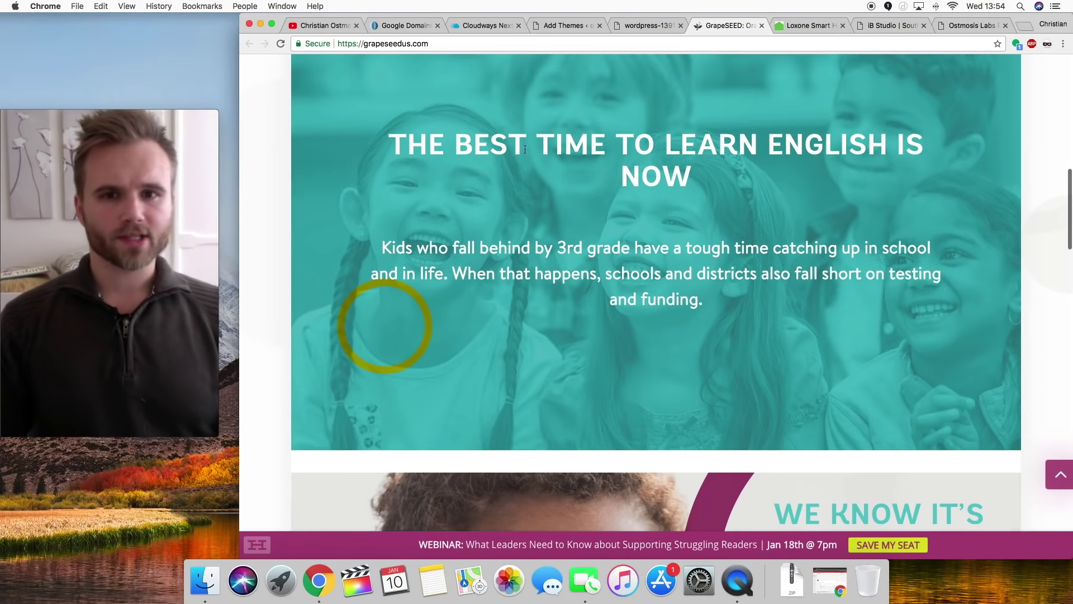
triple_click(518, 141)
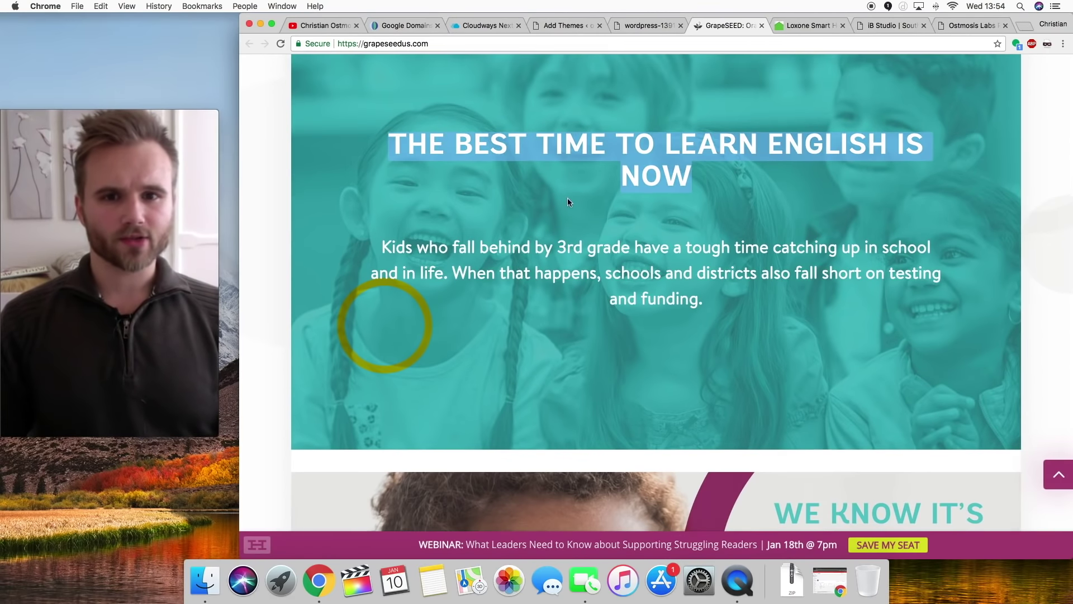
scroll(568, 198, "down", 20)
scroll(568, 202, "up", 15)
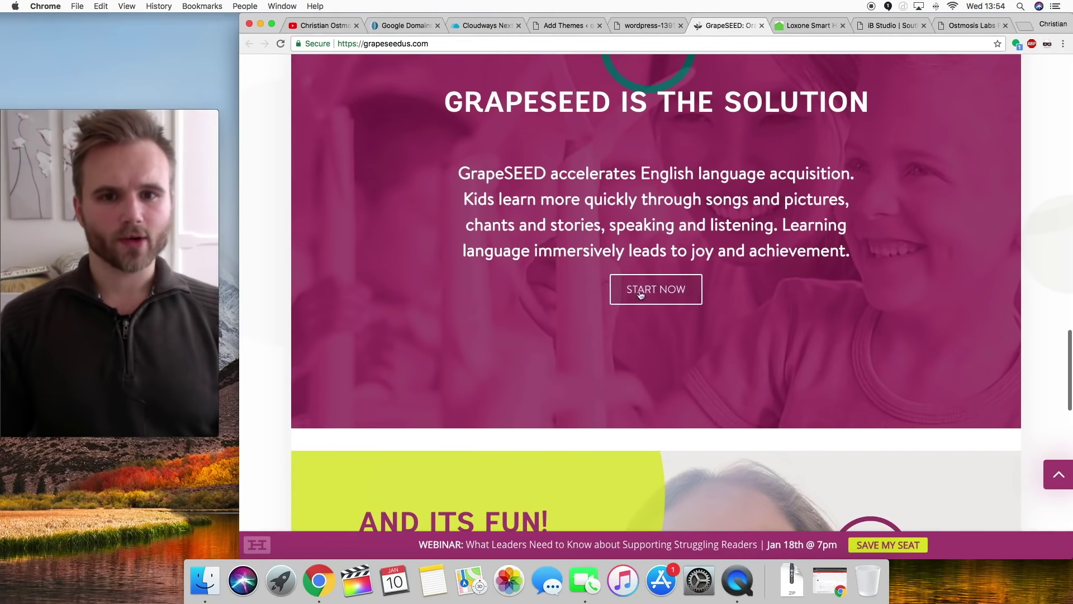
left_click_drag(821, 251, 720, 176)
scroll(722, 321, "down", 15)
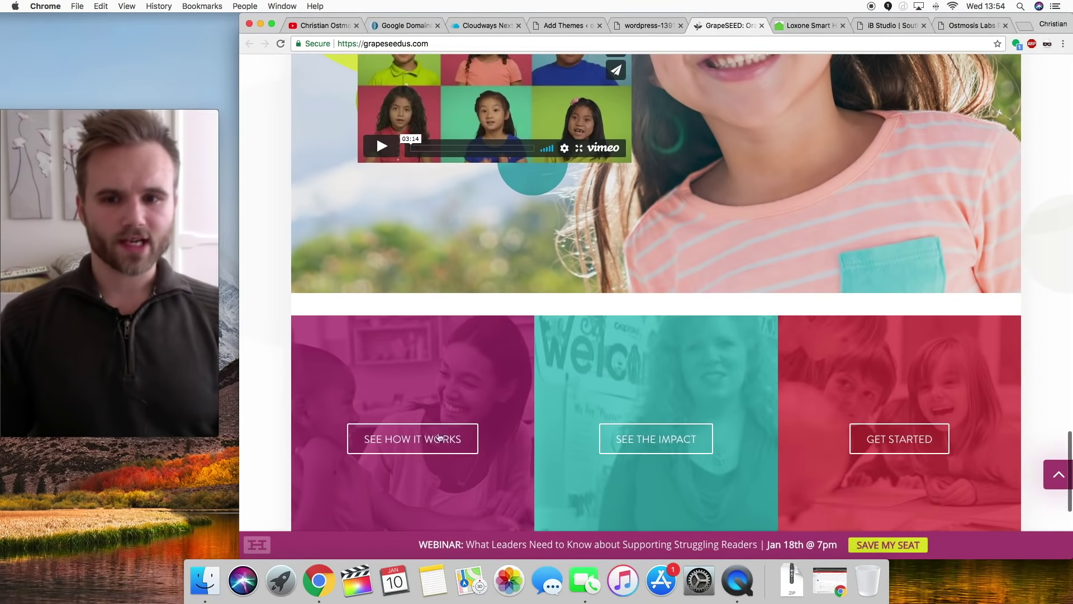
scroll(433, 450, "down", 5)
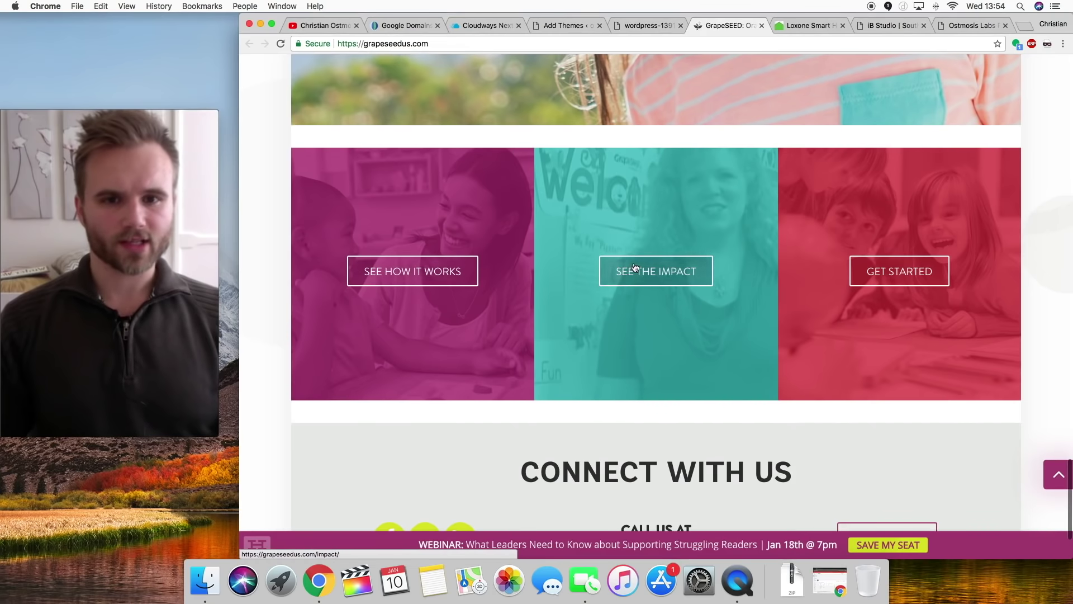
scroll(836, 275, "down", 3)
- View the Loxone home page as another website example and advance its banner slideshow by two slides
left_click(807, 25)
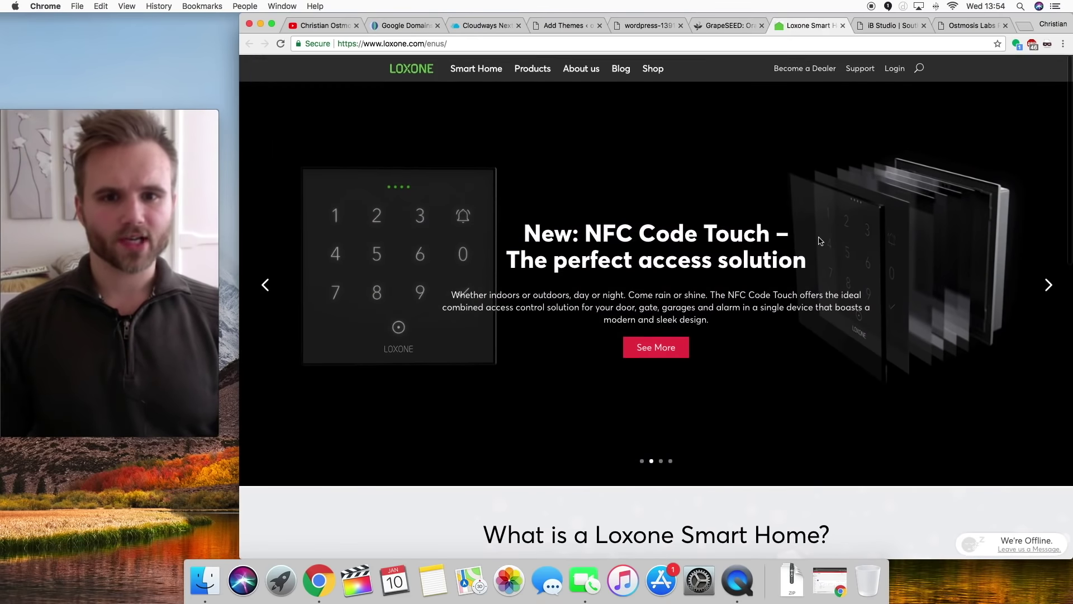
scroll(816, 237, "down", 3)
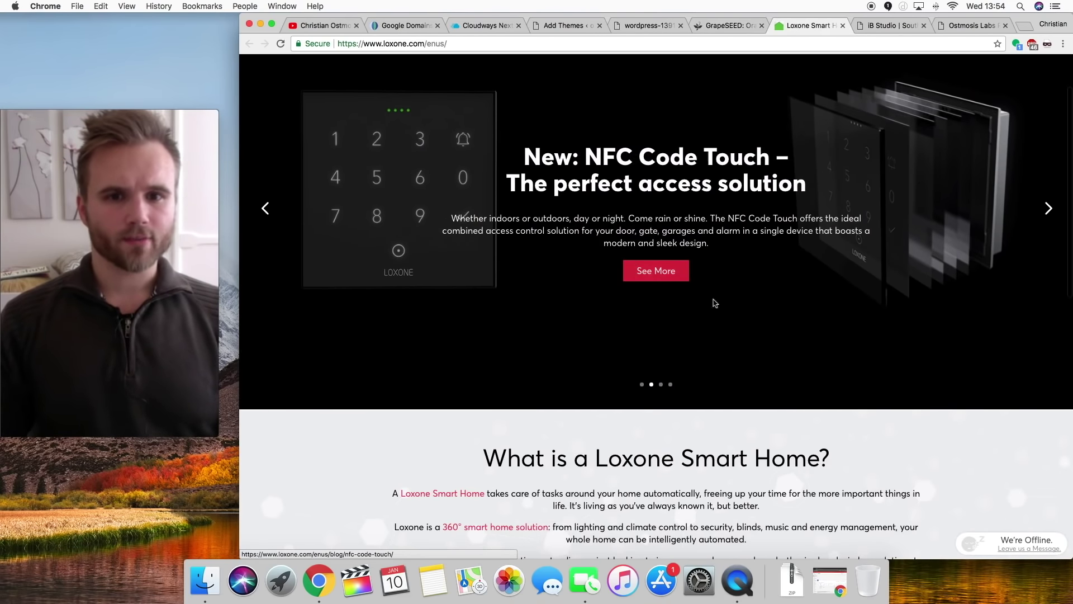
scroll(798, 337, "down", 1)
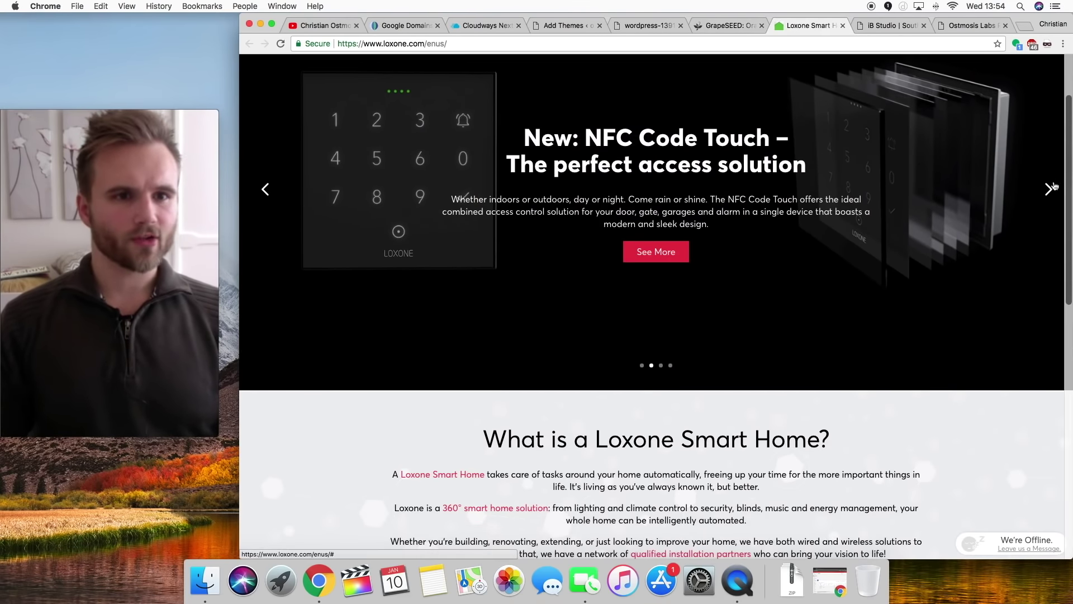
left_click(1053, 186)
left_click(1053, 186)
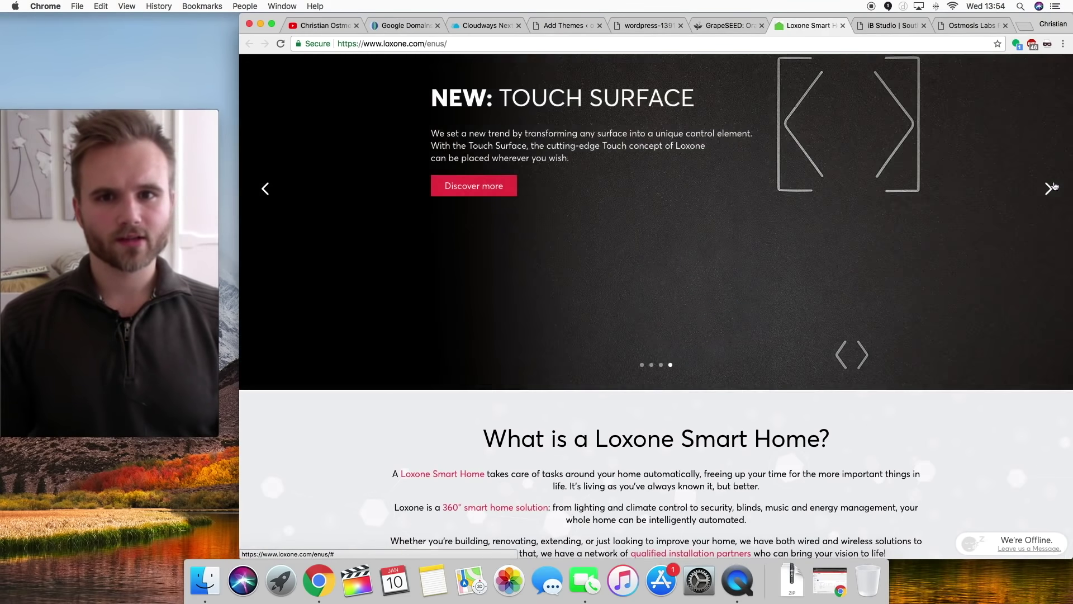
- Examine the rest of the Loxone home page and the iB Studio home page from its banner to the news posts
scroll(1053, 186, "down", 8)
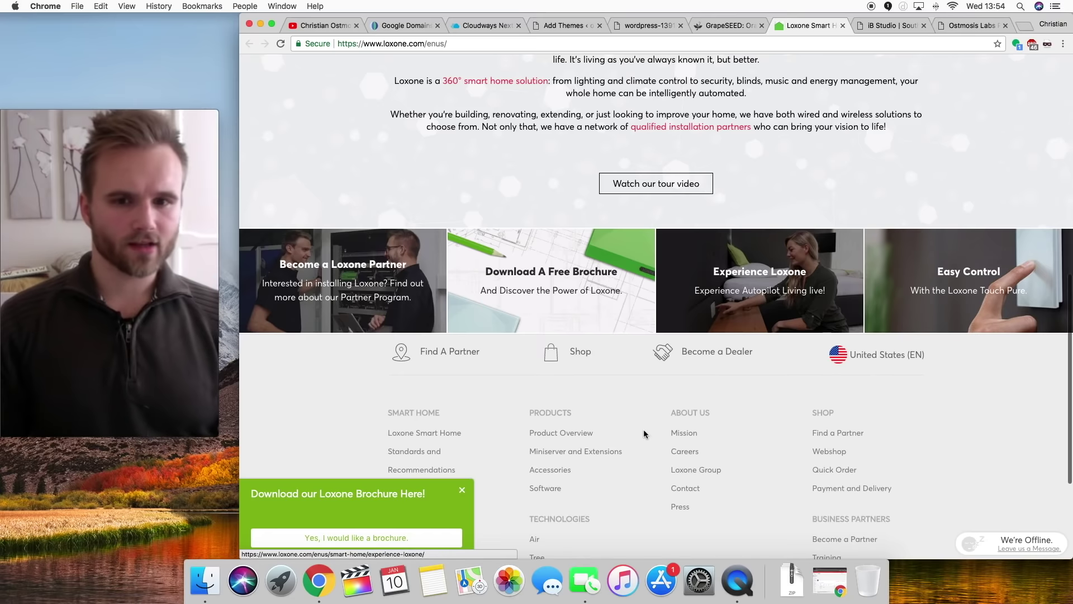
scroll(643, 428, "down", 3)
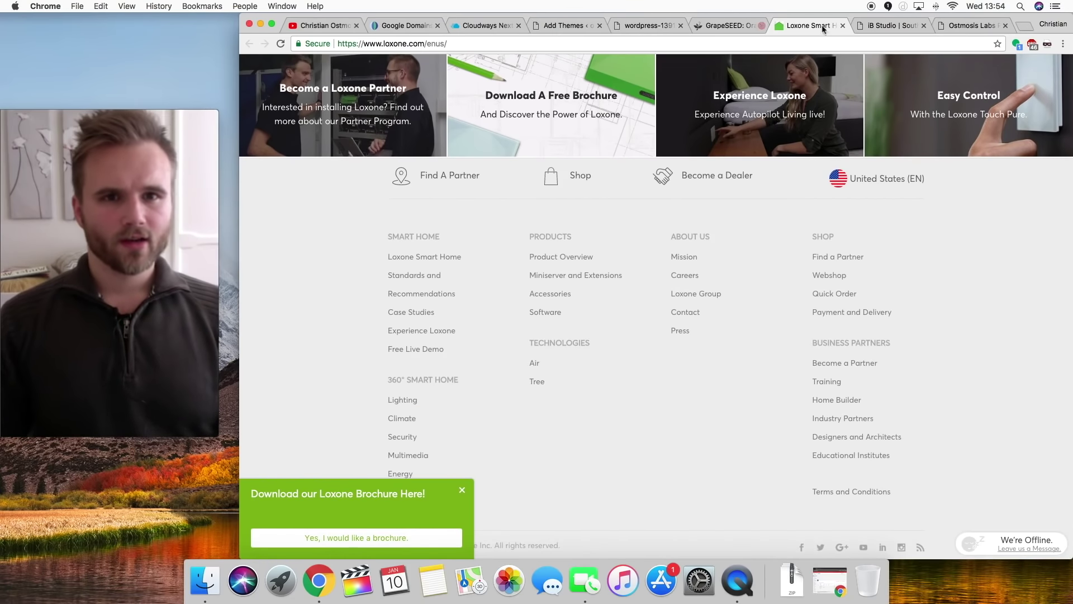
left_click(870, 28)
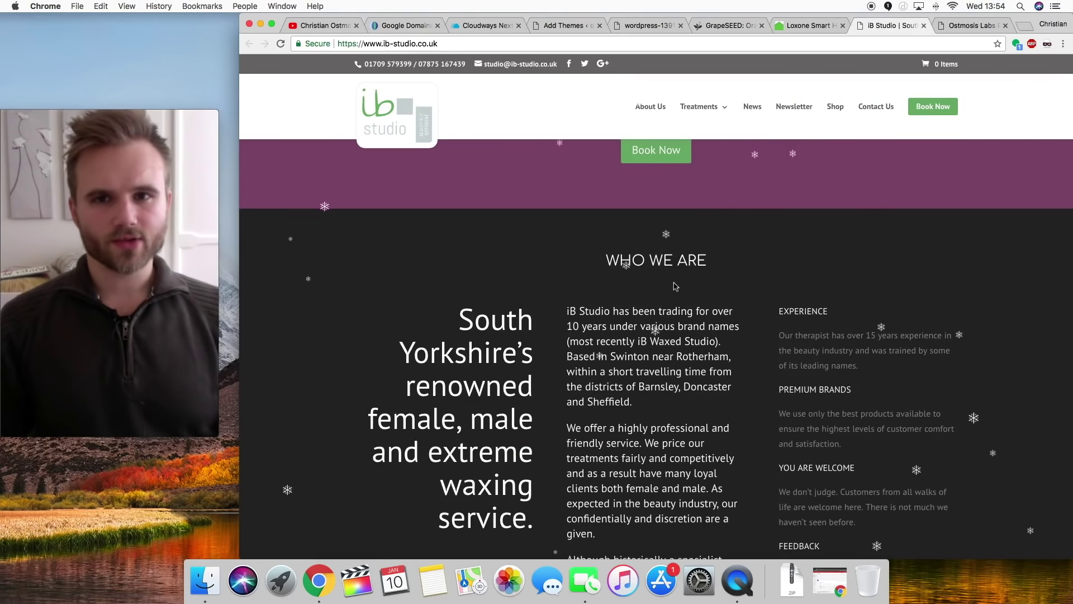
scroll(675, 285, "up", 10)
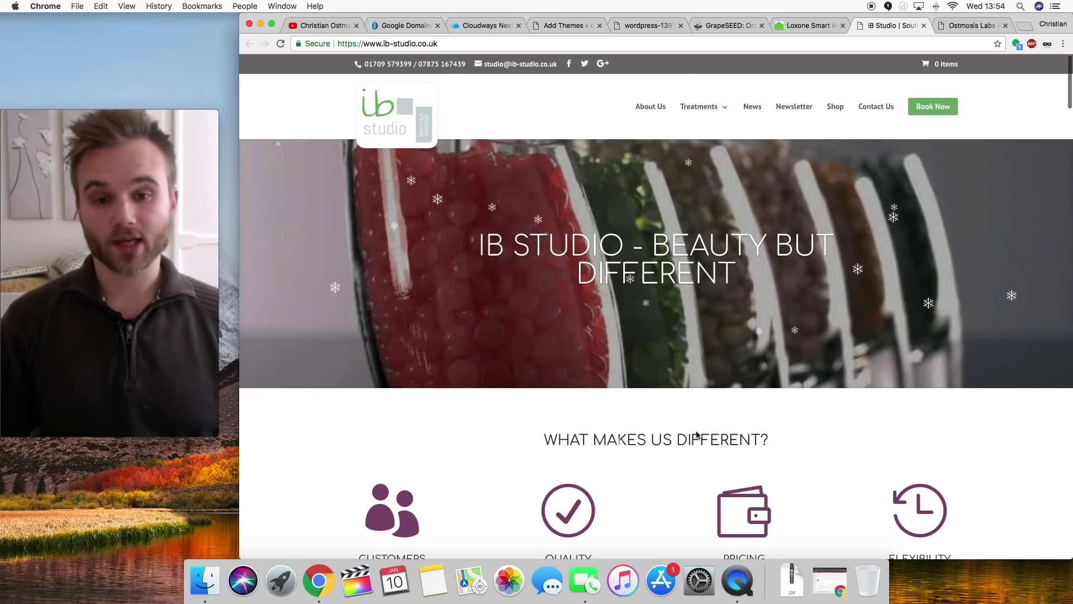
scroll(716, 400, "down", 7)
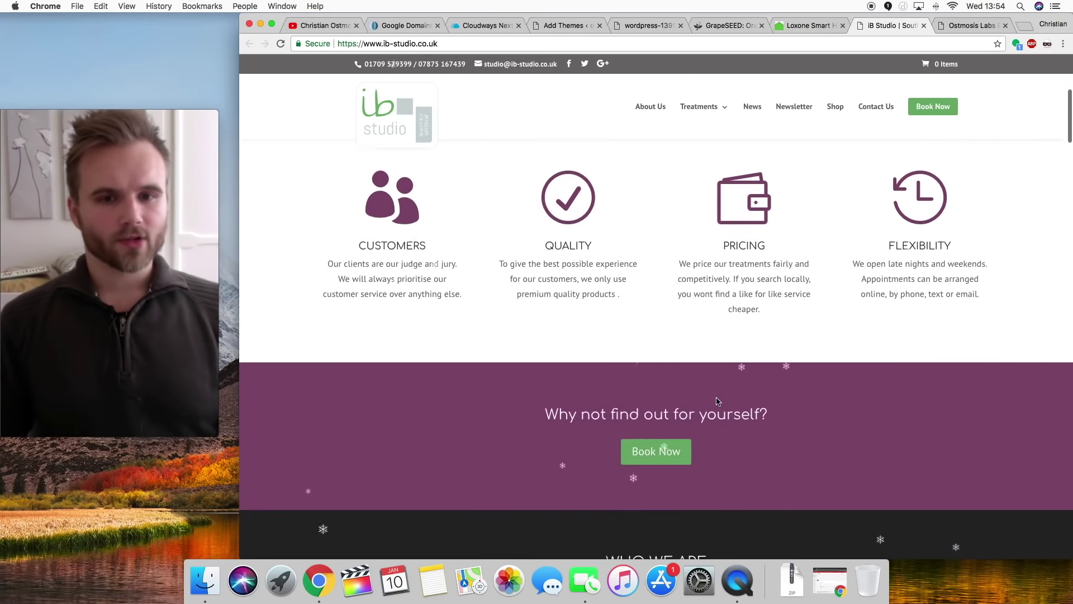
scroll(515, 226, "up", 1)
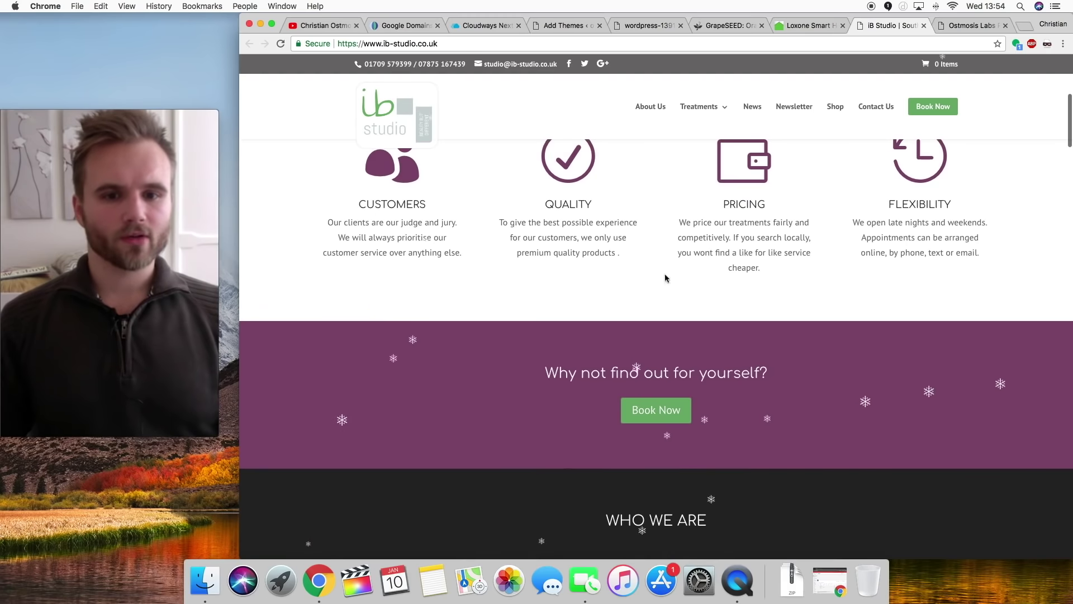
scroll(556, 323, "down", 2)
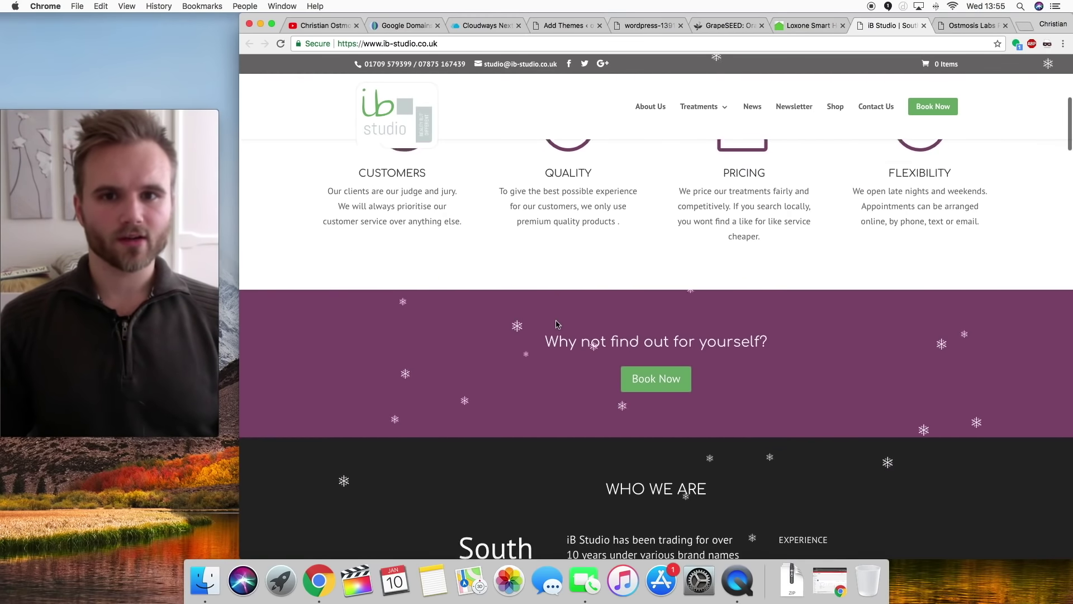
scroll(556, 323, "down", 10)
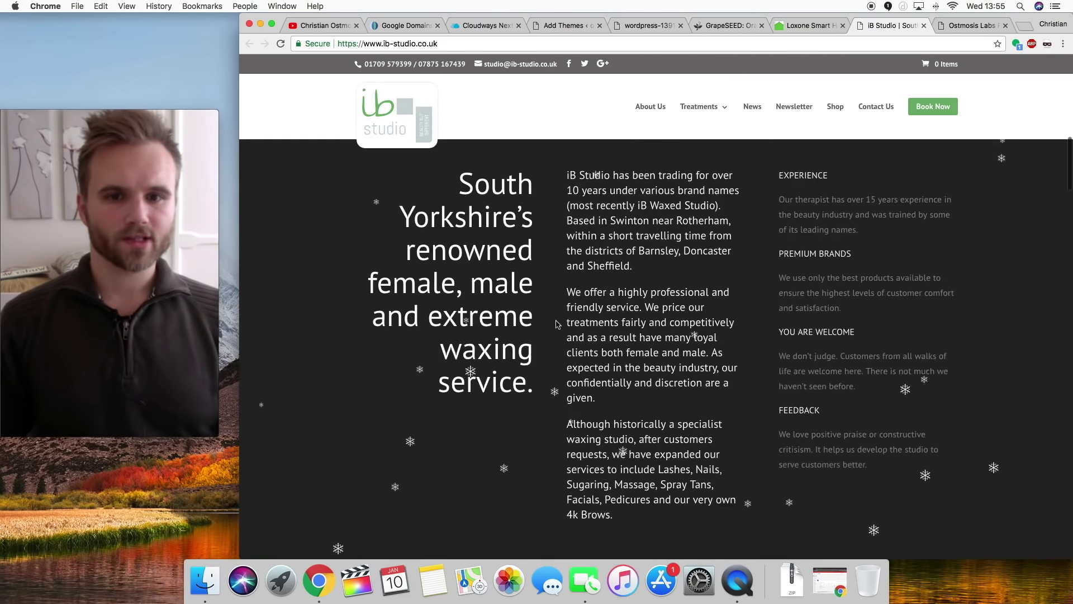
scroll(557, 324, "down", 15)
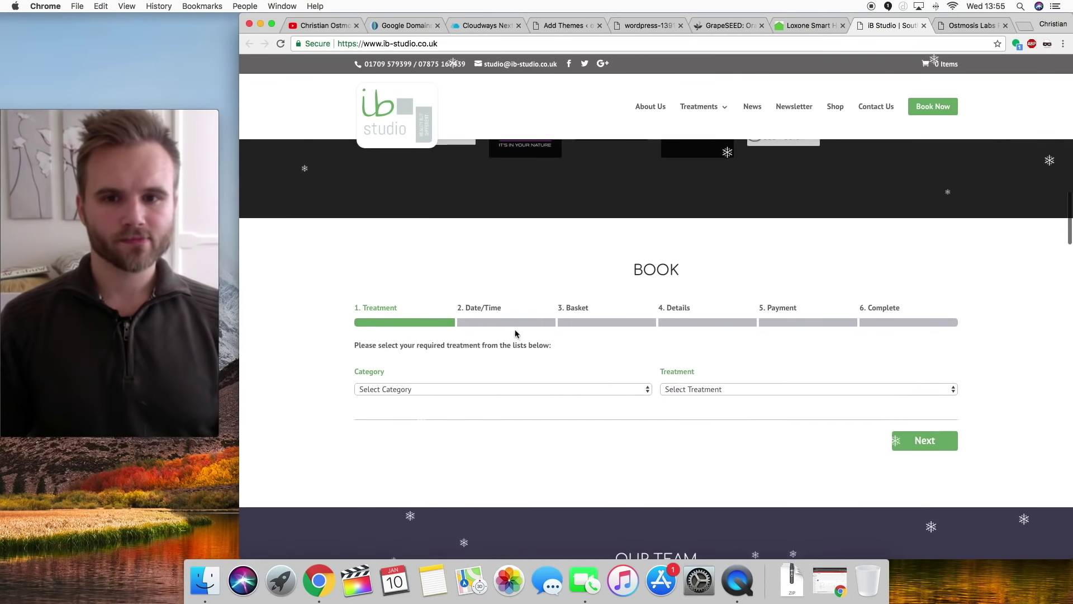
scroll(646, 364, "down", 15)
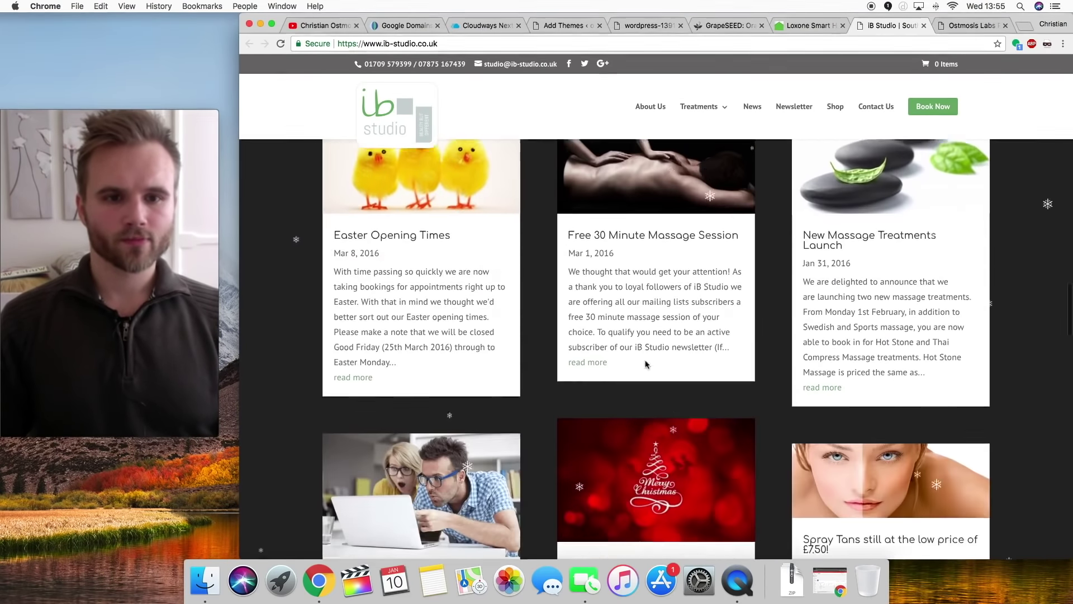
scroll(645, 364, "down", 5)
- Close the GrapeSEED, Loxone and iB Studio example websites, keeping the Ostmosis Labs site open
left_click(762, 25)
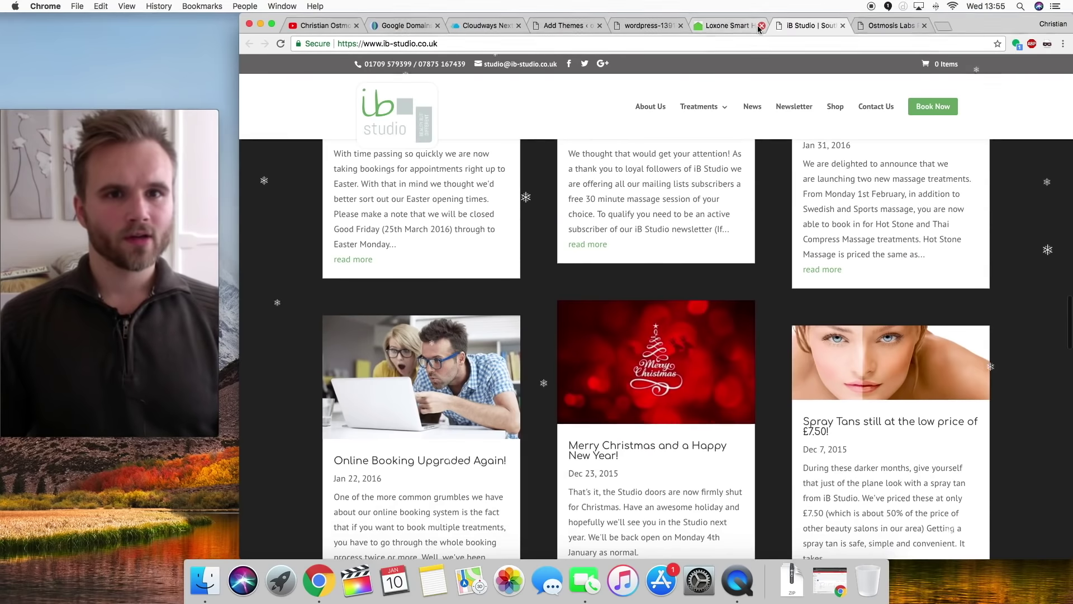
left_click(761, 25)
left_click(761, 25)
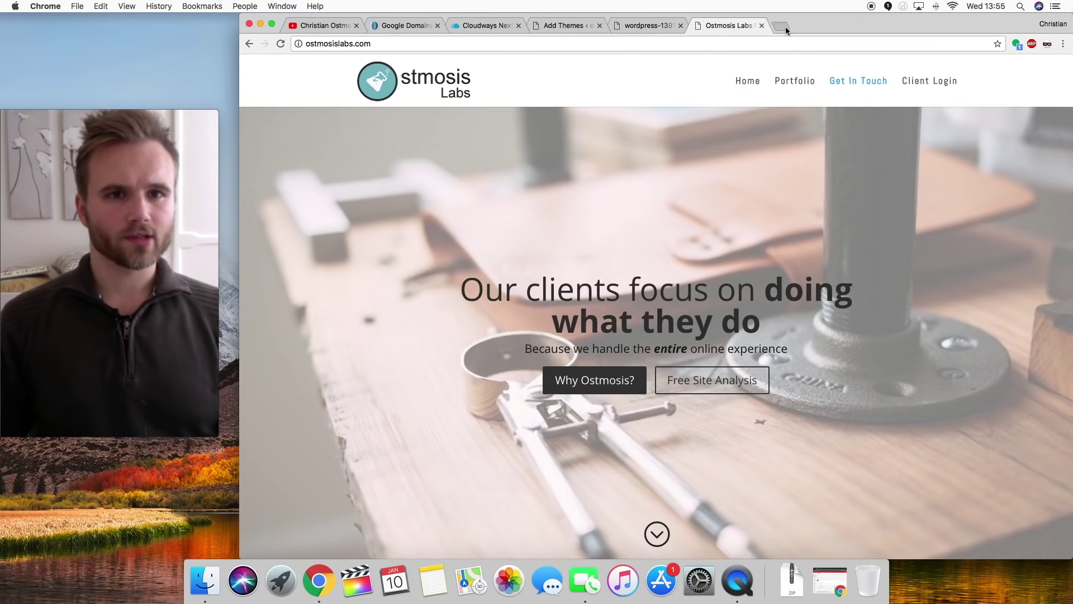
- Open elegantthemes.com in a new browser tab and dismiss its notification request
left_click(785, 26)
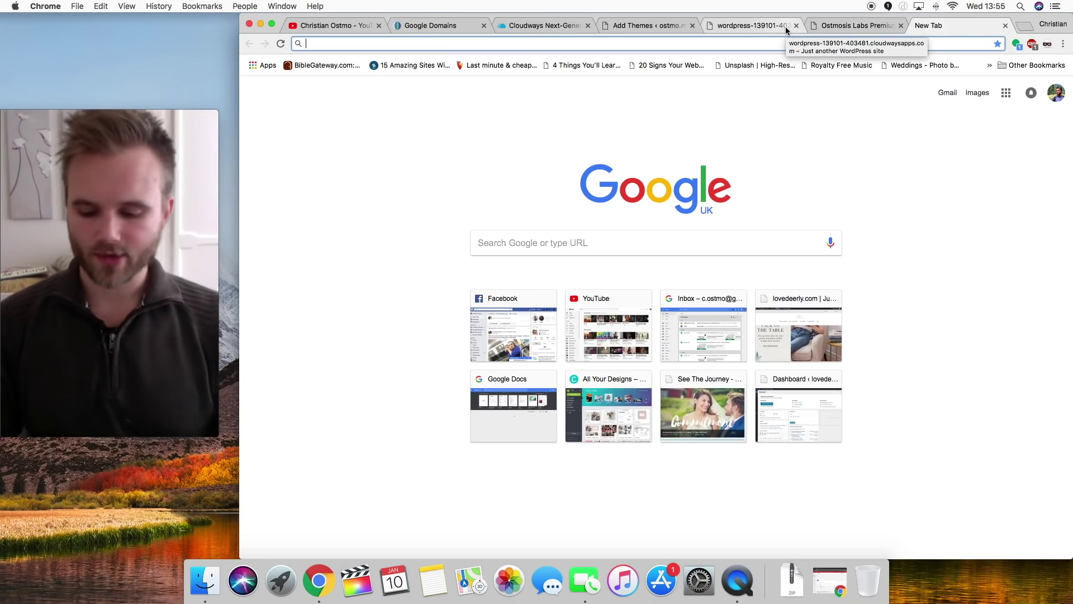
type("elegantthemes.com")
key("Return")
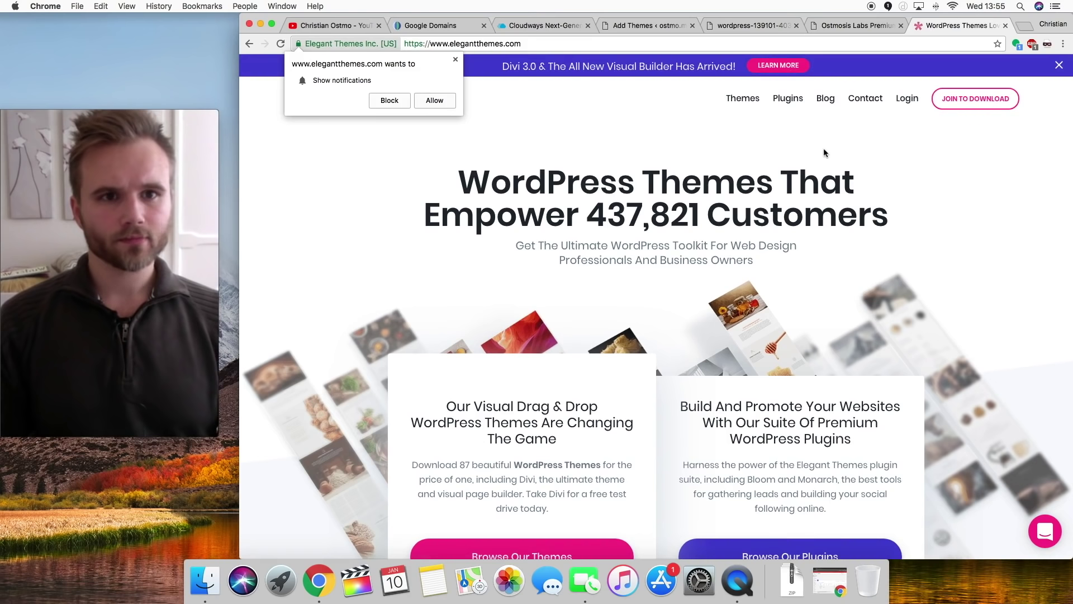
left_click(455, 60)
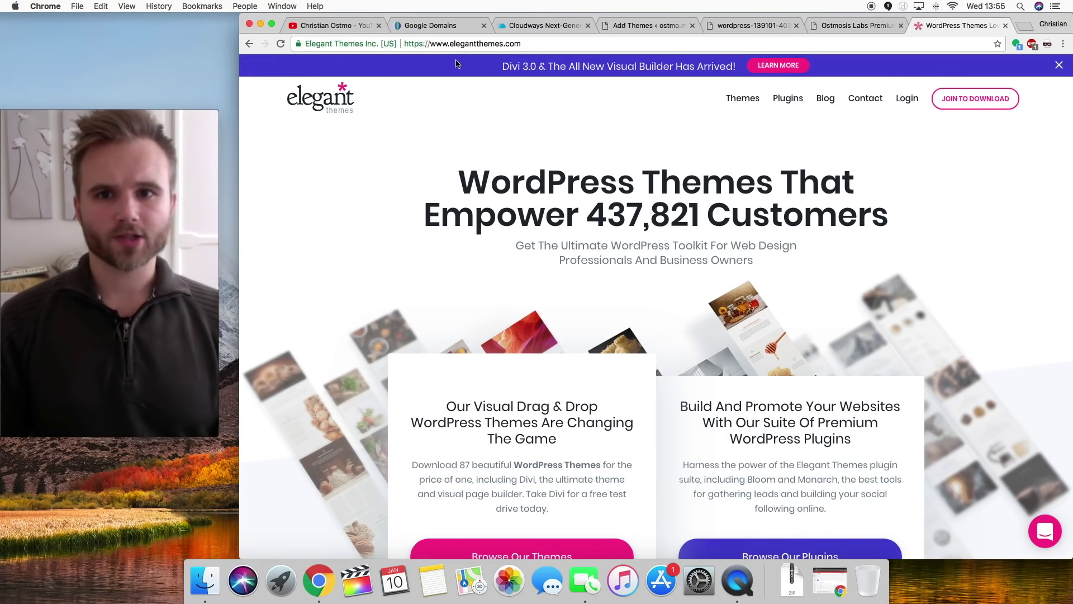
- Go to the Elegant Themes membership page and compare the prices of the Yearly Access and Lifetime Access plans
scroll(620, 308, "down", 5)
left_click(973, 94)
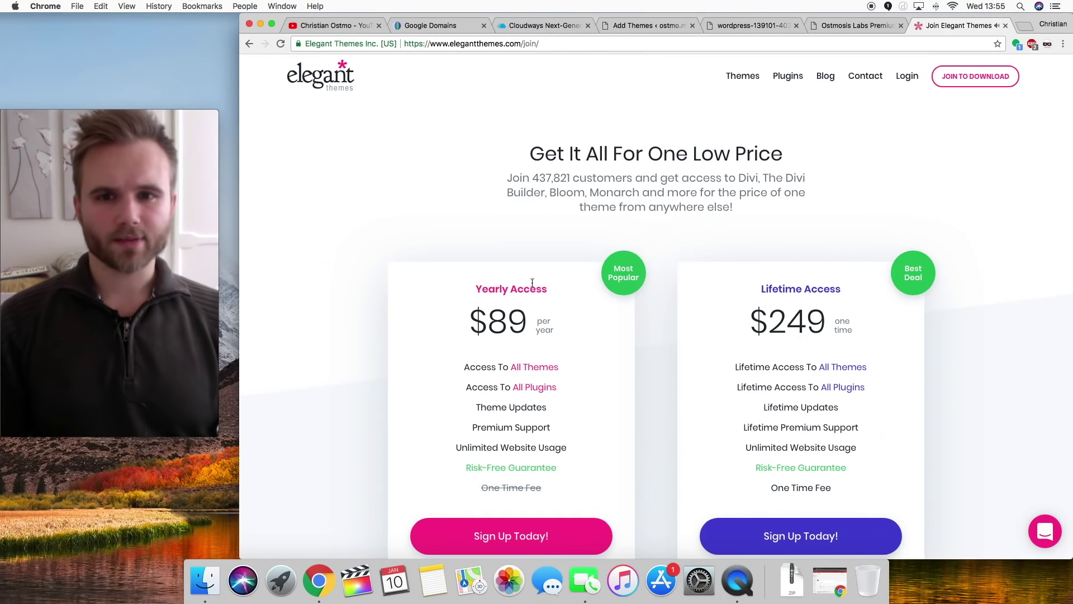
left_click_drag(510, 319, 473, 309)
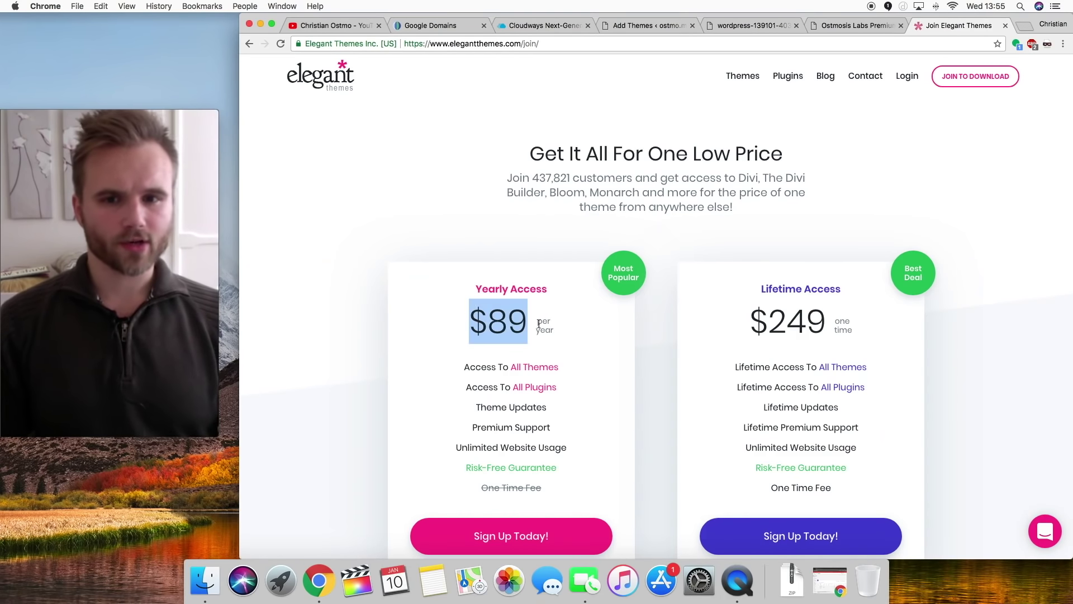
left_click_drag(838, 317, 783, 317)
left_click(769, 316)
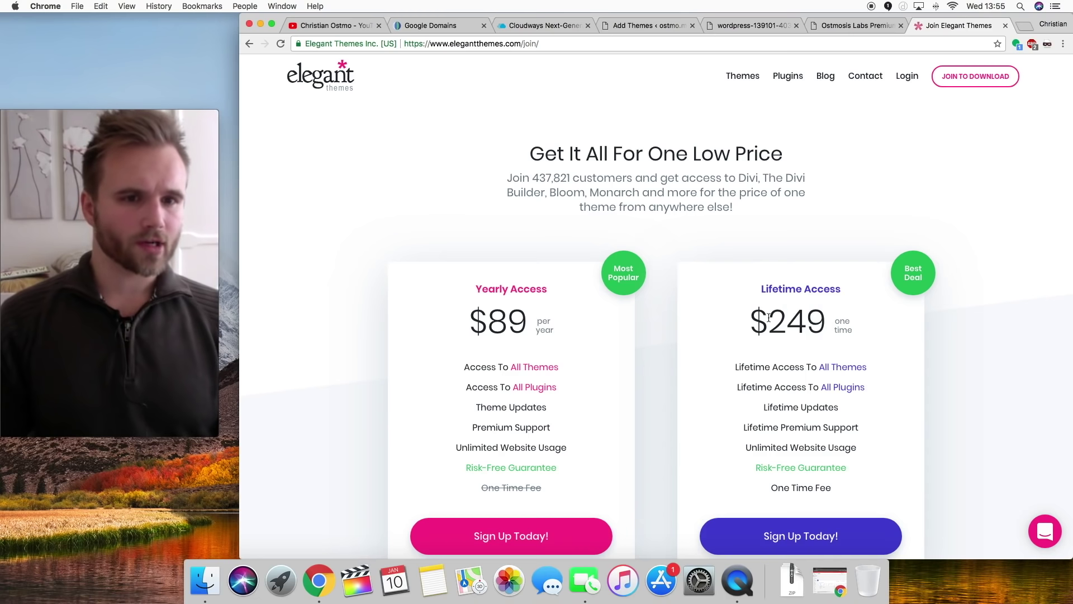
double_click(781, 321)
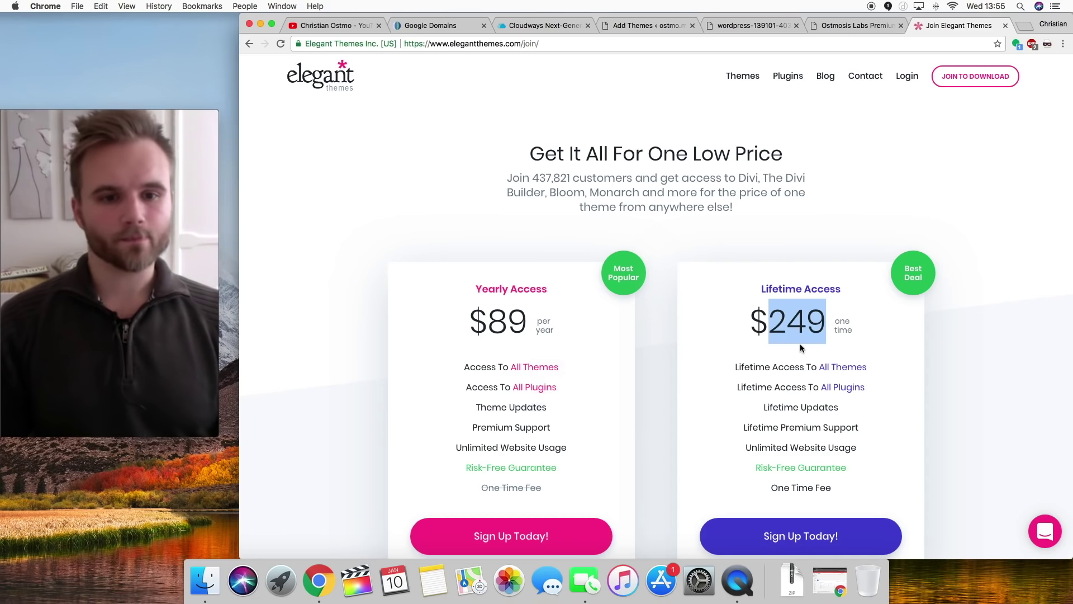
scroll(800, 348, "down", 2)
scroll(801, 348, "up", 2)
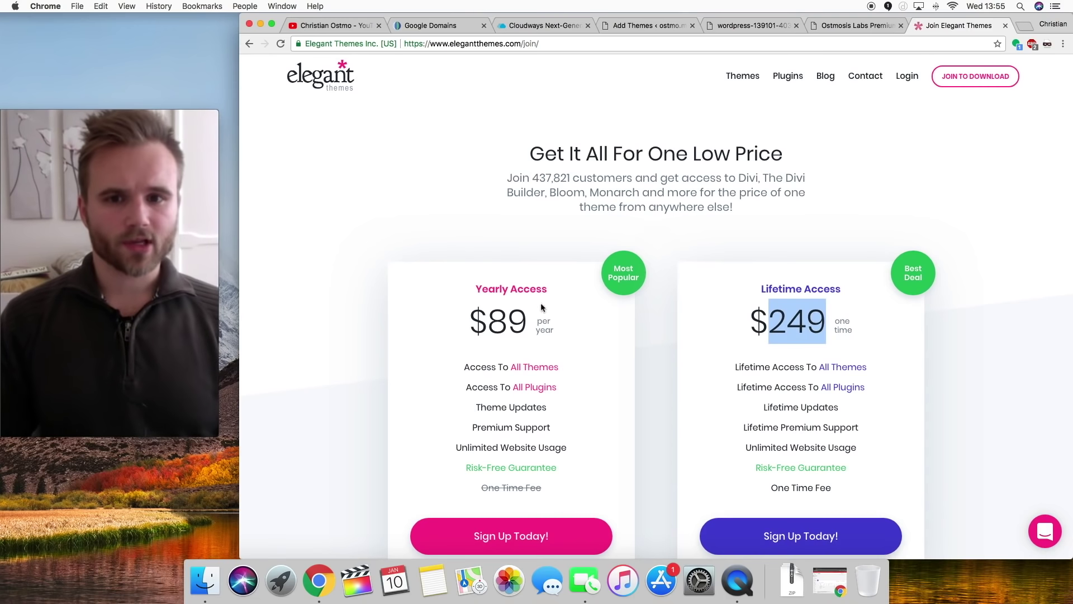
double_click(502, 326)
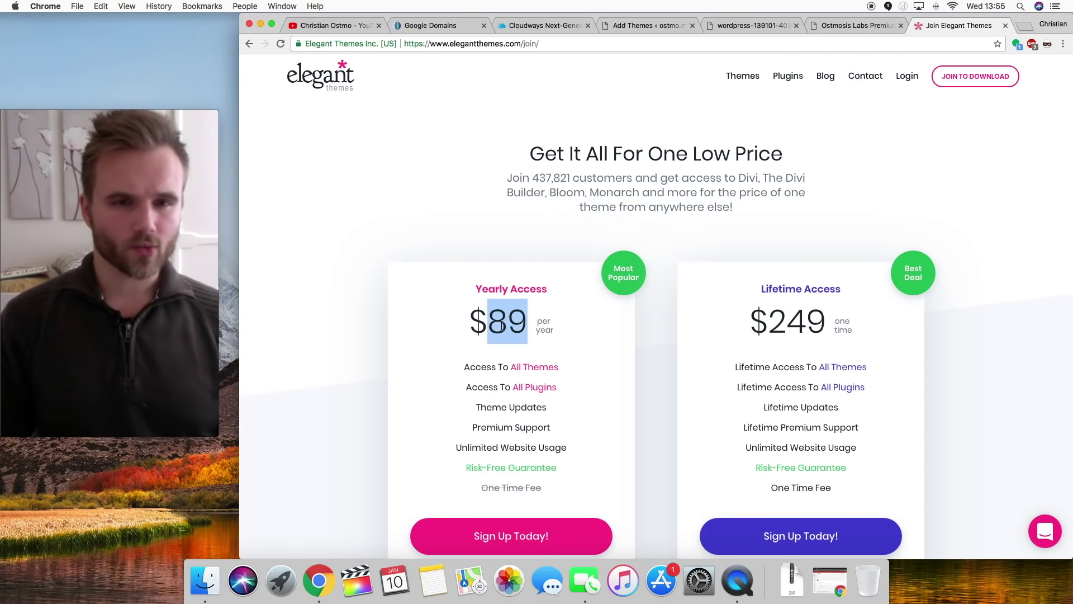
- Log in to the Elegant Themes members area with the saved credentials and download the Extra theme
left_click(909, 82)
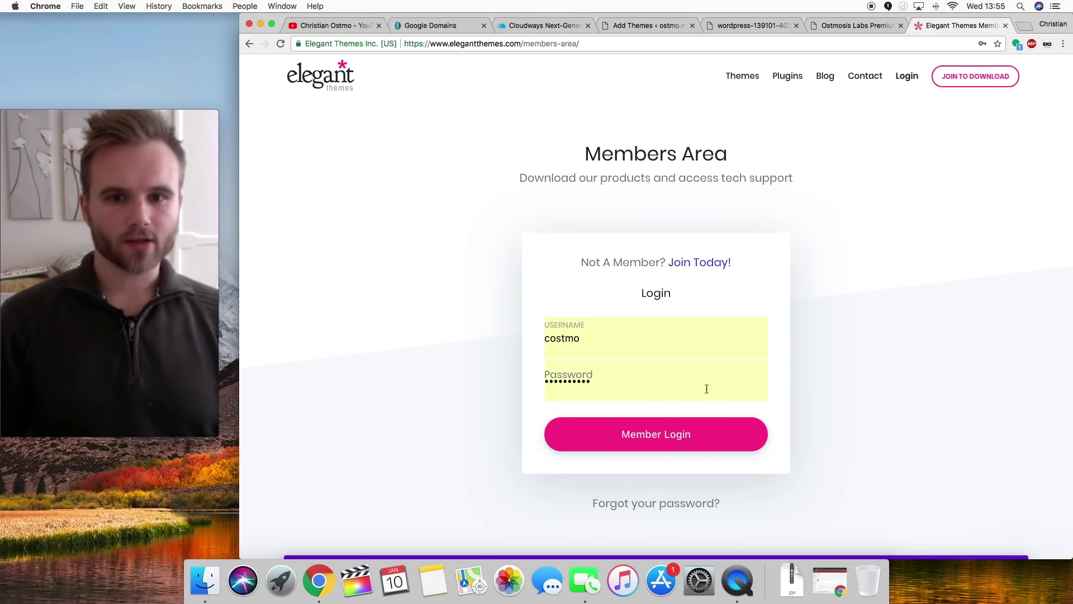
left_click(659, 437)
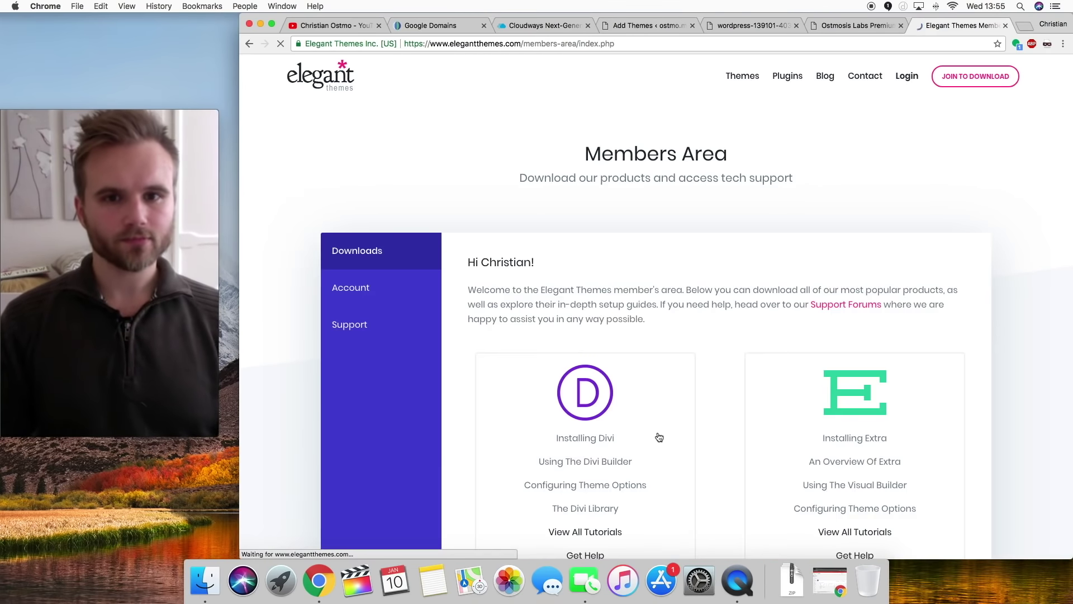
scroll(659, 435, "down", 3)
left_click(849, 464)
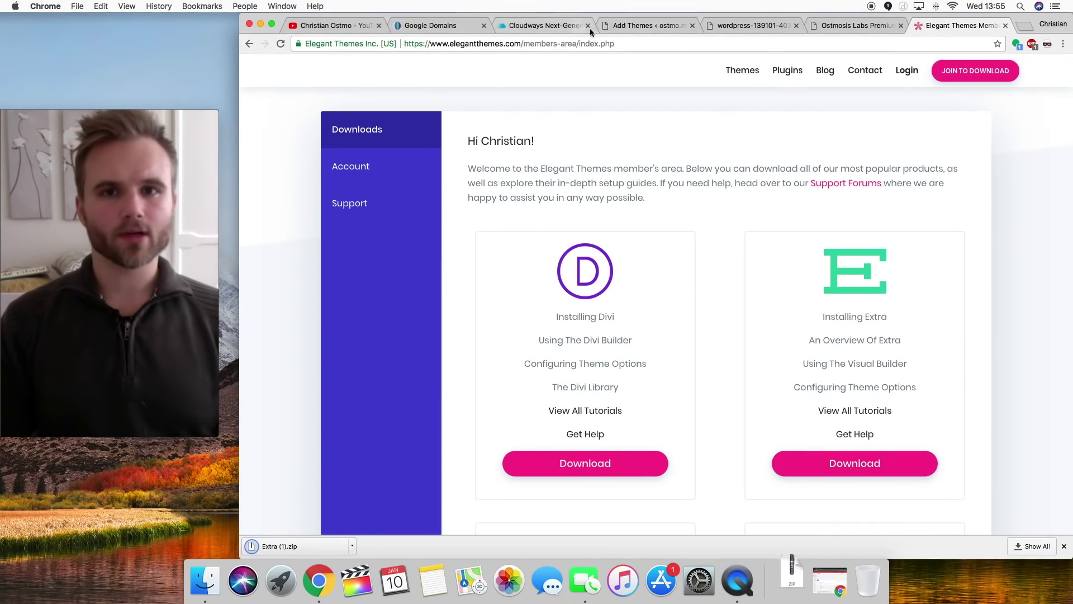
- Add the downloaded Extra (1).zip to the WordPress theme upload form, install it and activate the Extra theme
left_click(623, 26)
left_click_drag(286, 547, 619, 194)
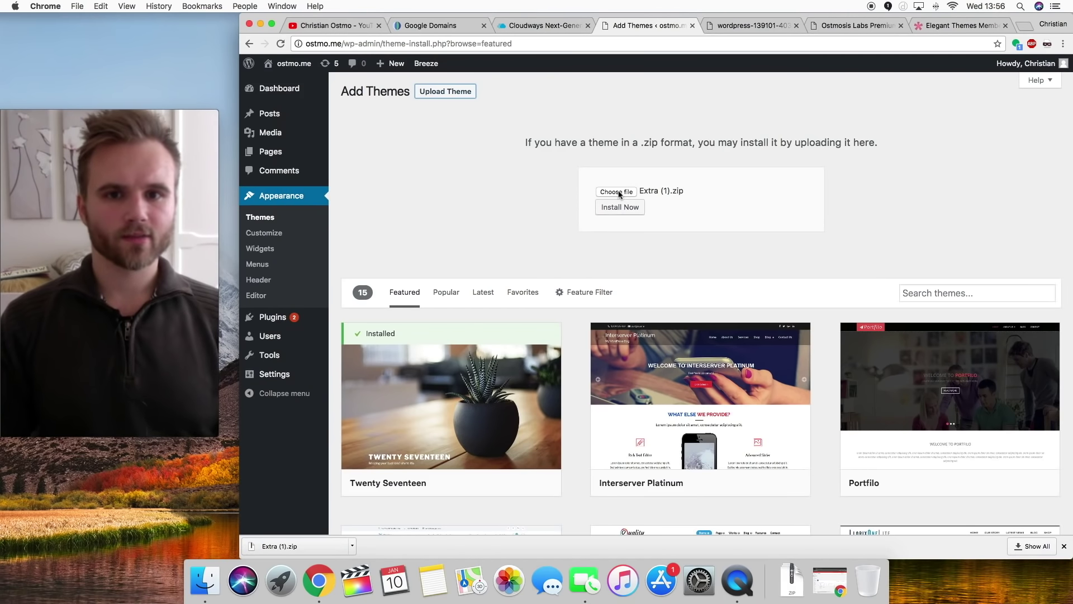
left_click(616, 208)
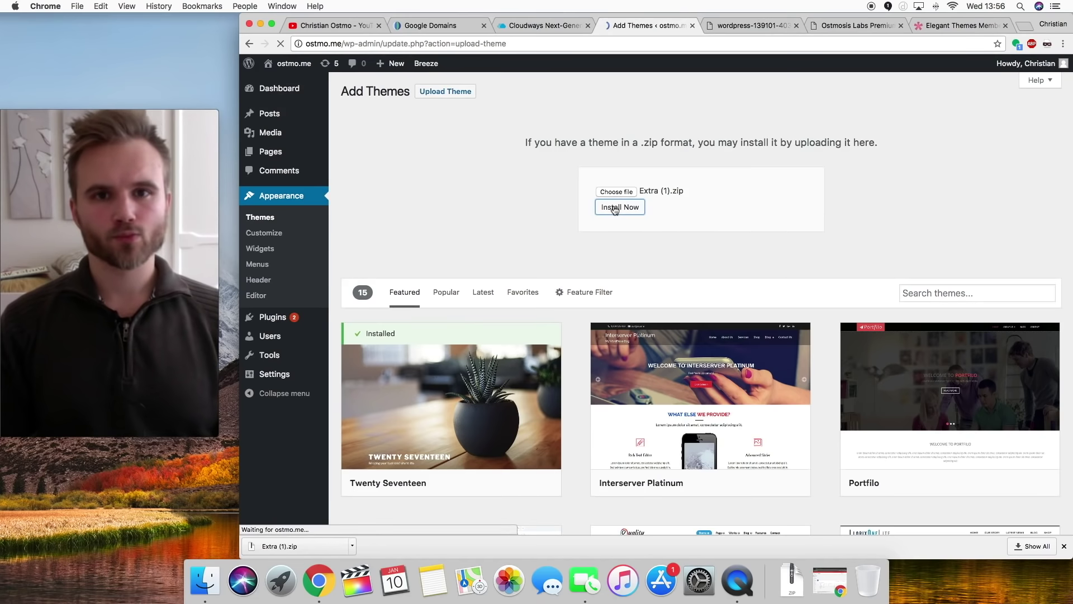
left_click(405, 168)
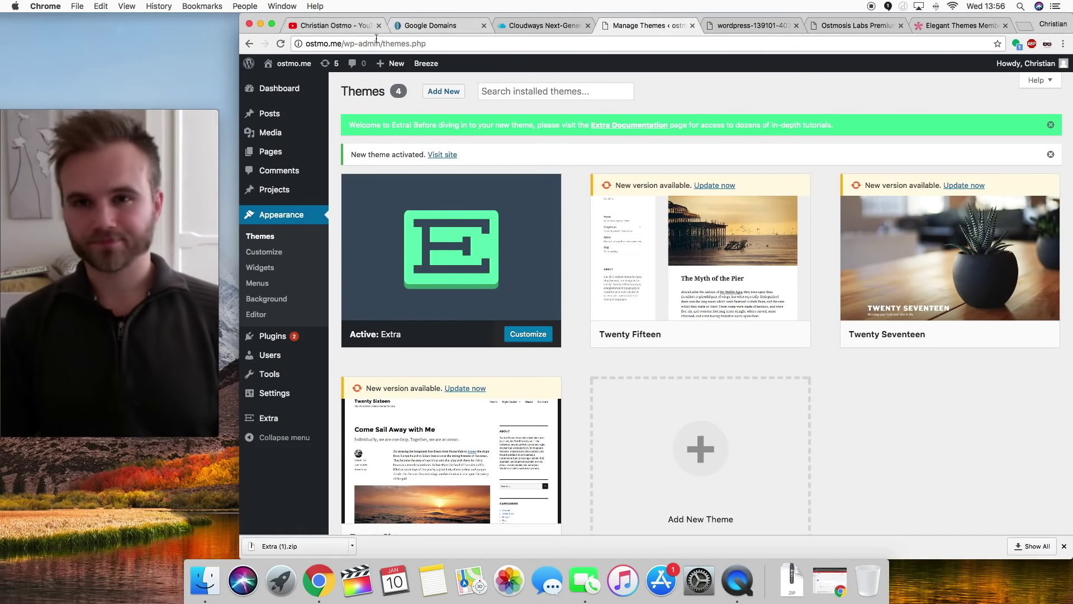
- Open the ostmo.me front page and look over the Extra theme's layout and sidebar, closing the browser's download bar
left_click_drag(344, 44, 428, 44)
key("BackSpace")
key("Return")
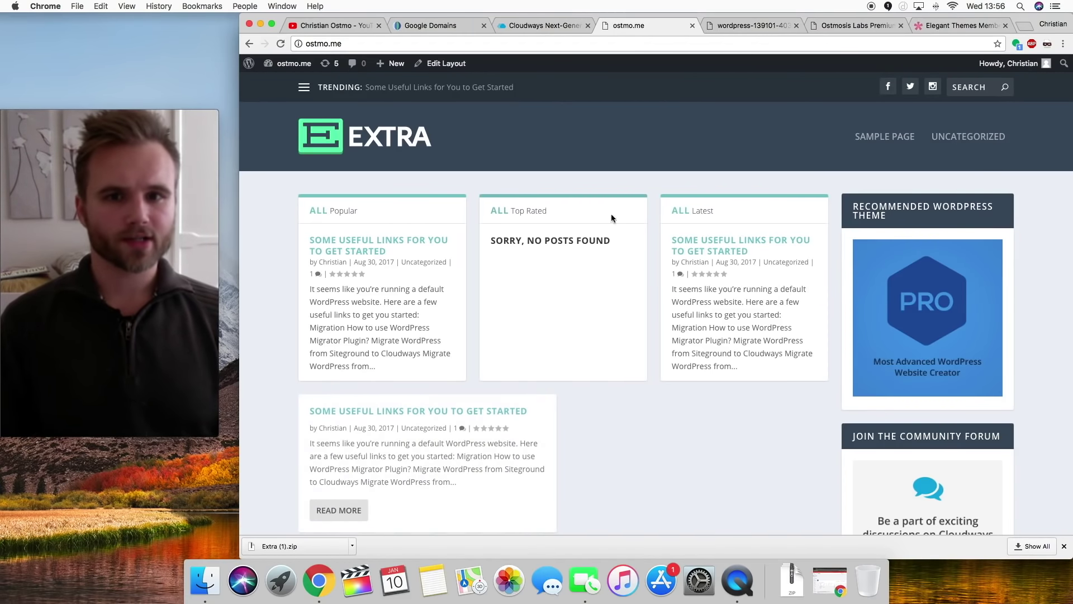
scroll(830, 279, "down", 1)
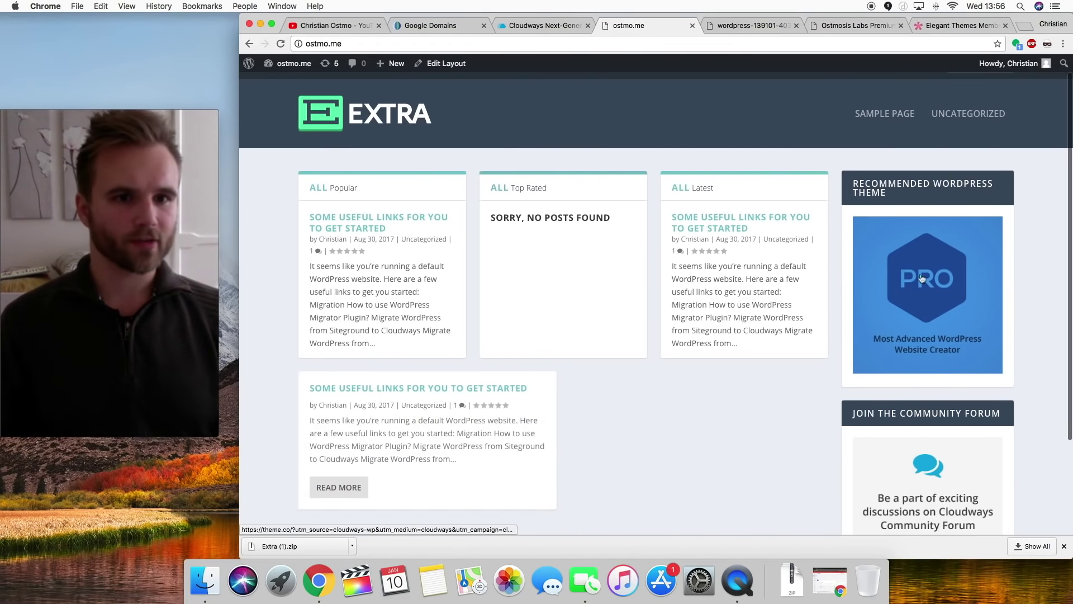
scroll(883, 447, "down", 3)
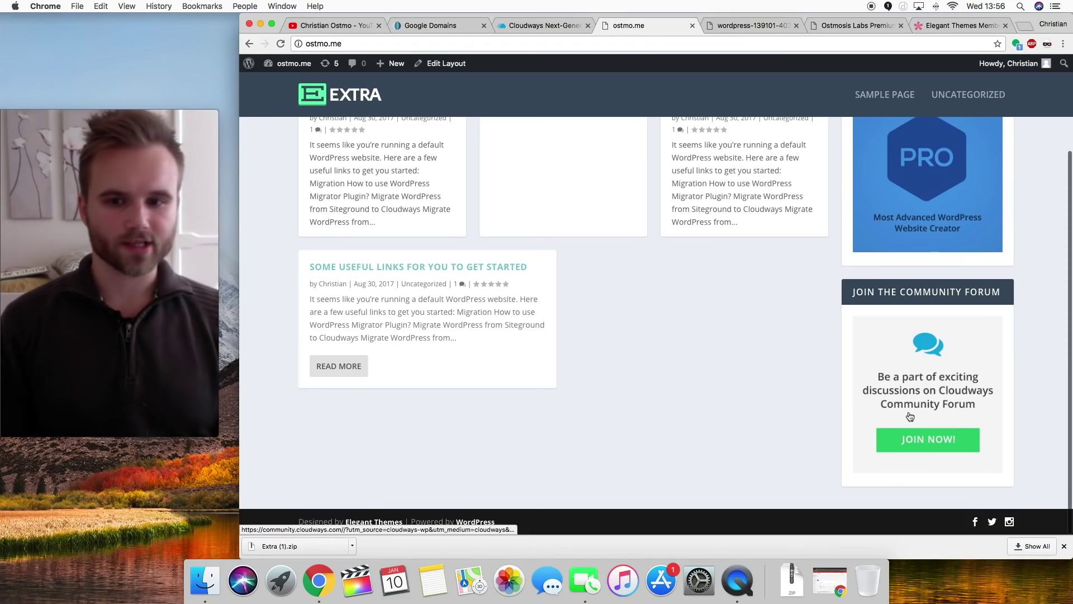
left_click(1063, 546)
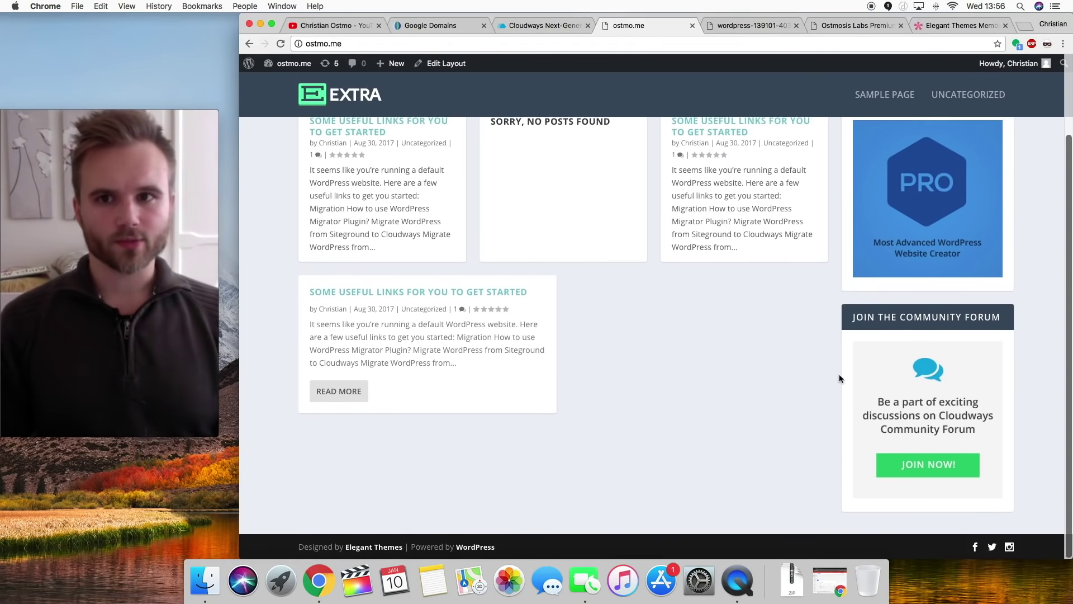
scroll(839, 378, "up", 3)
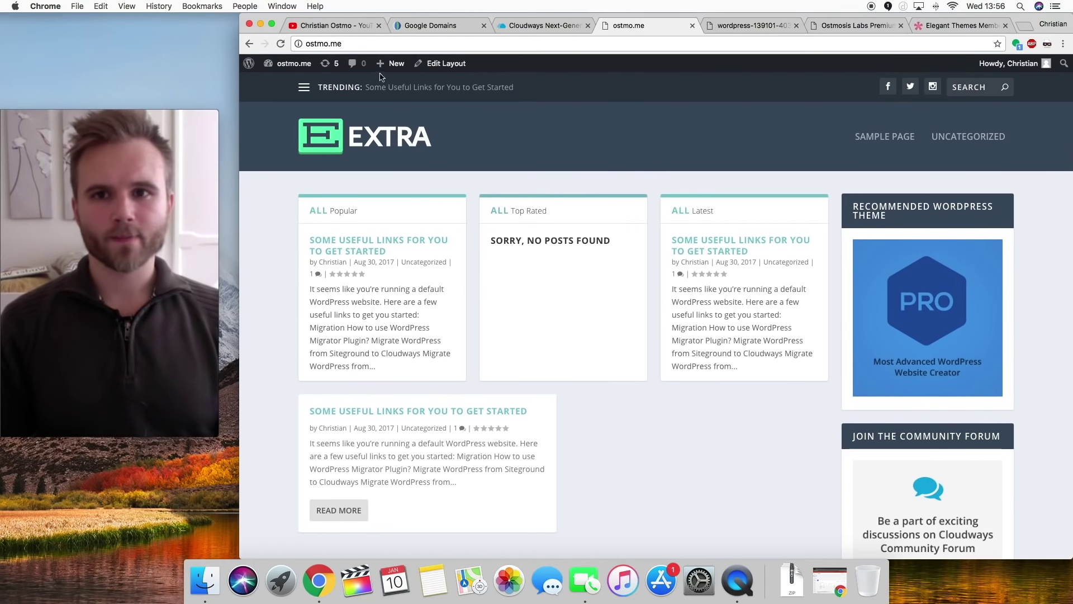
- Open the Homepage category layout in the Divi Builder, and go to the site's Widgets page
left_click(447, 64)
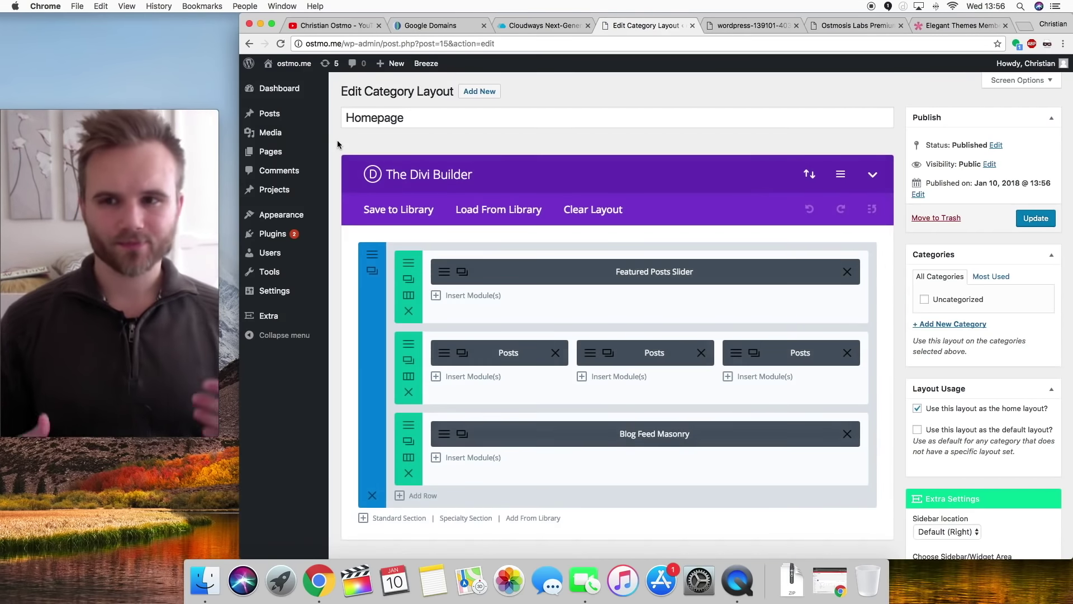
mouse_move(290, 241)
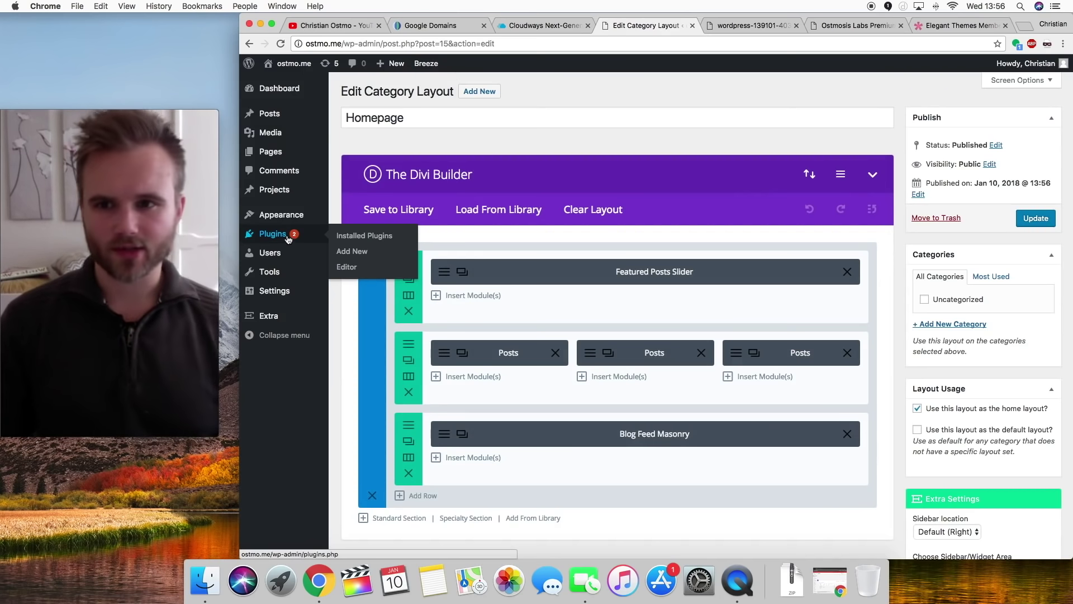
mouse_move(323, 216)
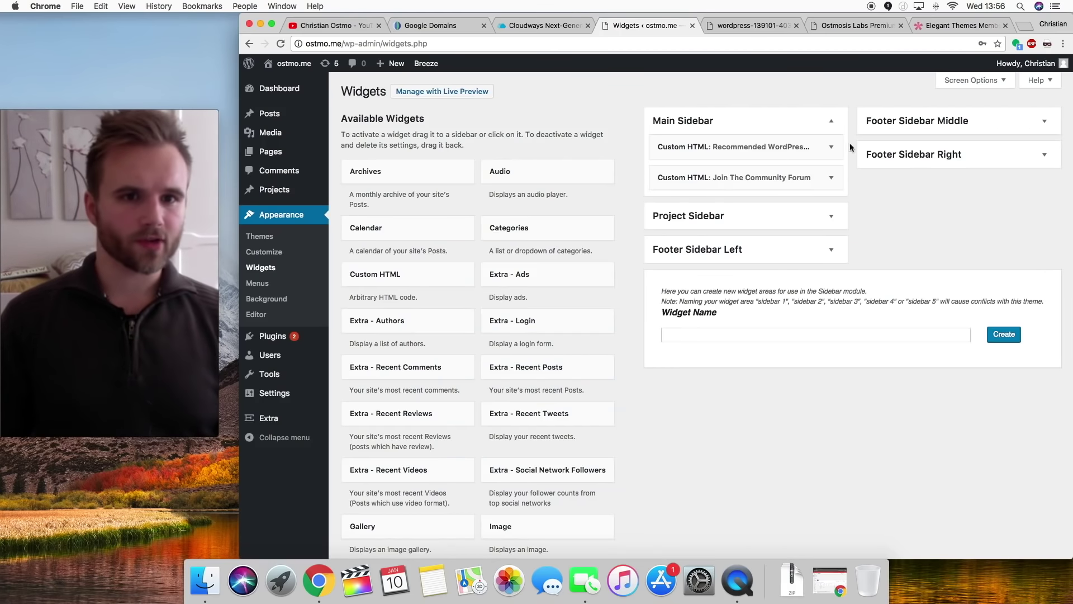
- Delete the Recommended WordPress Theme and Join The Community Forum custom HTML widgets from the Main Sidebar
left_click(831, 147)
left_click(657, 347)
left_click(624, 392)
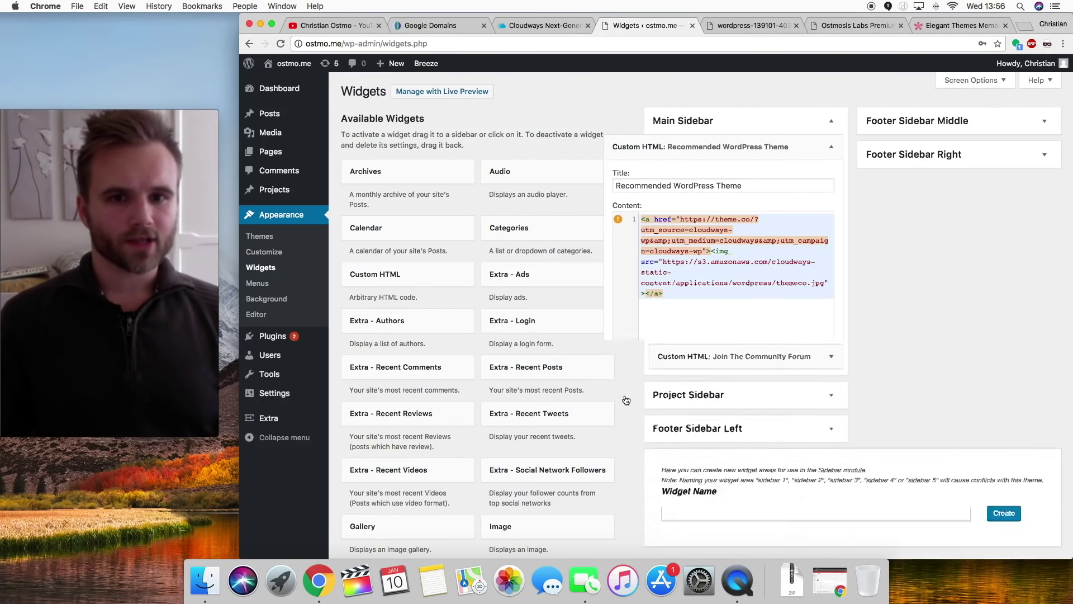
left_click(832, 146)
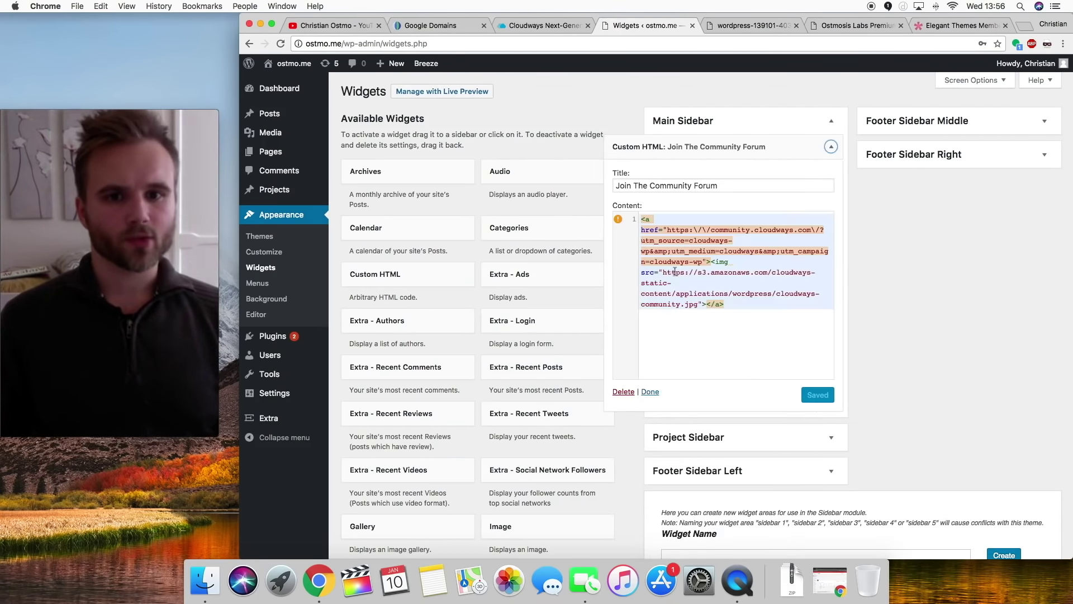
left_click(623, 391)
- Add a Search widget titled "Search" to the Main Sidebar and save it
scroll(565, 388, "down", 2)
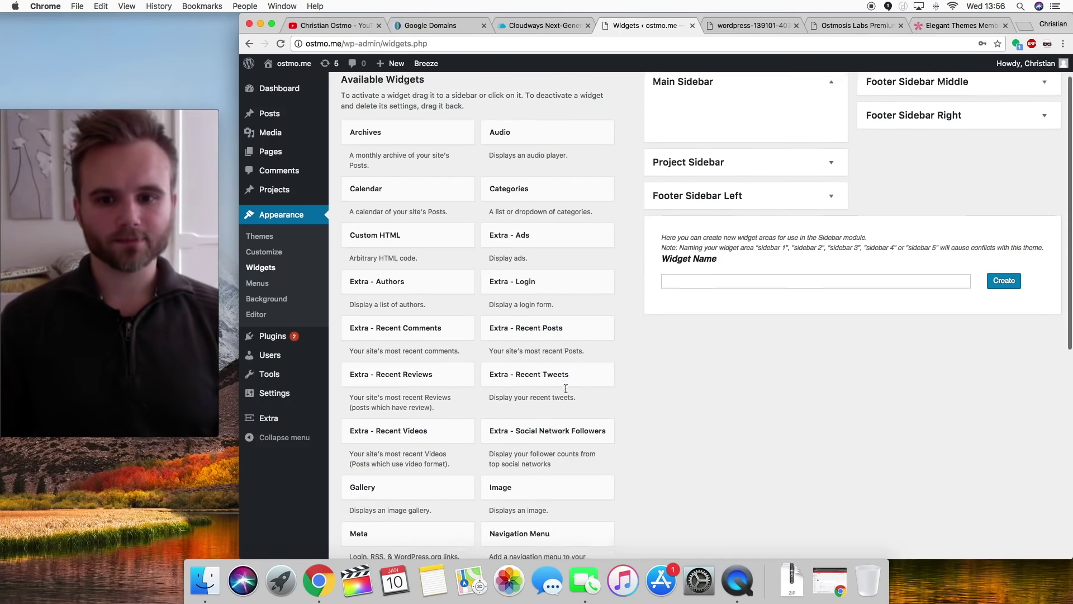
scroll(566, 387, "down", 10)
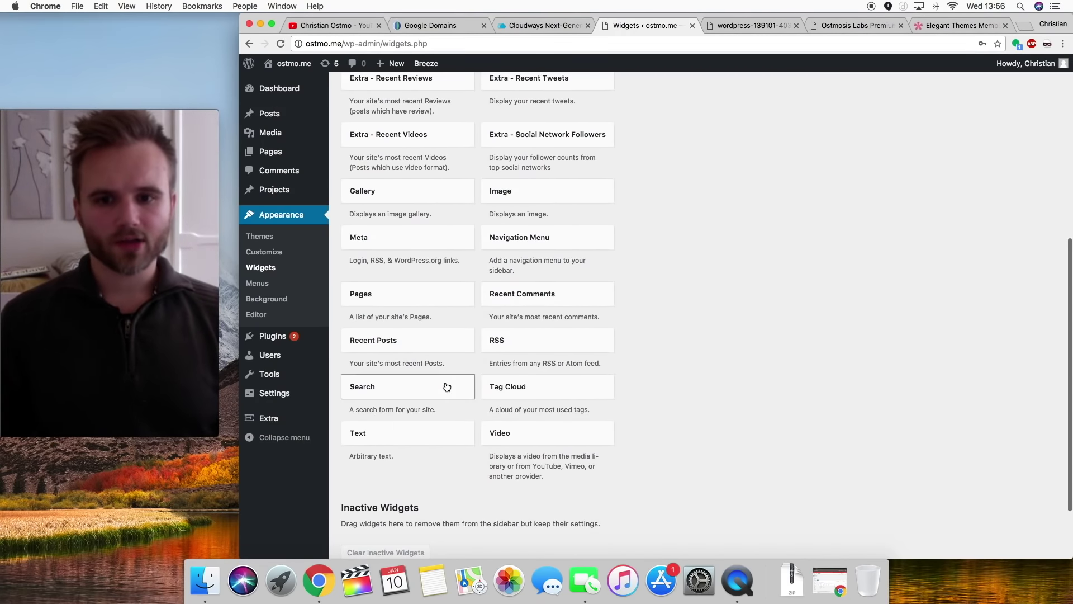
left_click_drag(447, 386, 726, 149)
left_click(685, 181)
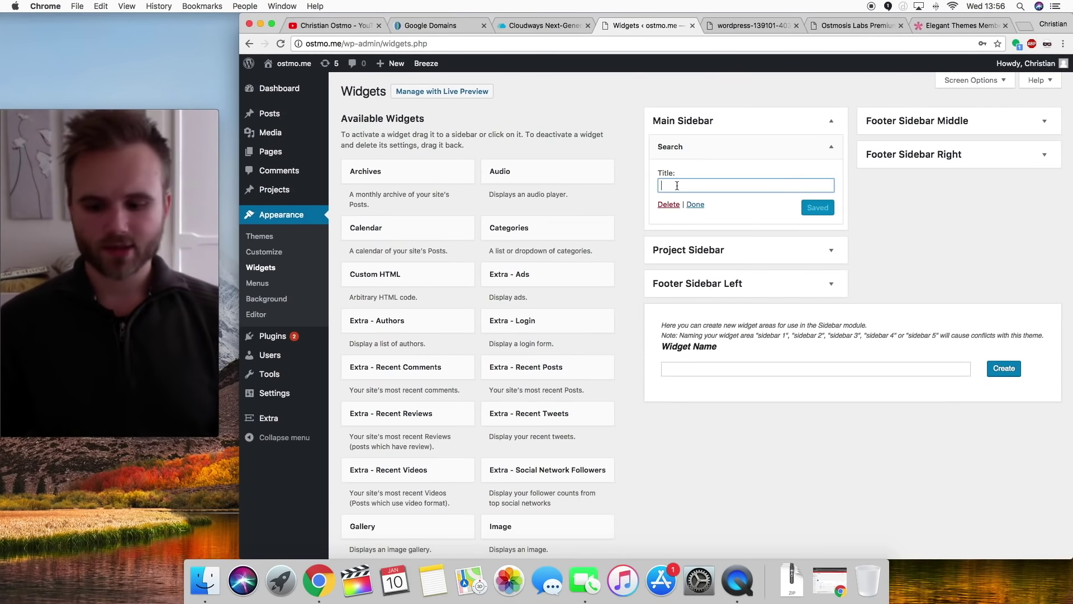
type("Search")
left_click(820, 207)
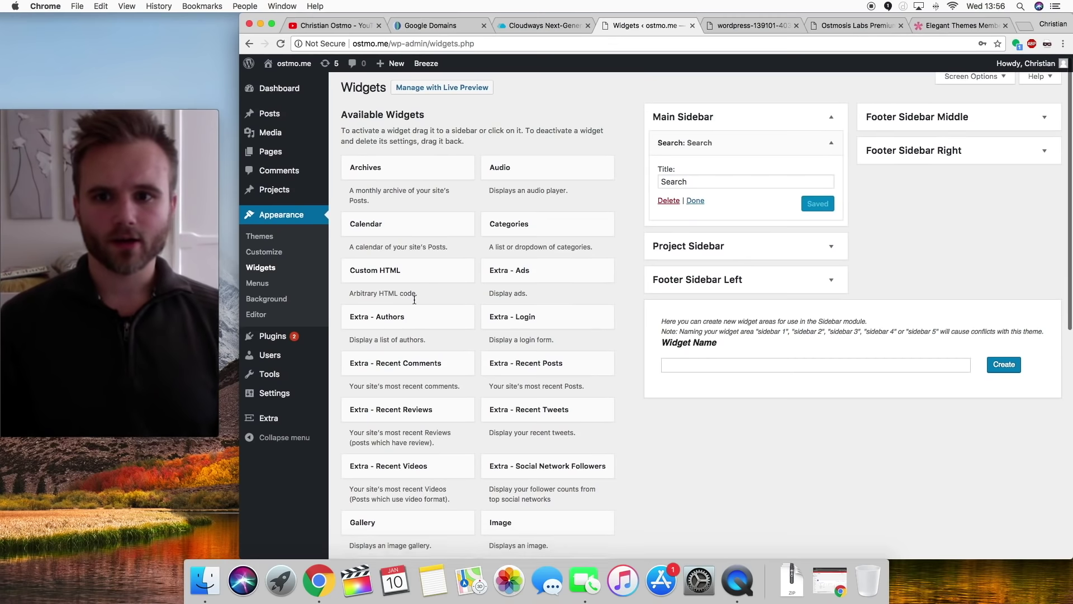
- Add a Text widget below the Search widget in the Main Sidebar and title it "About Me"
scroll(506, 375, "down", 3)
scroll(507, 380, "down", 5)
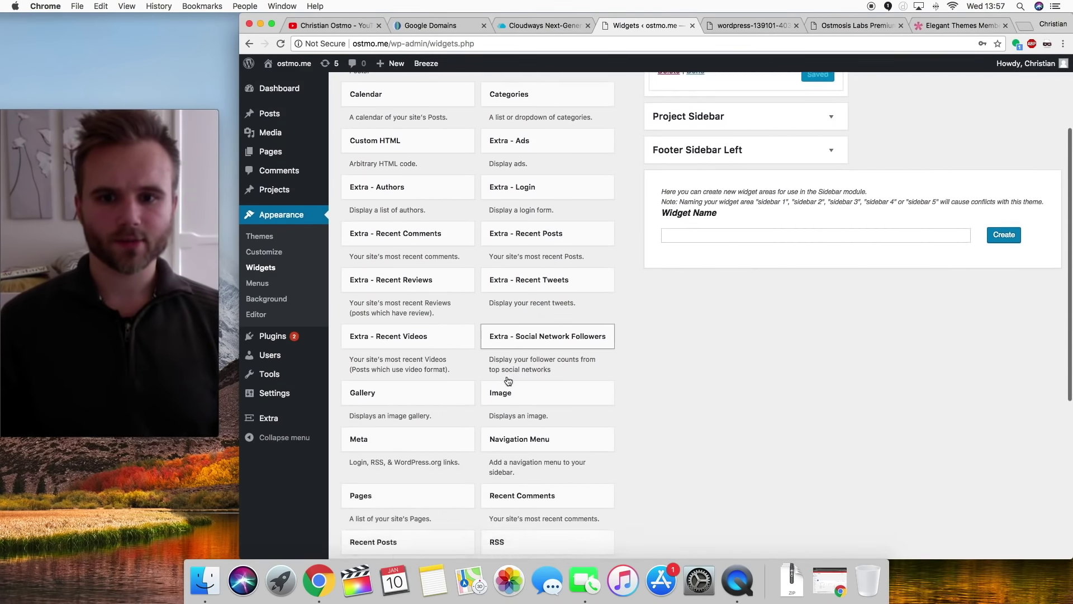
scroll(506, 380, "up", 8)
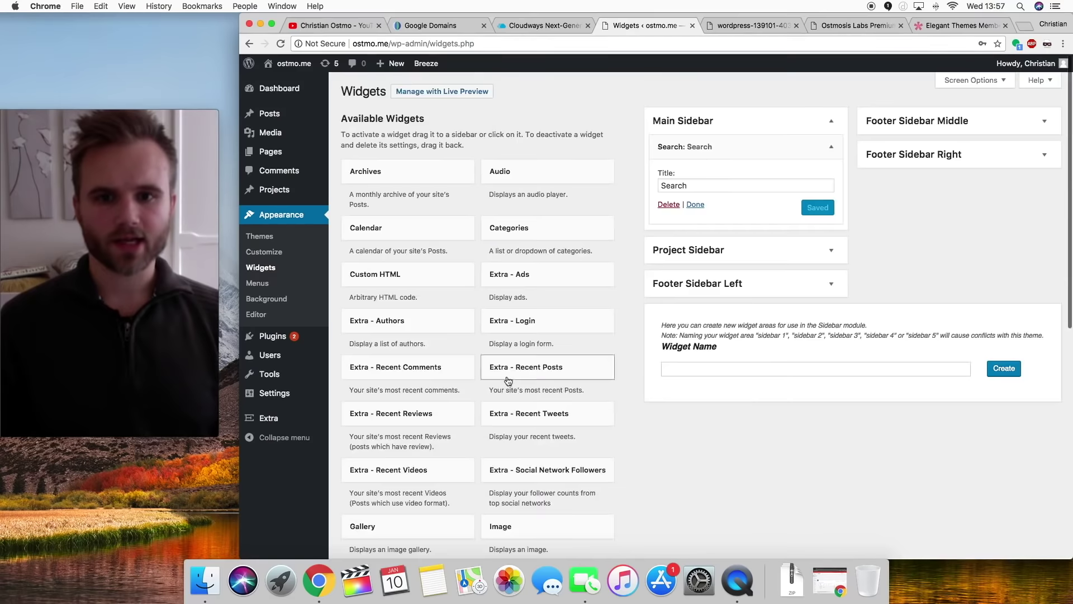
scroll(507, 380, "down", 8)
left_click_drag(406, 496, 708, 239)
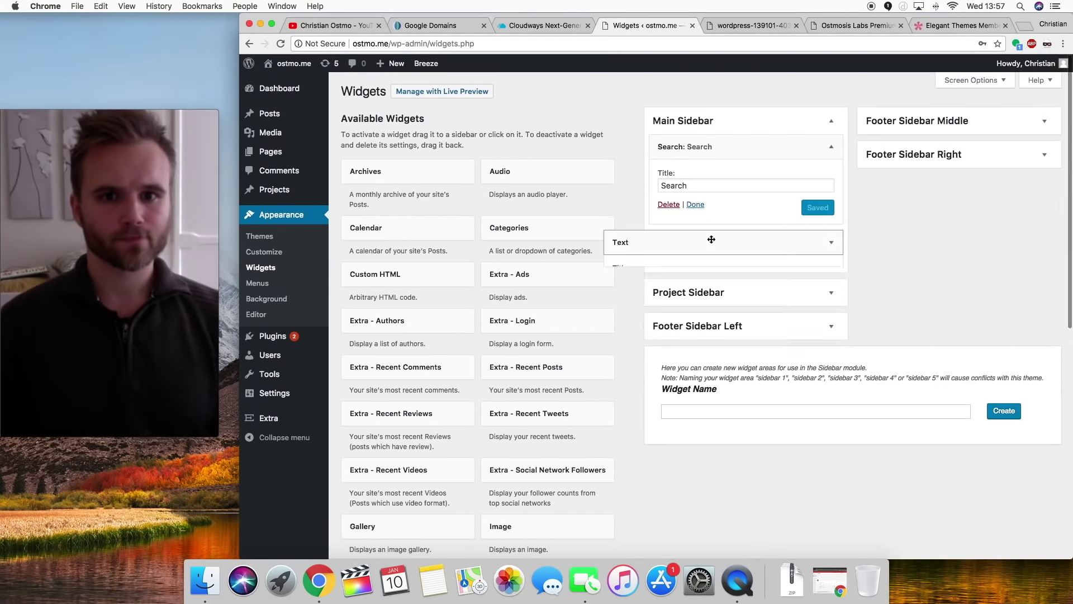
left_click(634, 282)
type("About Me")
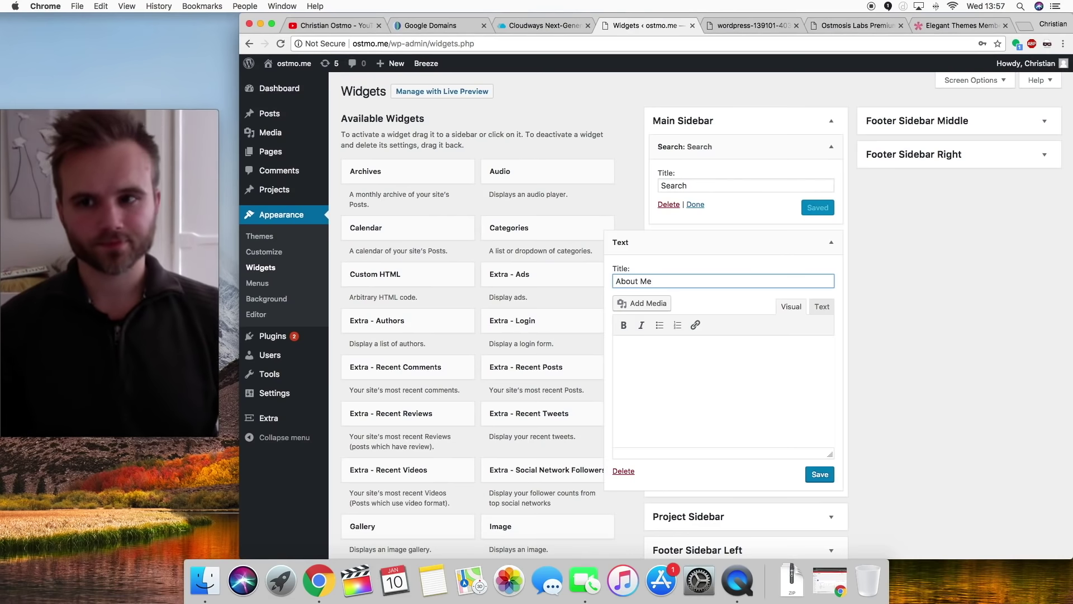
- Enter "I'm a 25 year old Blogger from Oregon, now living in London with my beautiful wife and baby! Ask me anything." as the text and save it
left_click(730, 378)
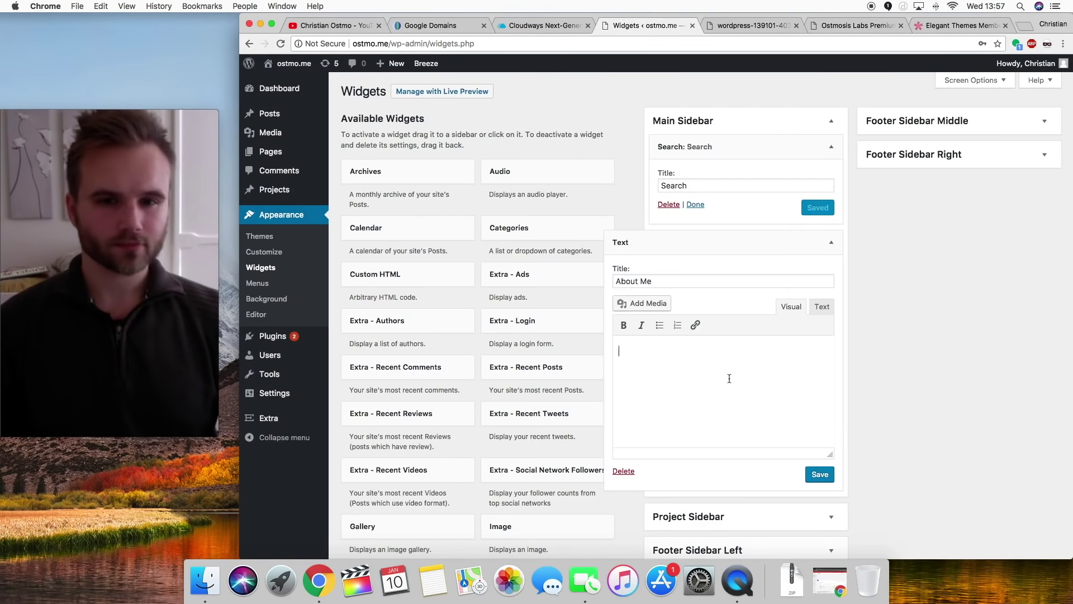
type("I'")
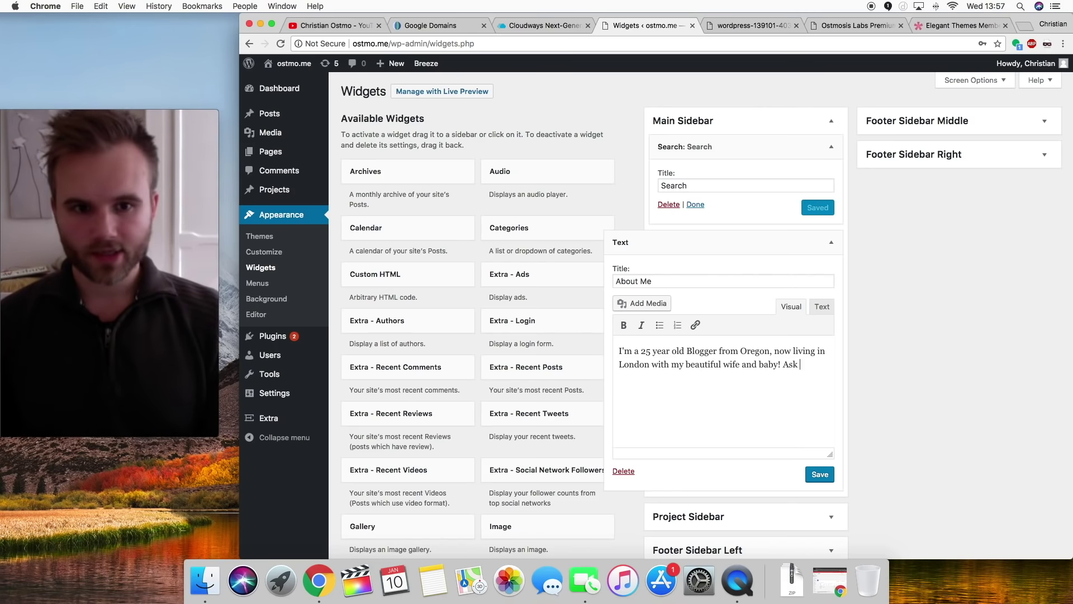
type(".")
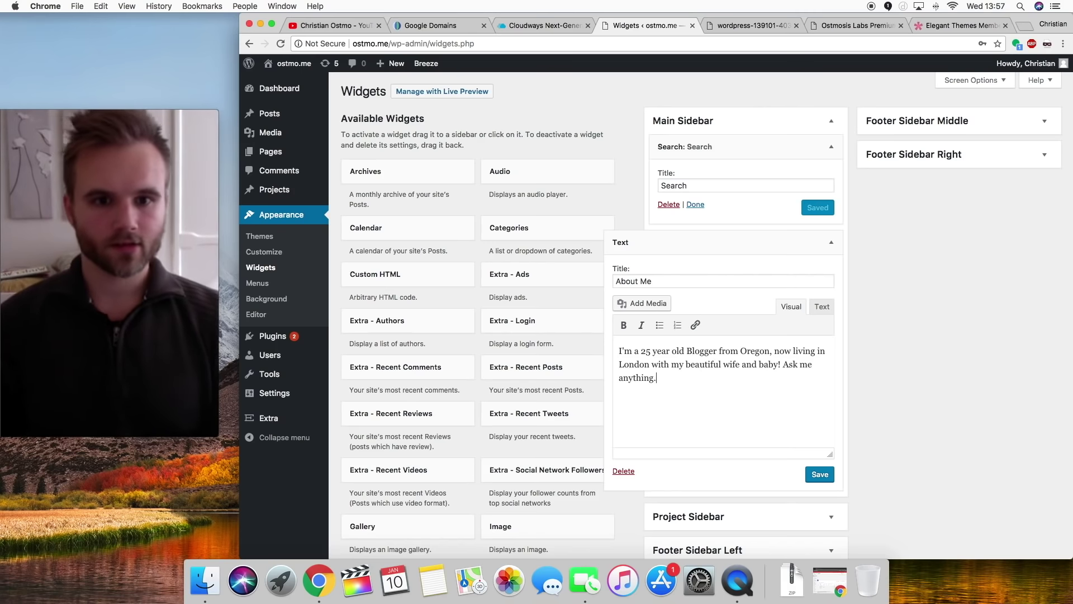
left_click(818, 474)
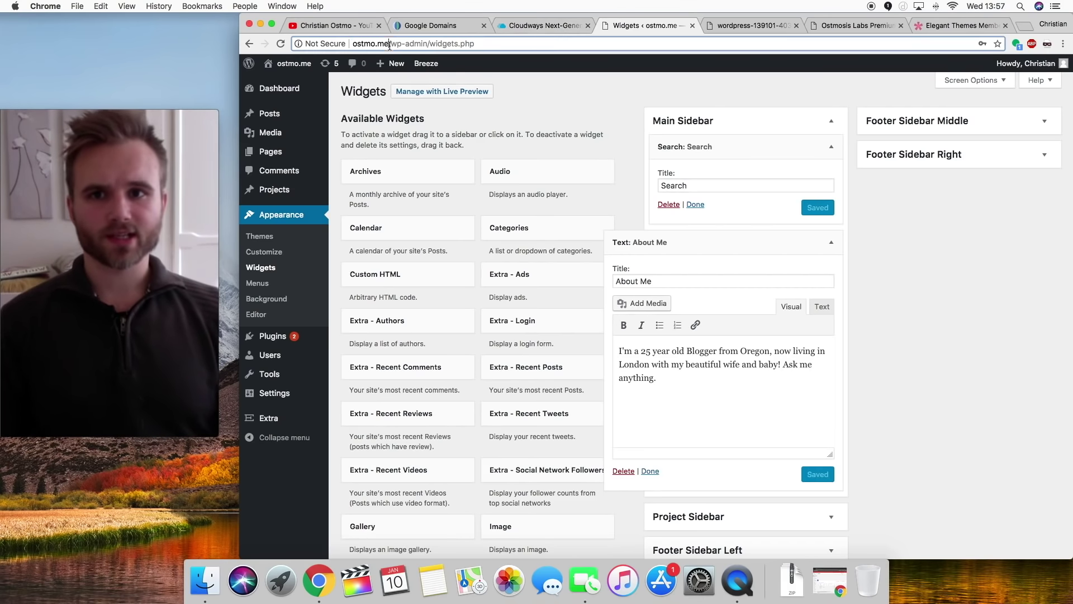
- Open the ostmo.me front page in the neighbouring browser tab to check the sidebar widgets
left_click_drag(389, 43, 352, 44)
key("super+c")
left_click(718, 25)
left_click(703, 45)
key("super+v")
key("Return")
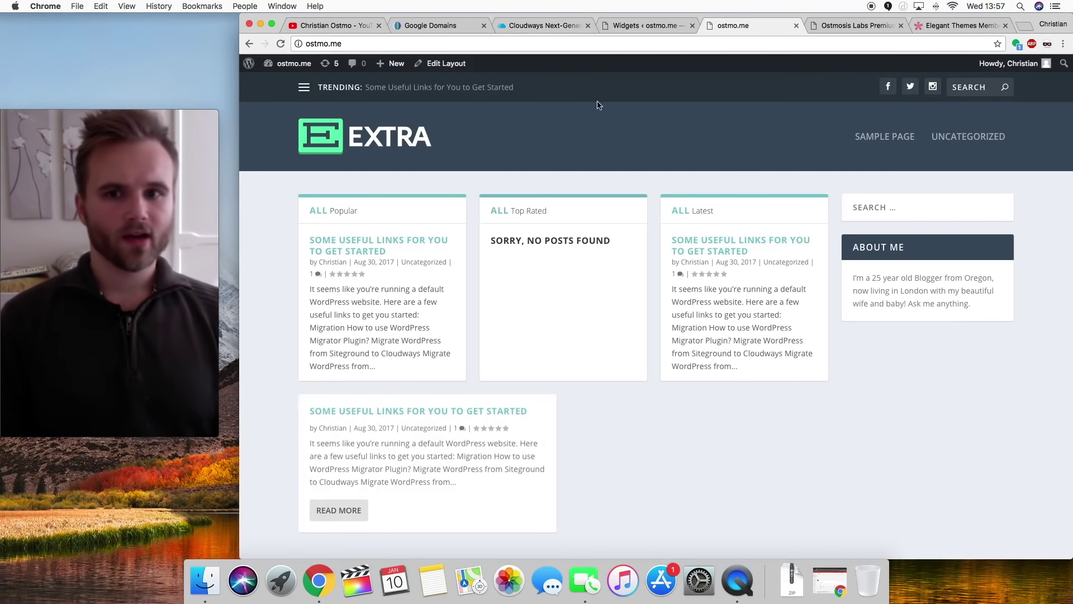
- Move the post "Some Useful Links for You to Get Started" and the Sample Page to the trash, and reload the ostmo.me front page
left_click(622, 26)
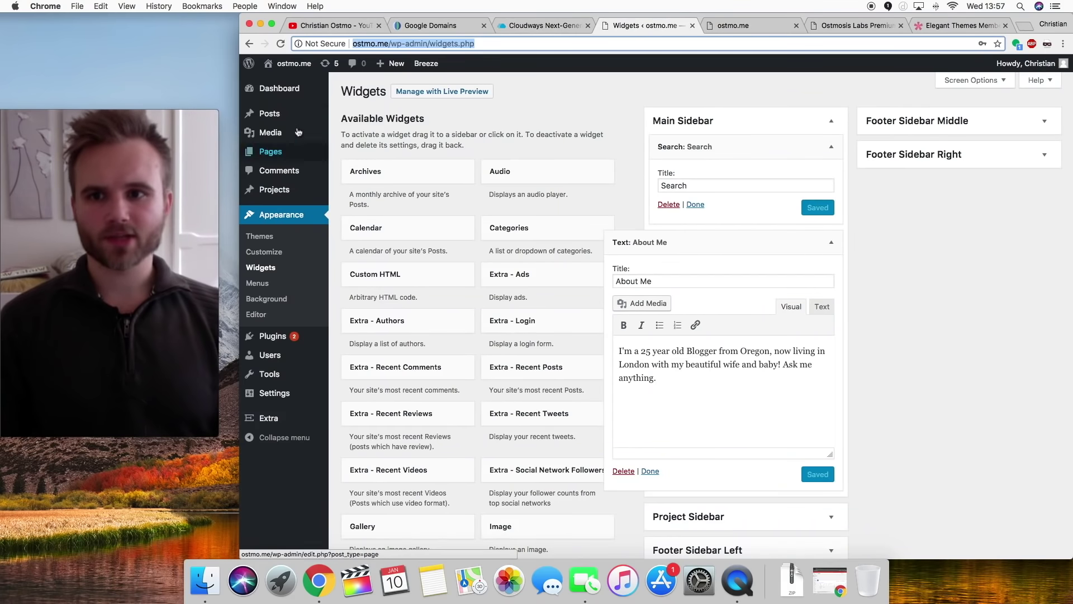
left_click(278, 117)
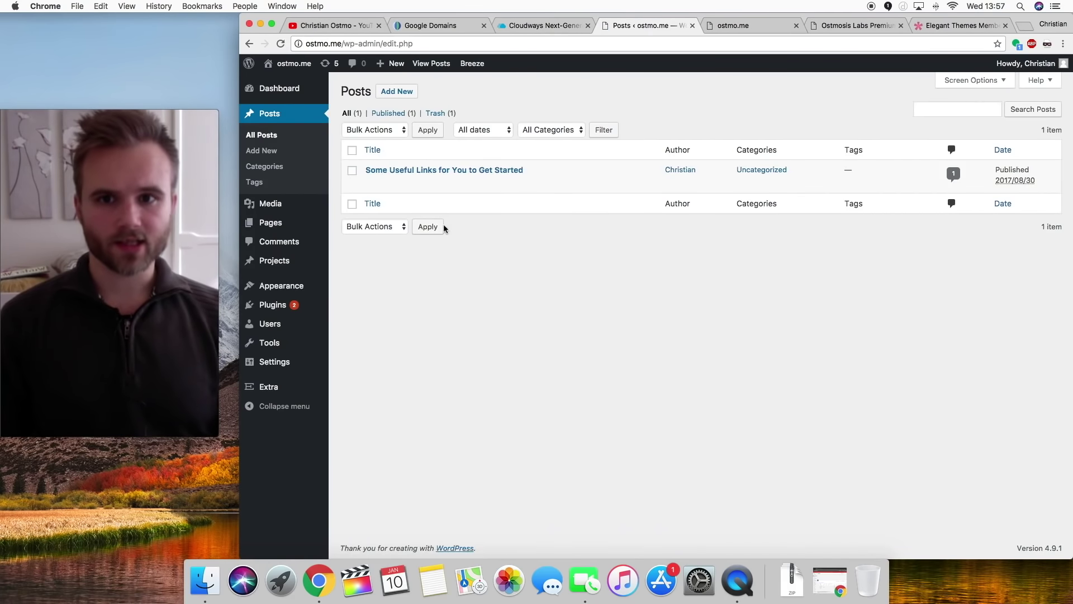
left_click(443, 184)
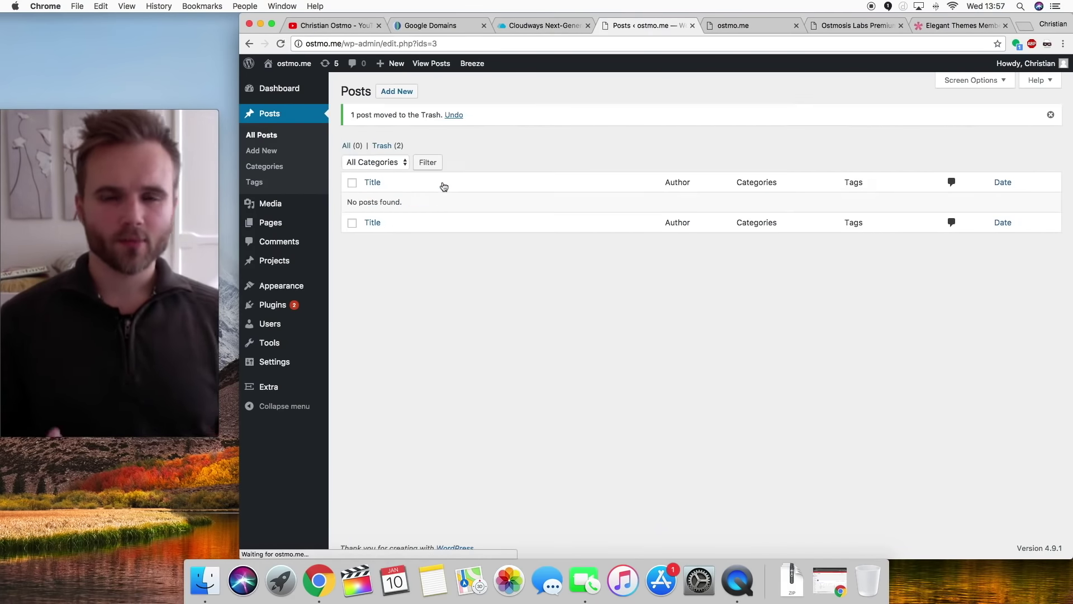
left_click(271, 223)
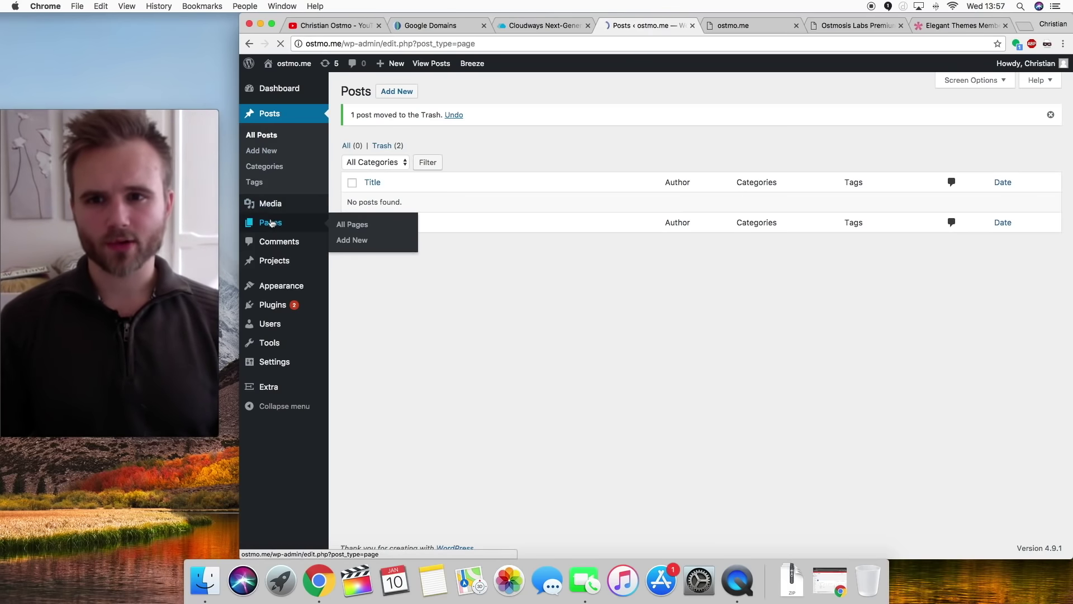
left_click(439, 184)
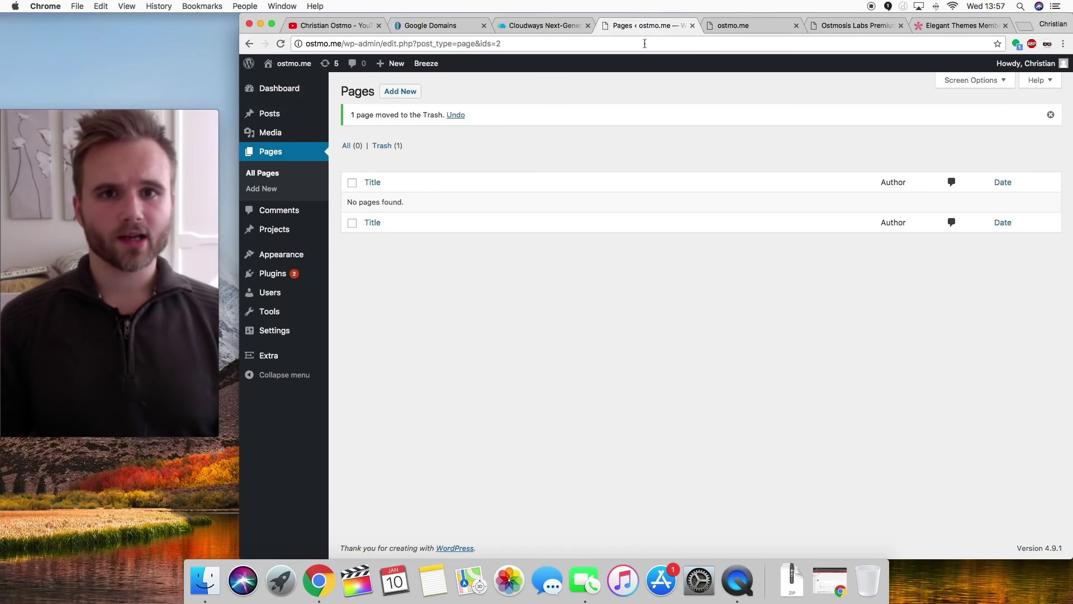
left_click(712, 22)
left_click(280, 47)
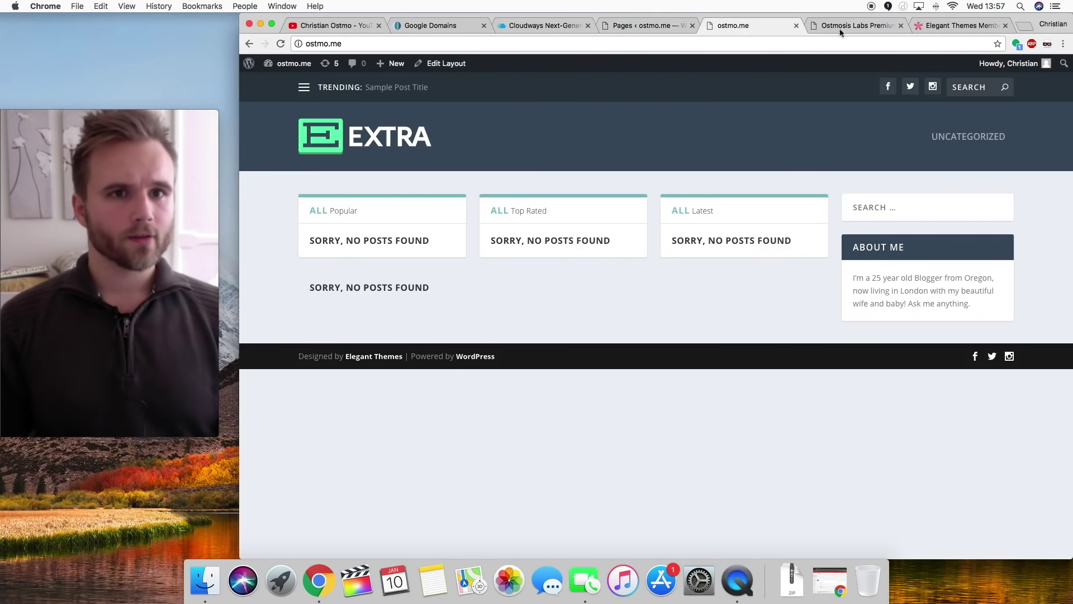
- Save the Ostmosis Labs logo from the ostmosislabs.com header to the computer as logo3.png
left_click(828, 27)
right_click(427, 77)
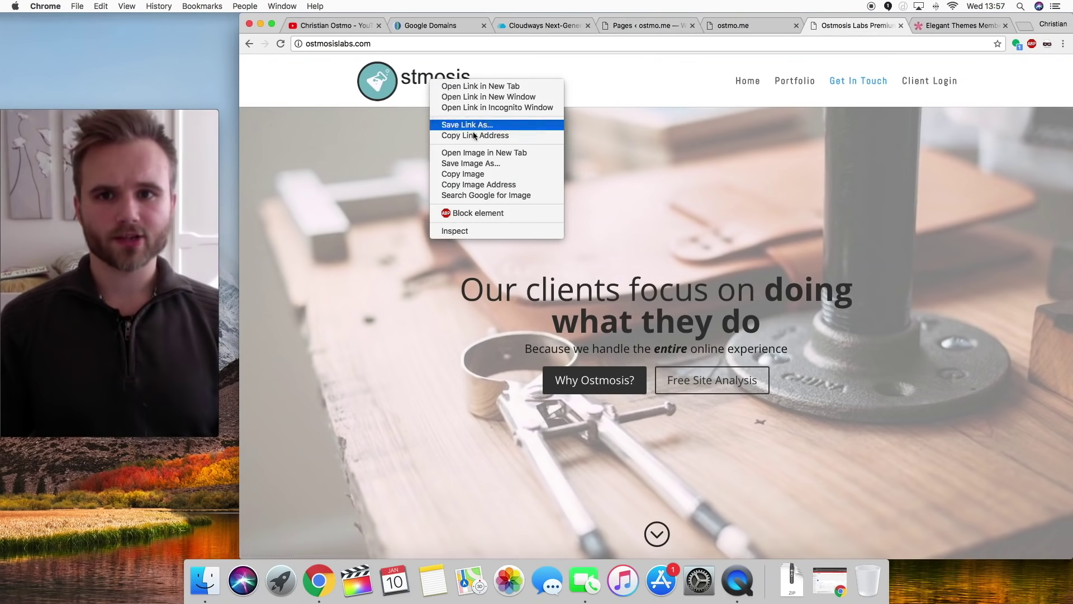
left_click(471, 163)
key("Return")
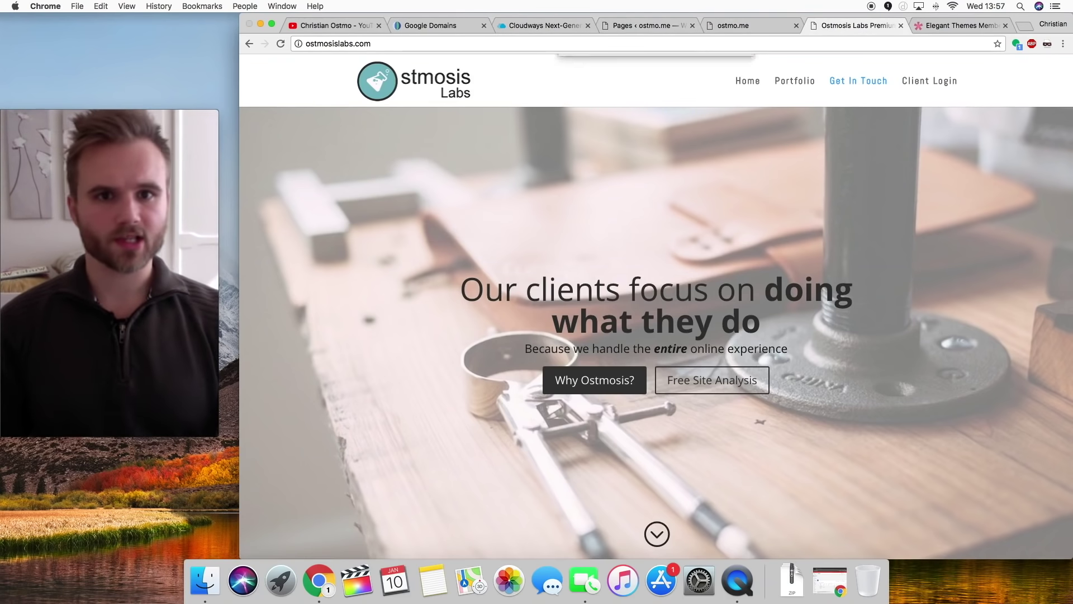
- Open Extra's Theme Options, upload logo3.png to the media library and select it as the site logo
left_click(713, 24)
left_click(649, 26)
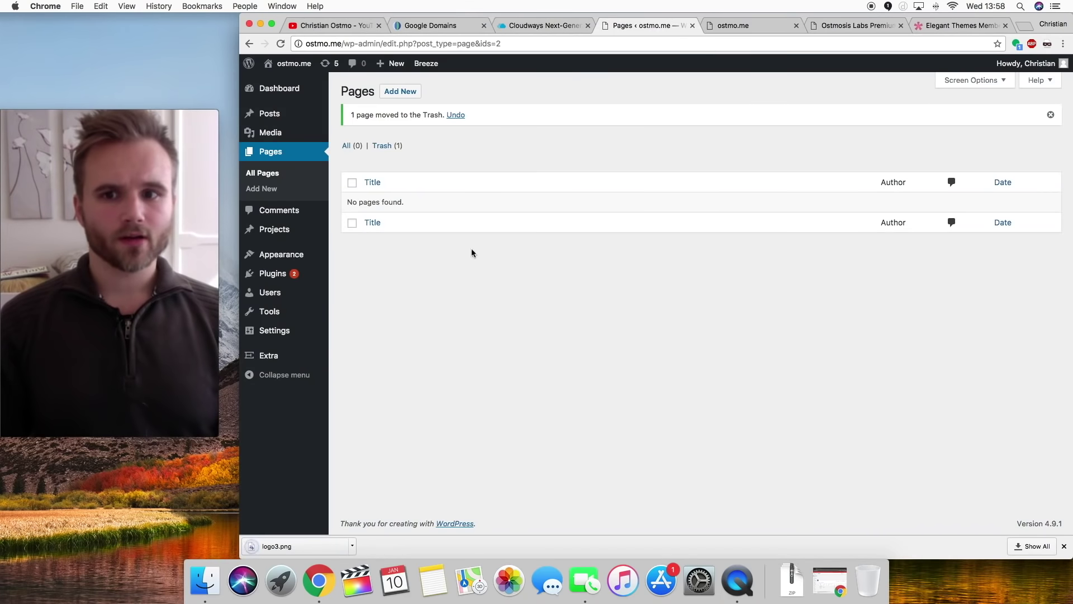
mouse_move(267, 358)
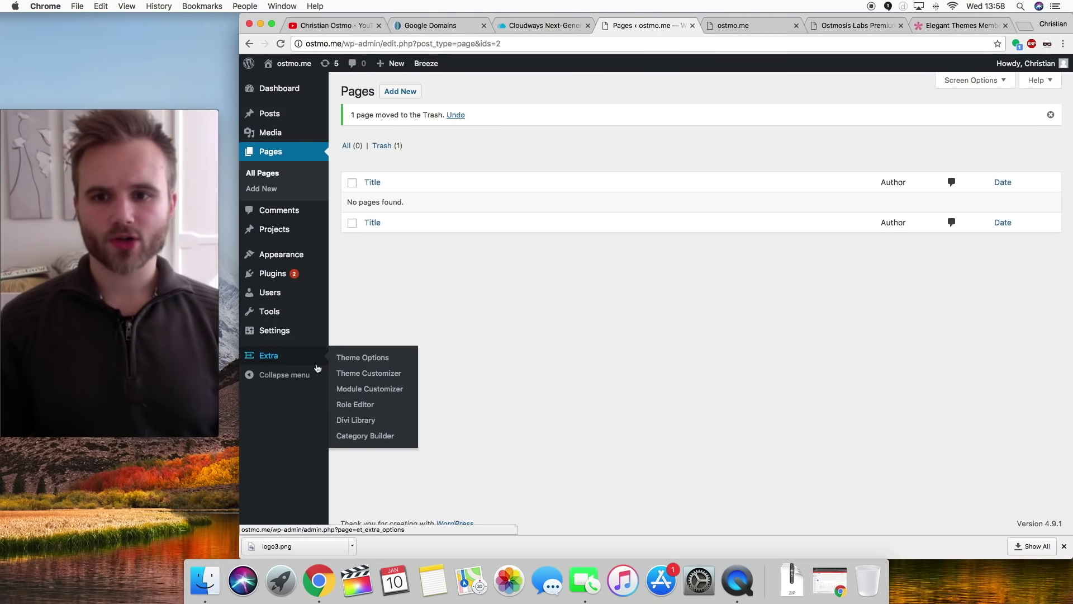
left_click(361, 358)
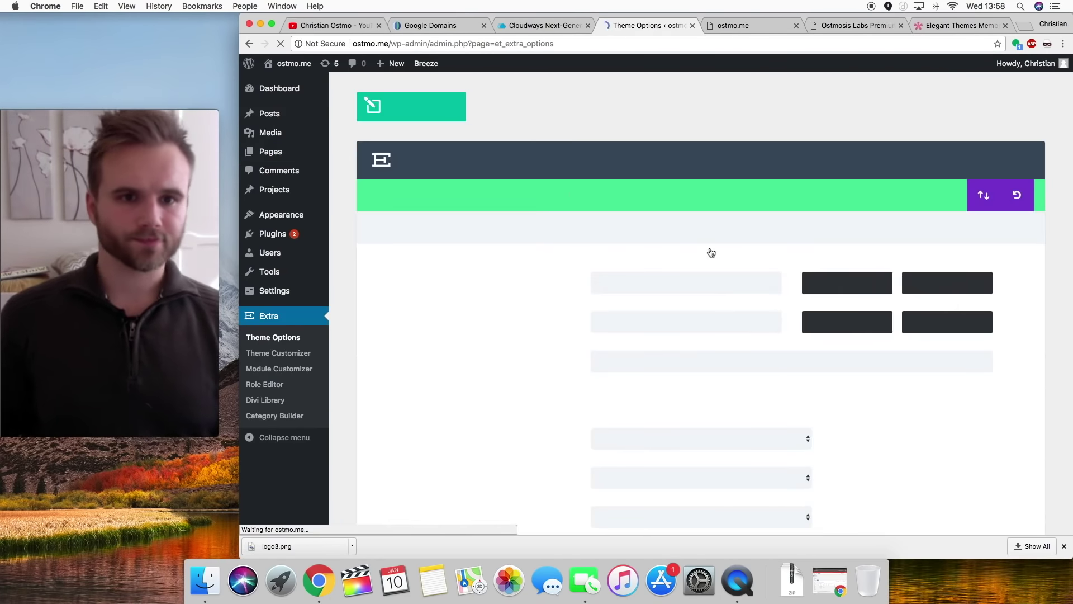
left_click(885, 280)
left_click_drag(289, 554, 383, 395)
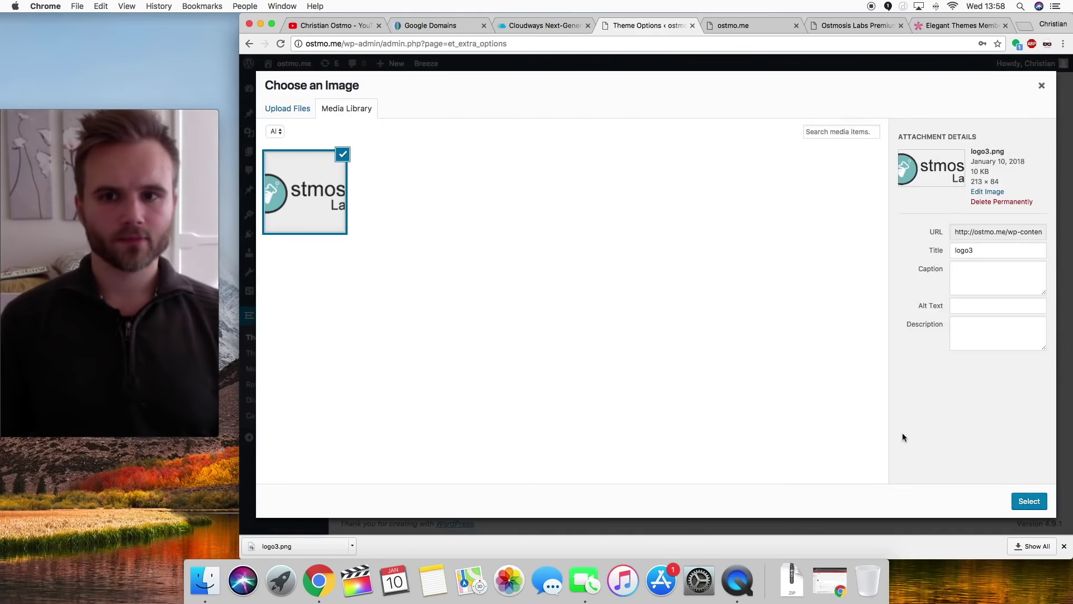
left_click(1029, 501)
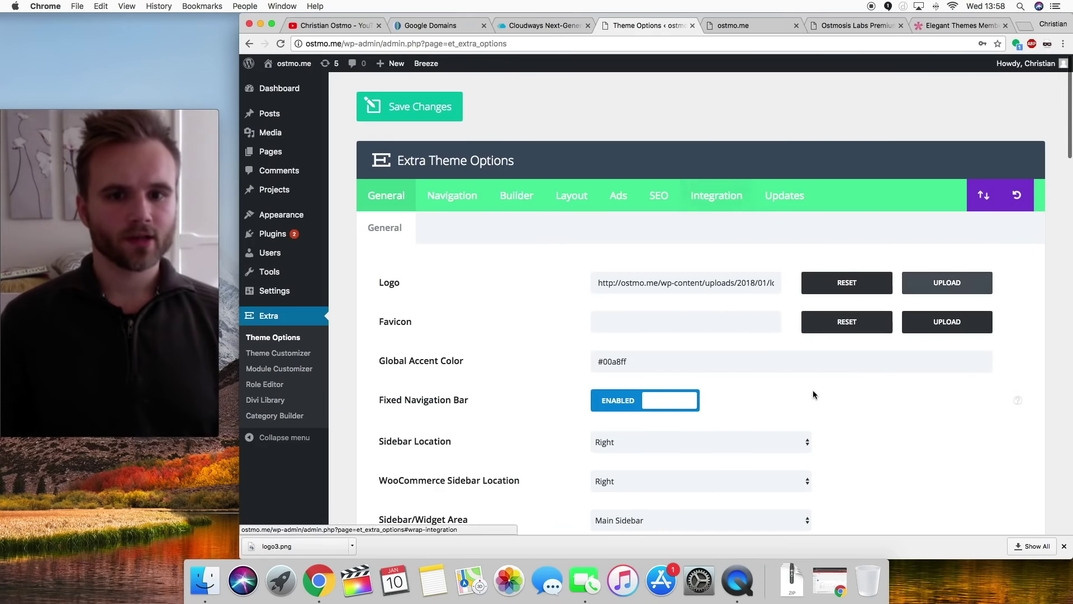
scroll(812, 391, "down", 15)
- Load seethejourney.com/wp-admin/ in the browser tab that holds the Elegant Themes members area
left_click(752, 25)
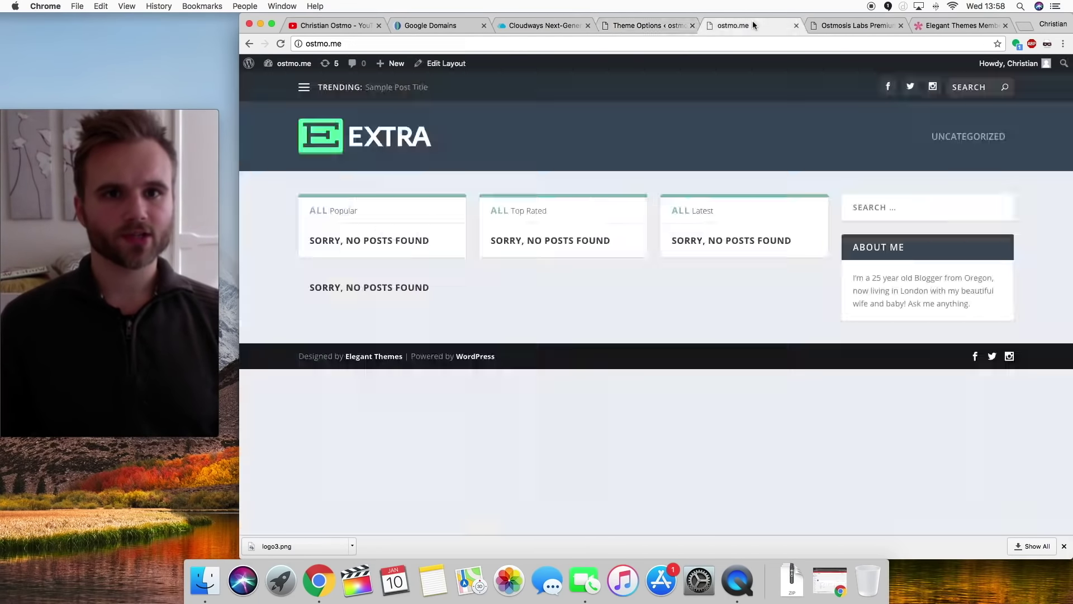
left_click(856, 25)
left_click(559, 44)
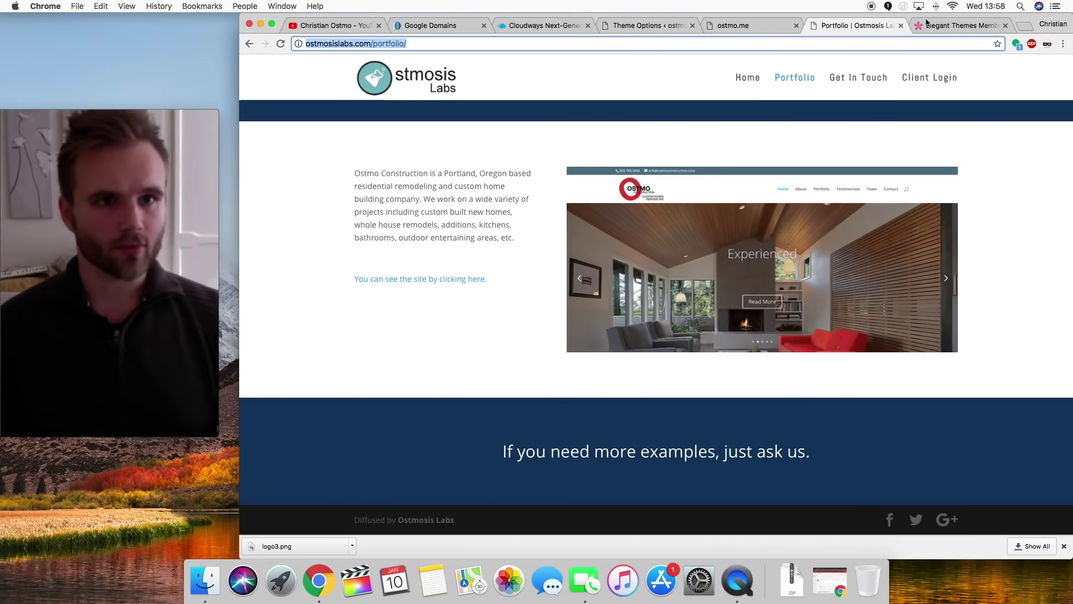
left_click(950, 25)
left_click(879, 39)
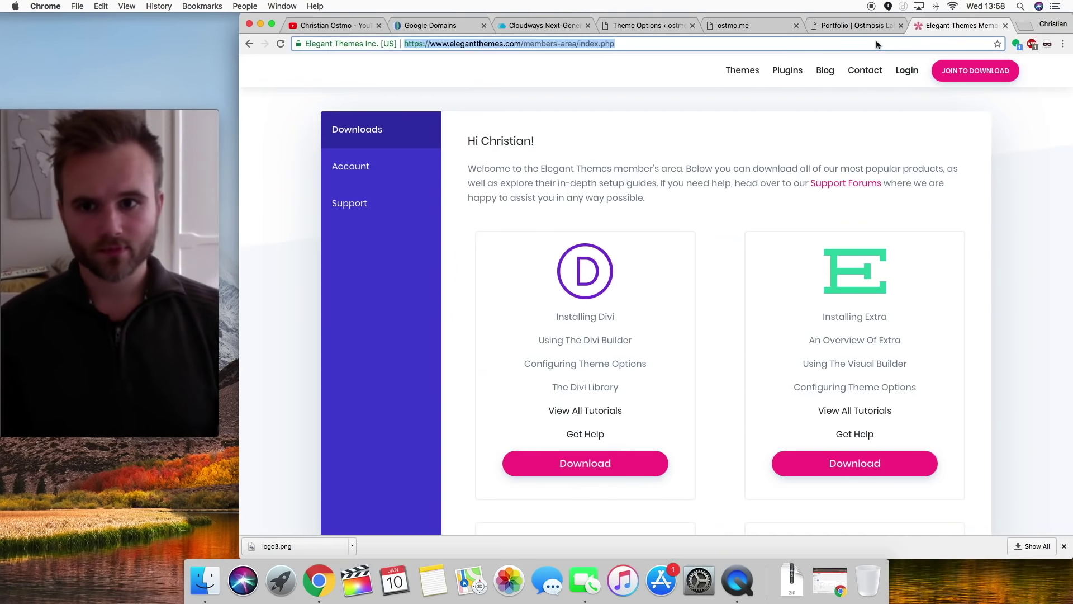
type("seethejourney.com/wp-admin/")
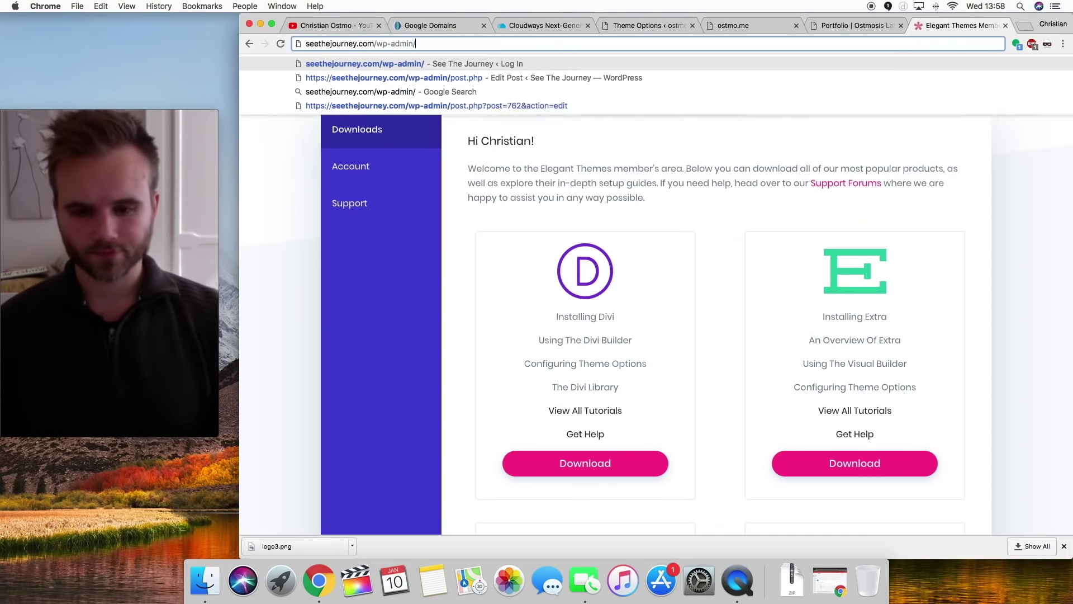
key("Return")
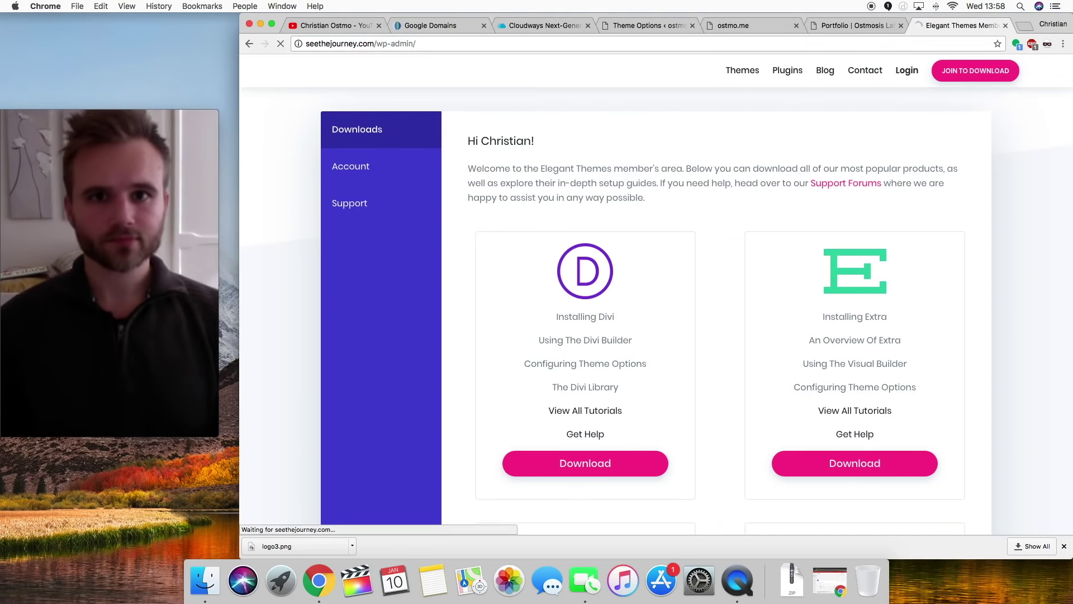
- Start adding a new page in the ostmo.me WordPress admin
left_click(745, 21)
left_click(655, 27)
scroll(515, 173, "up", 15)
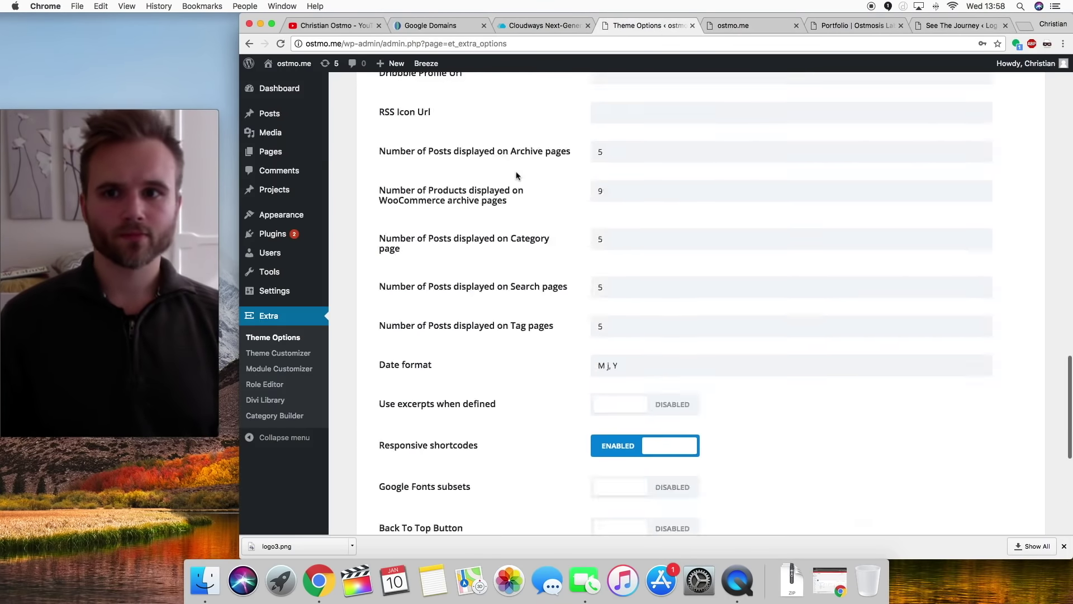
mouse_move(304, 160)
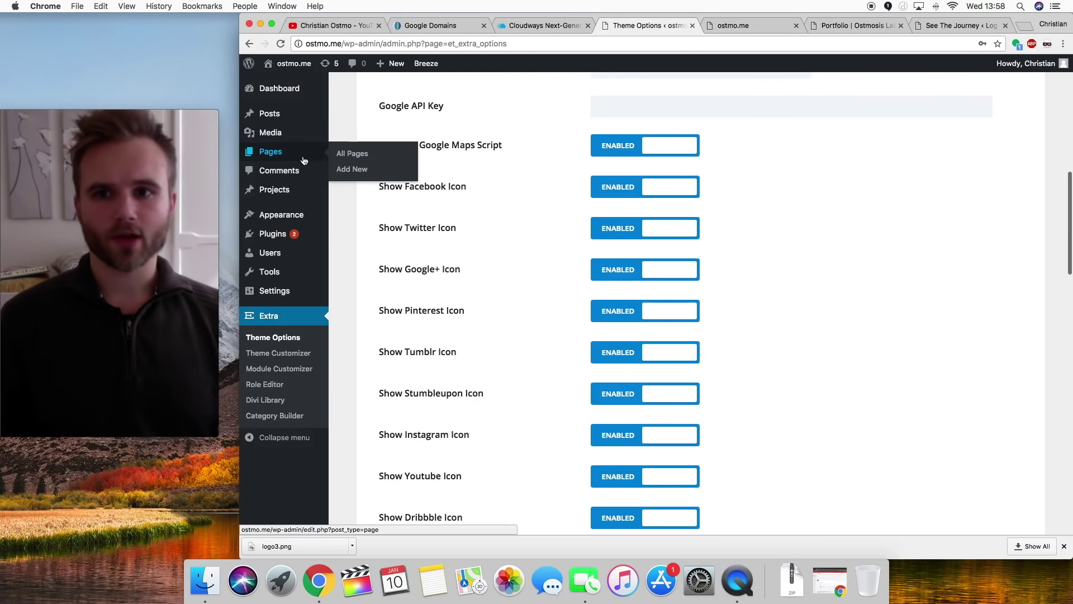
left_click(362, 169)
- Reload the ostmo.me front page to check its header logo, and dismiss the browser's downloads bar
left_click(942, 25)
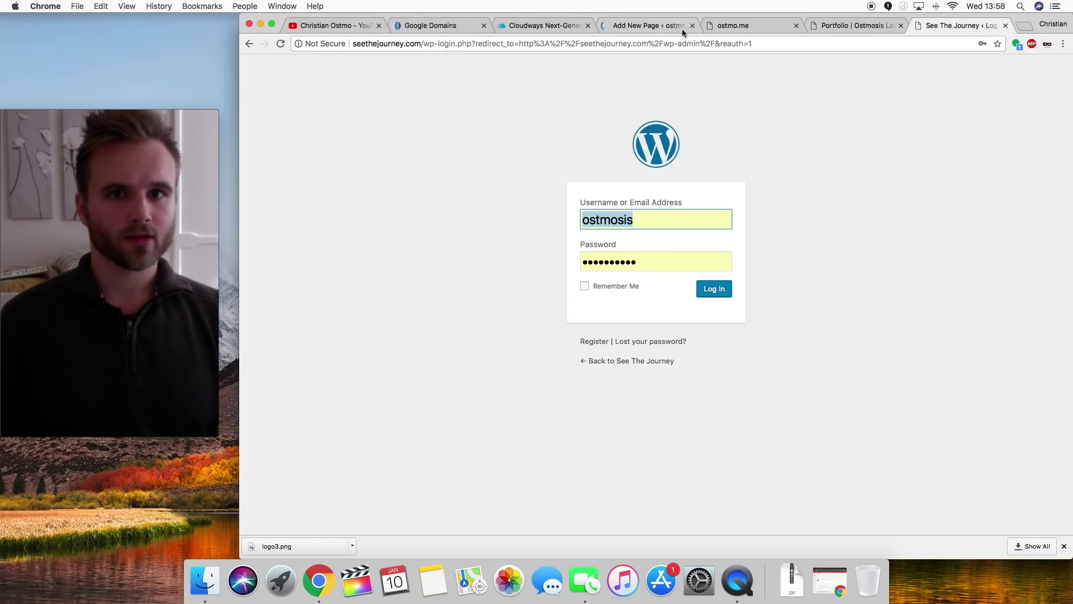
left_click(668, 25)
left_click(738, 25)
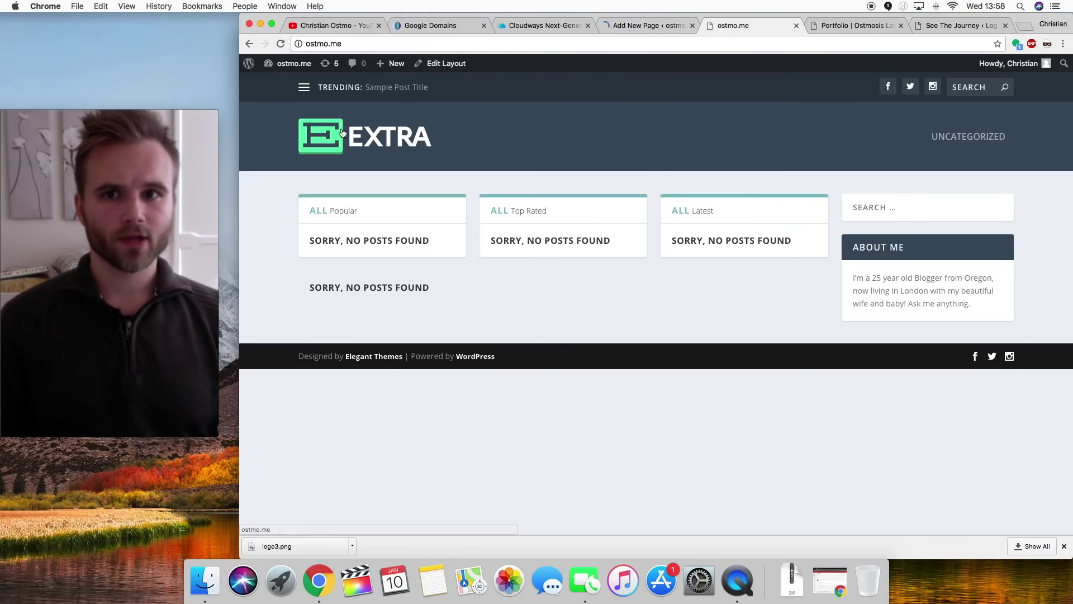
left_click(282, 45)
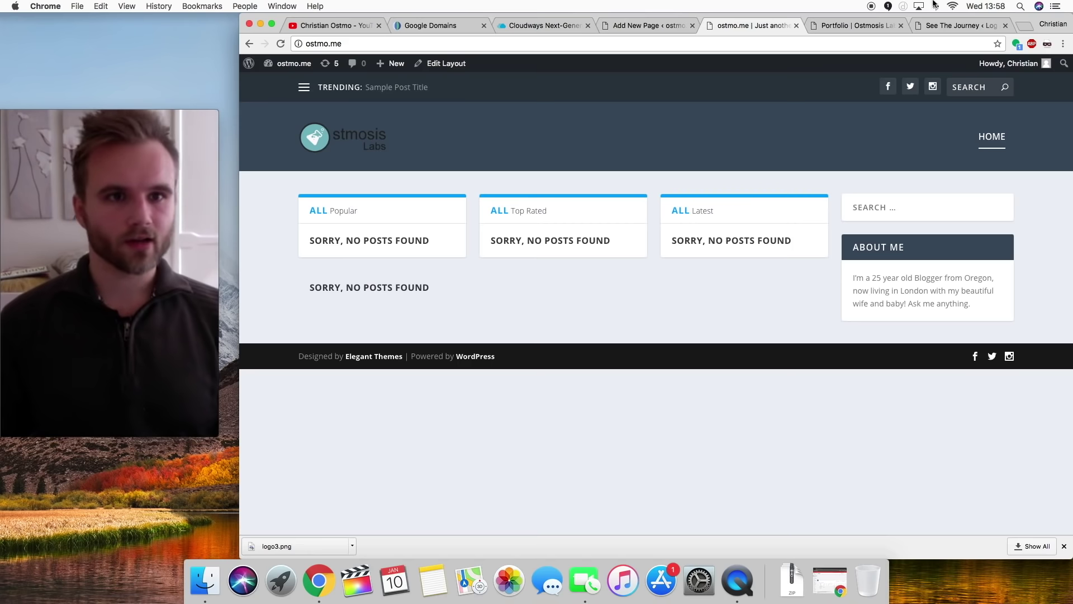
left_click(1064, 547)
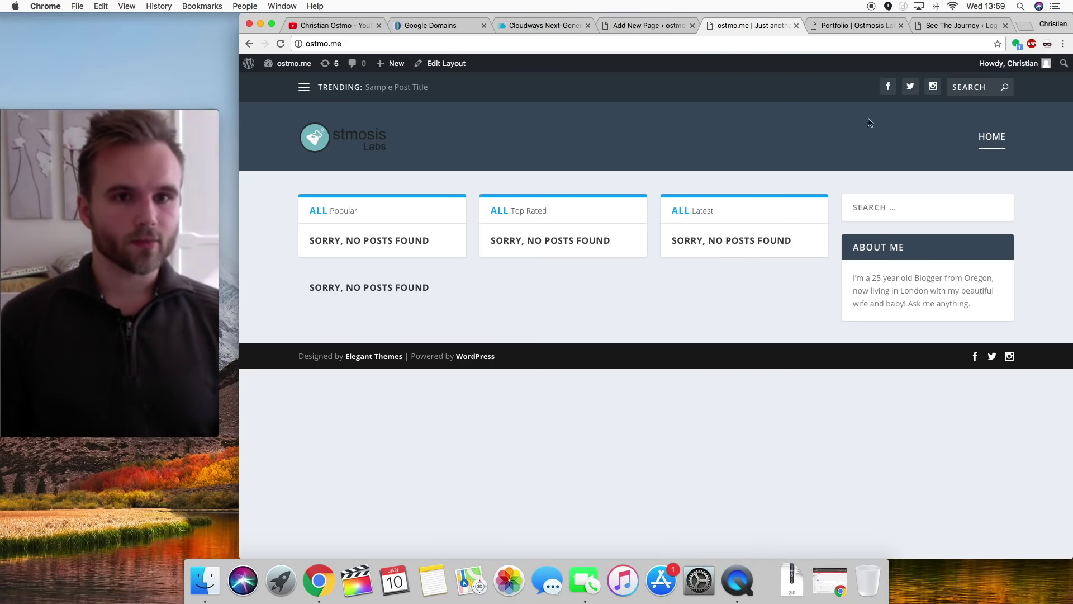
left_click(844, 26)
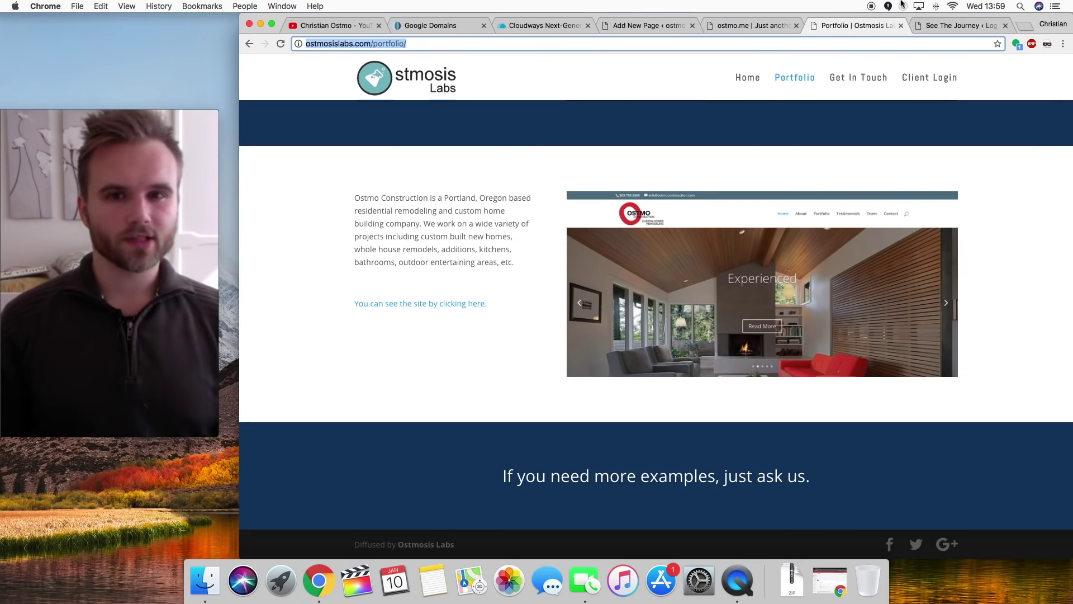
left_click(957, 26)
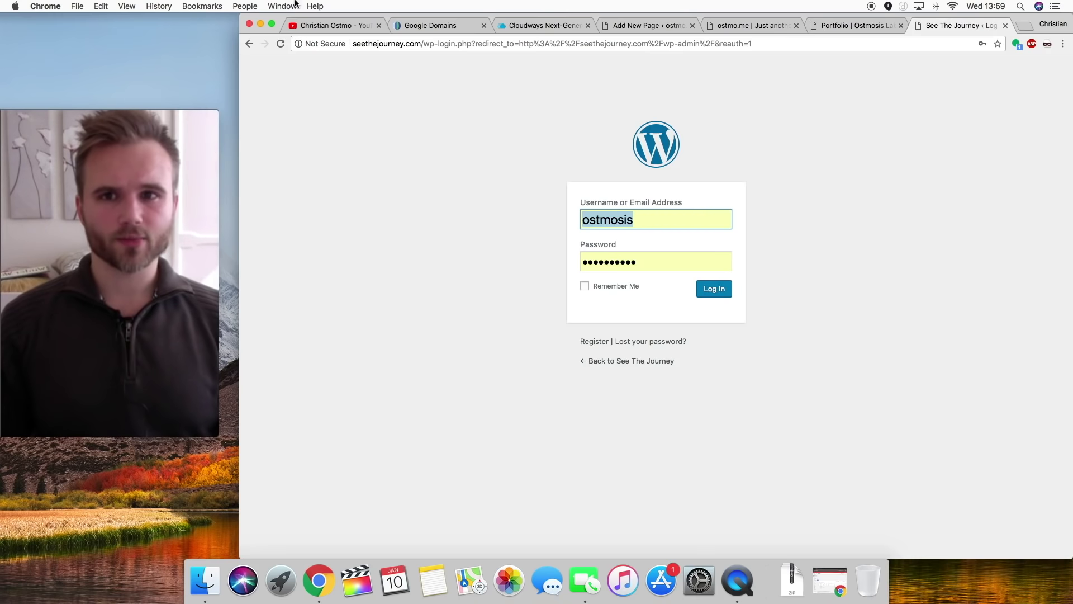
left_click(355, 44)
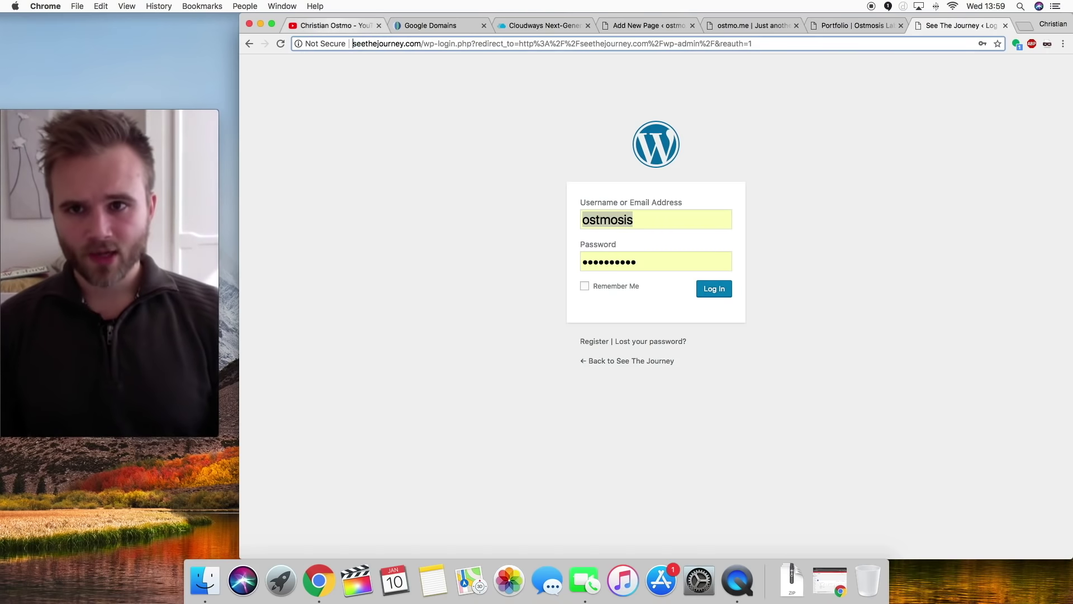
type("htps")
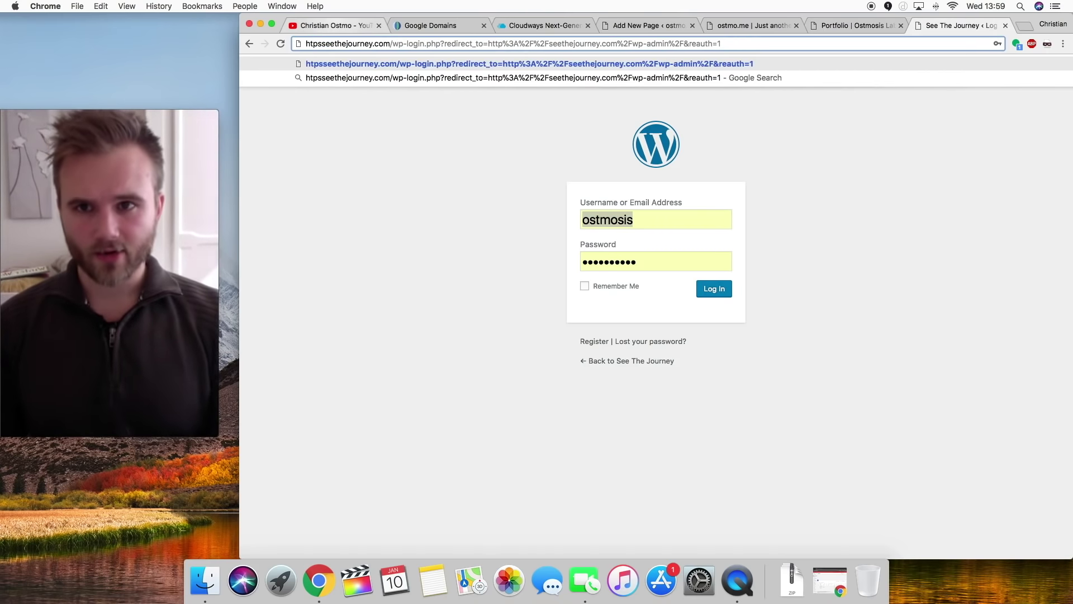
key("BackSpace")
key("BackSpace")
type("tp")
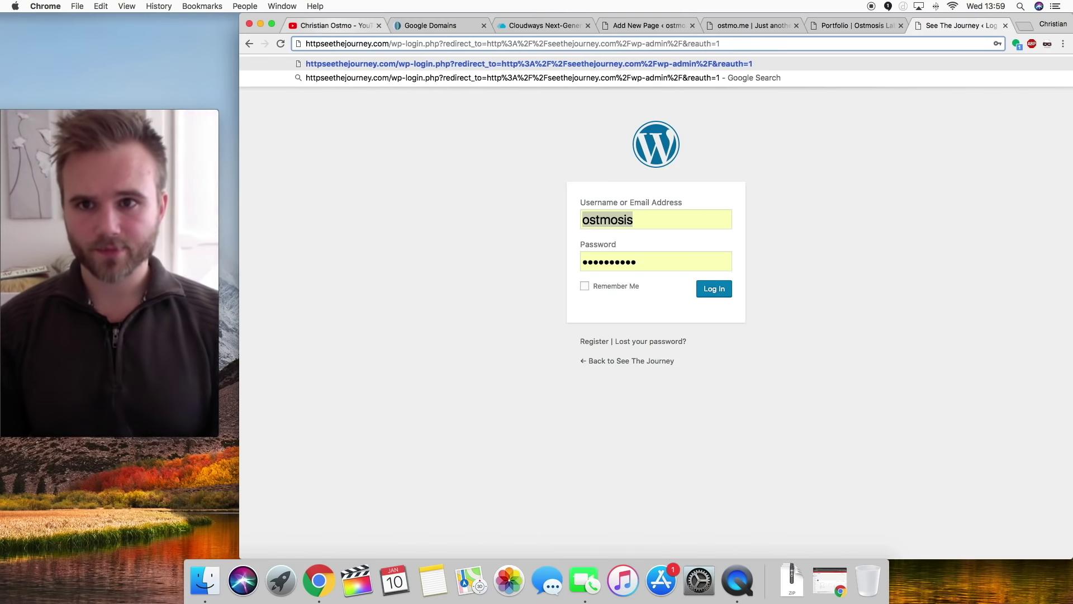
type("s://")
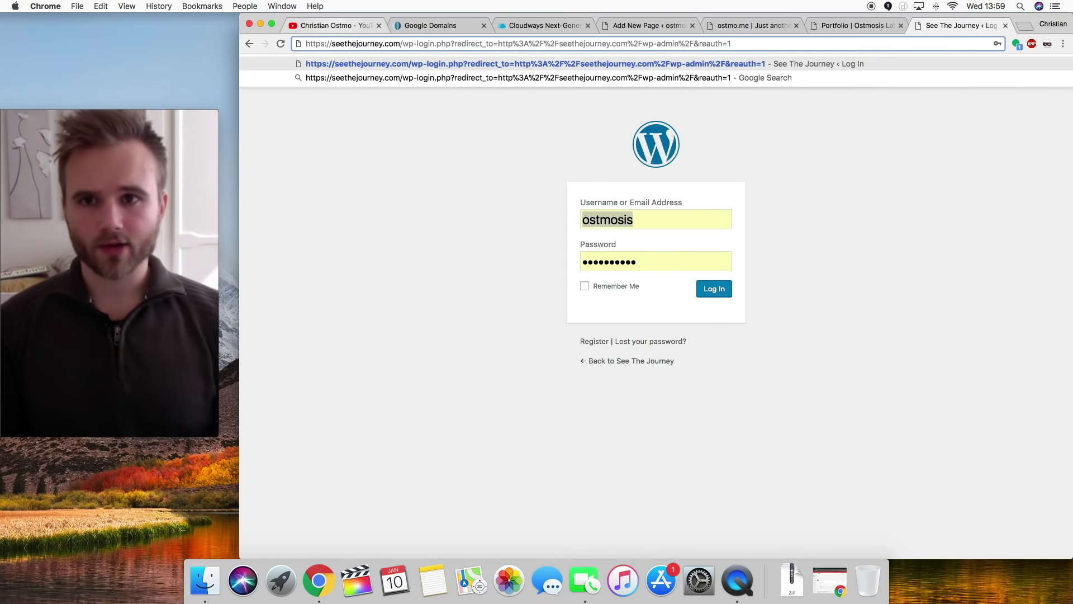
key("Return")
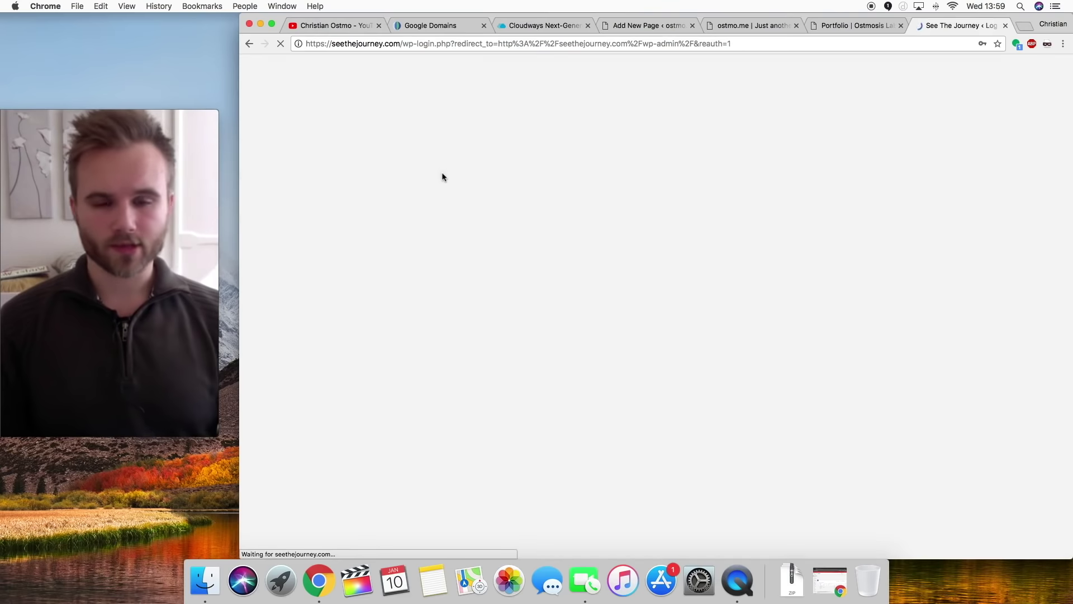
left_click(714, 289)
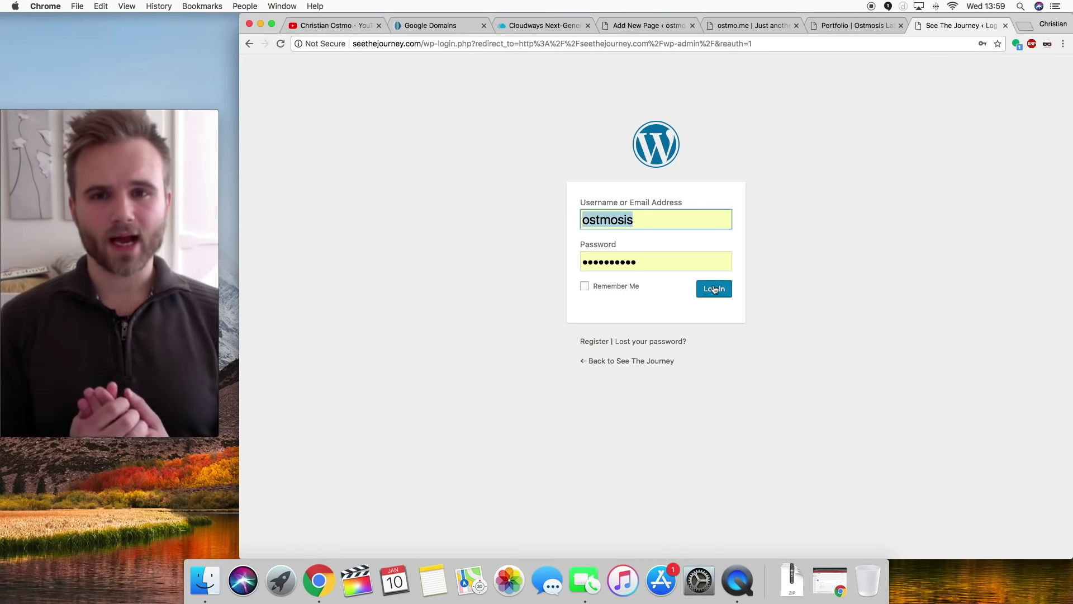
left_click(721, 290)
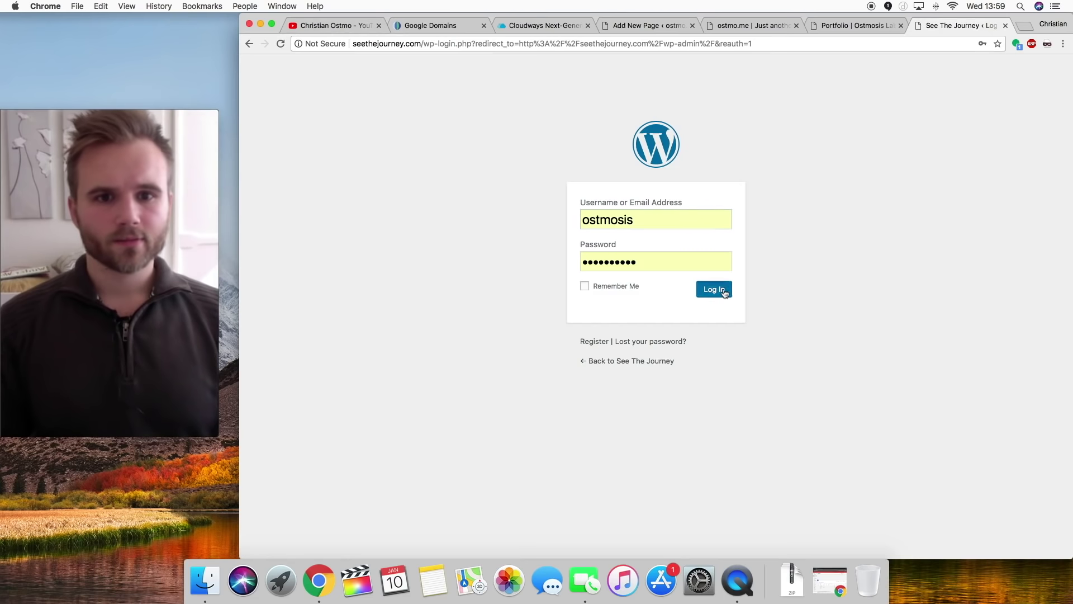
left_click(412, 43)
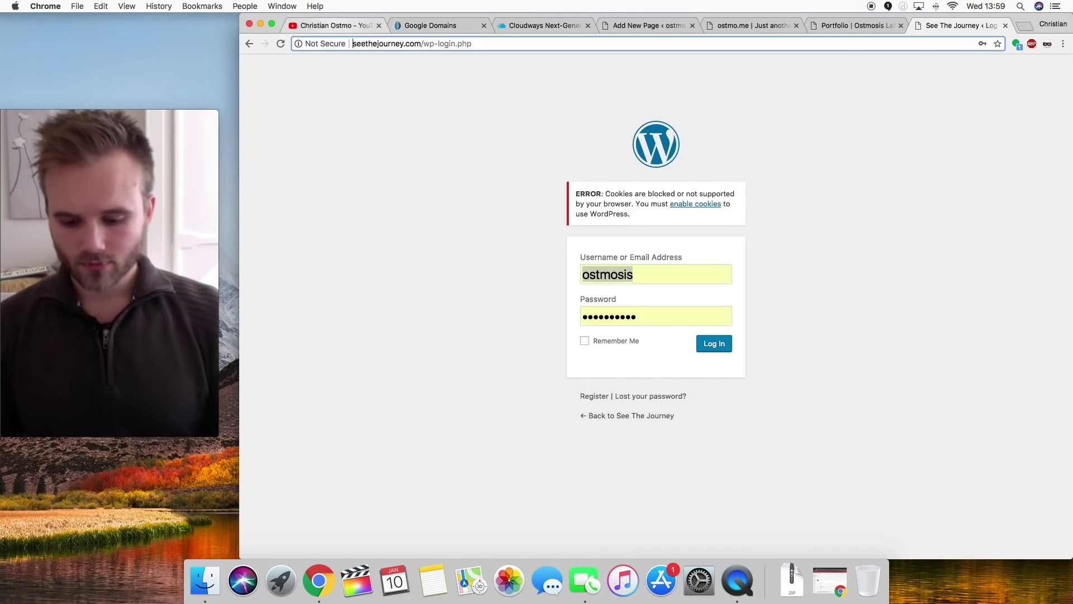
key("Left")
type("https://")
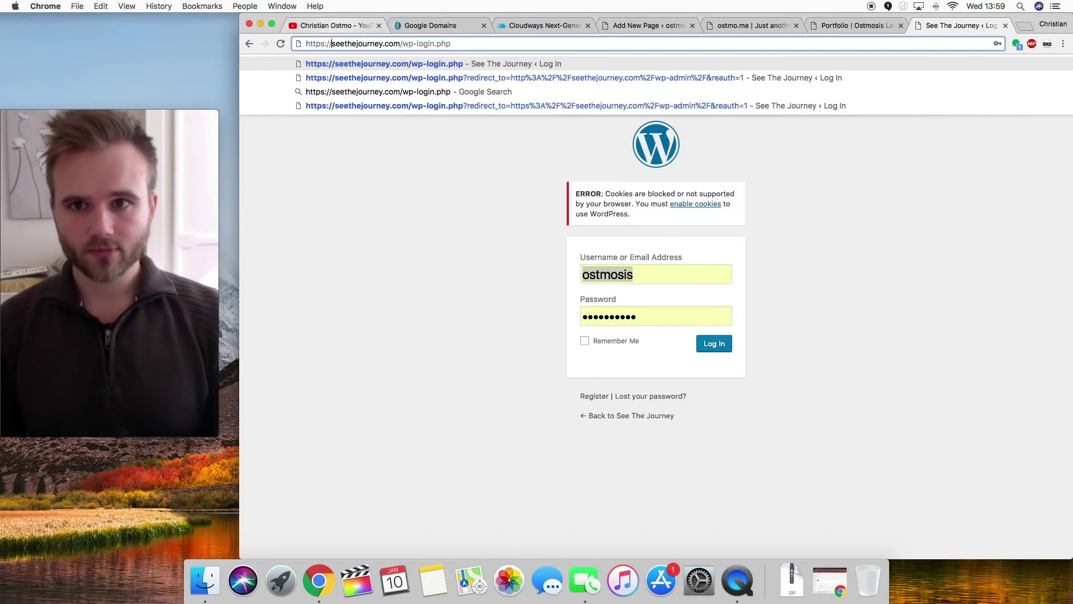
key("Return")
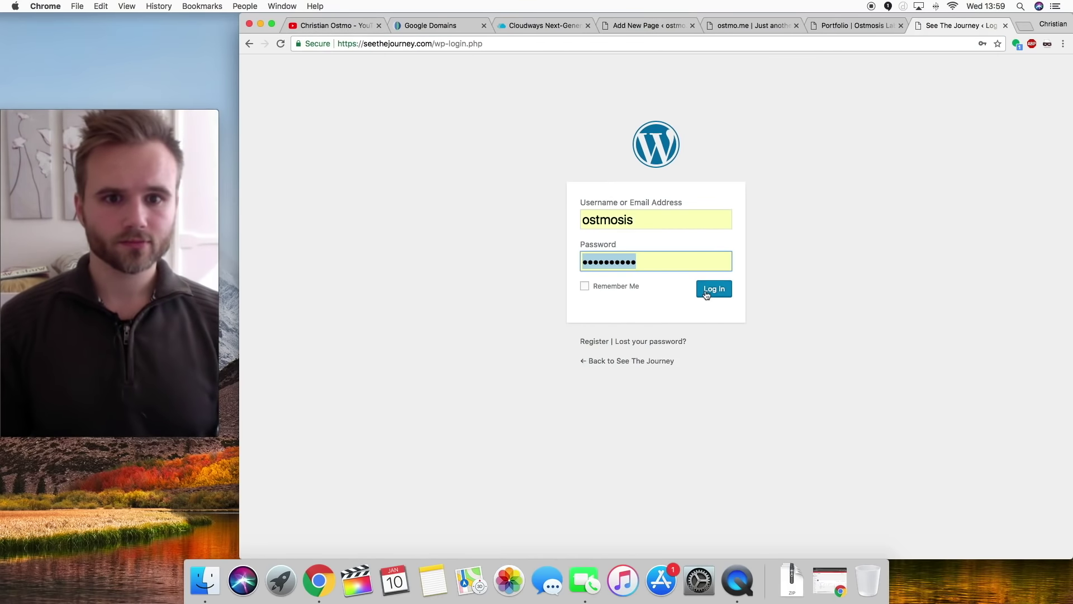
left_click(707, 290)
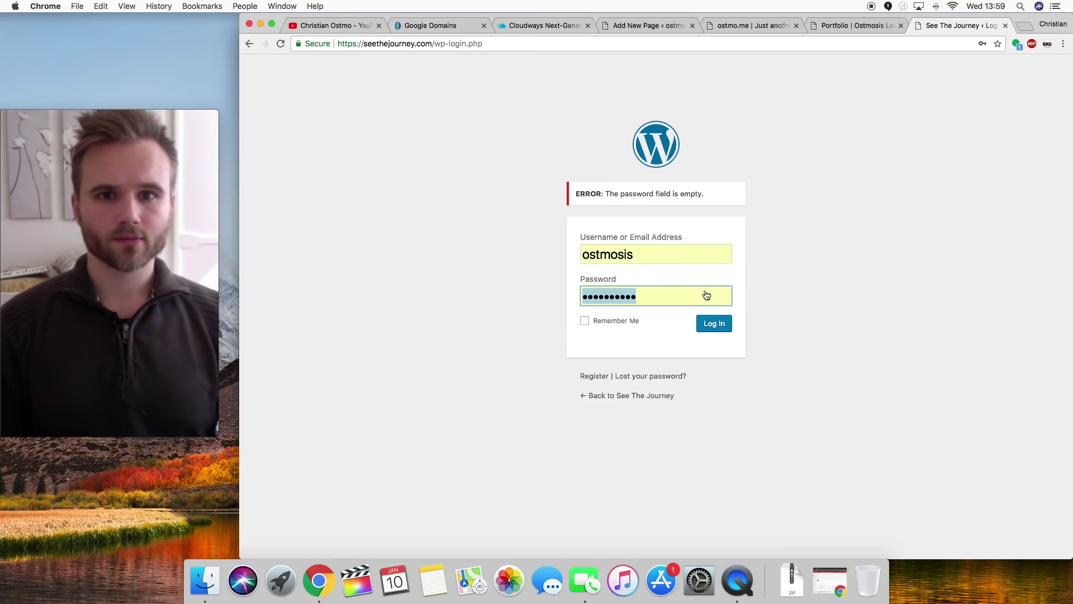
type("p")
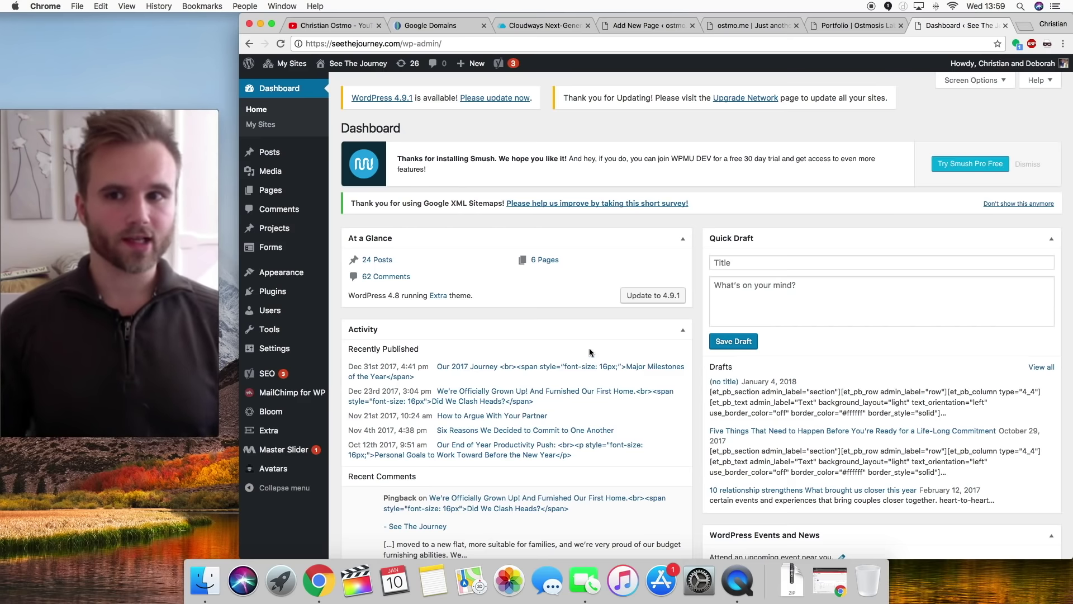
- Open the "Our 2017 Journey" post for editing on seethejourney.com and select all the content of its text module
mouse_move(287, 154)
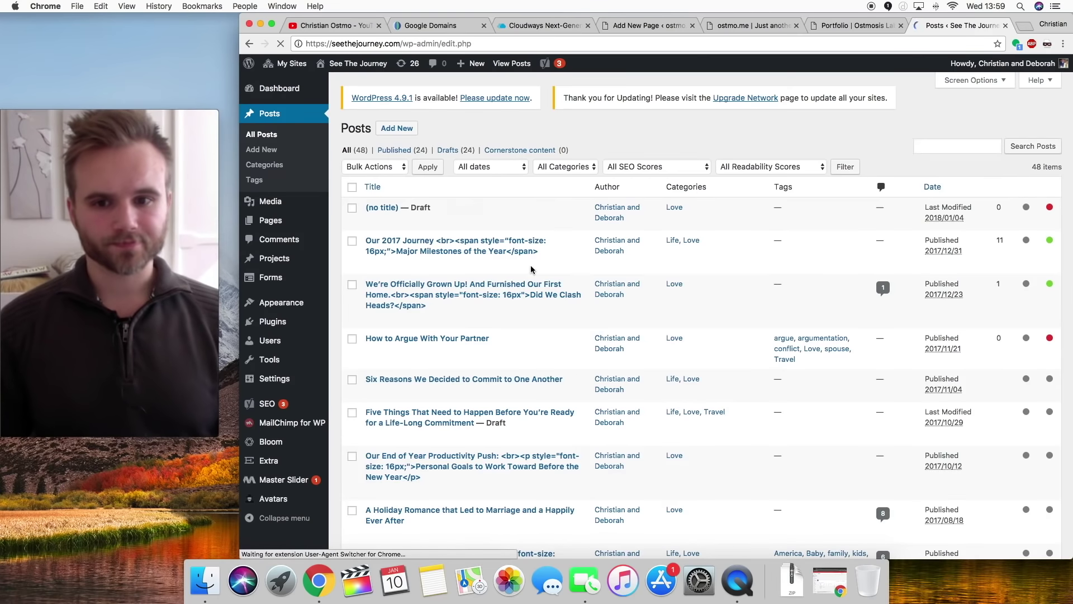
left_click(528, 308)
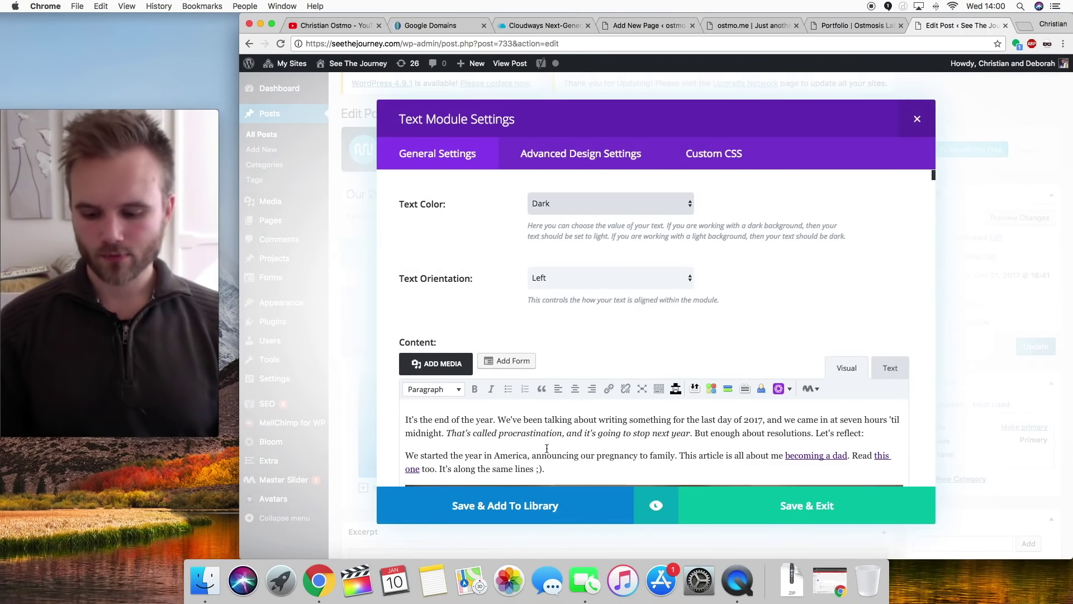
key("super+a")
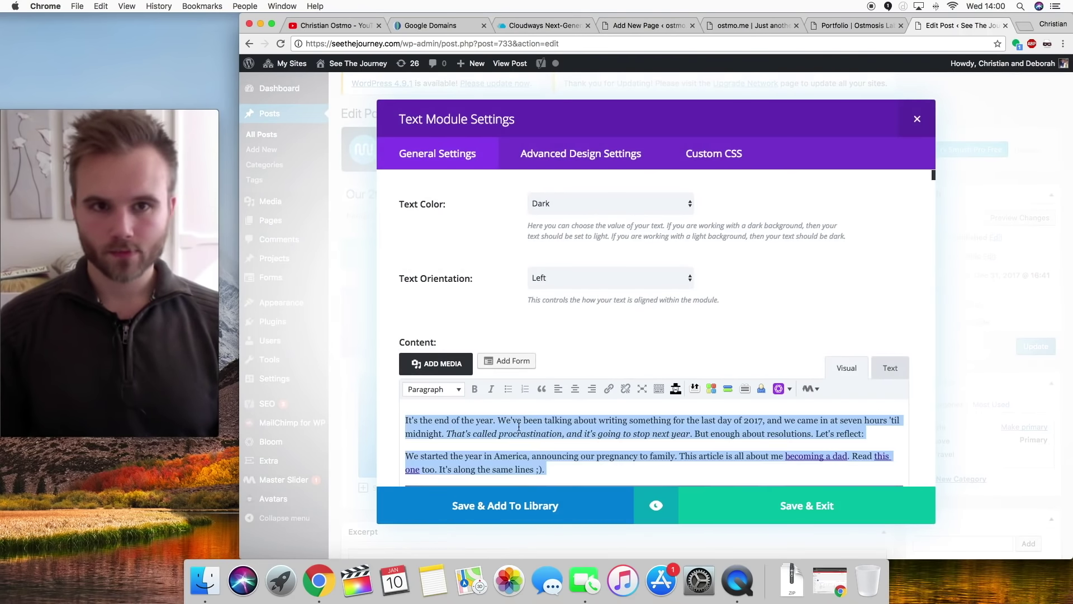
- Title the new ostmo.me page "About Me" and switch it to the Divi Builder
left_click(816, 25)
left_click(756, 25)
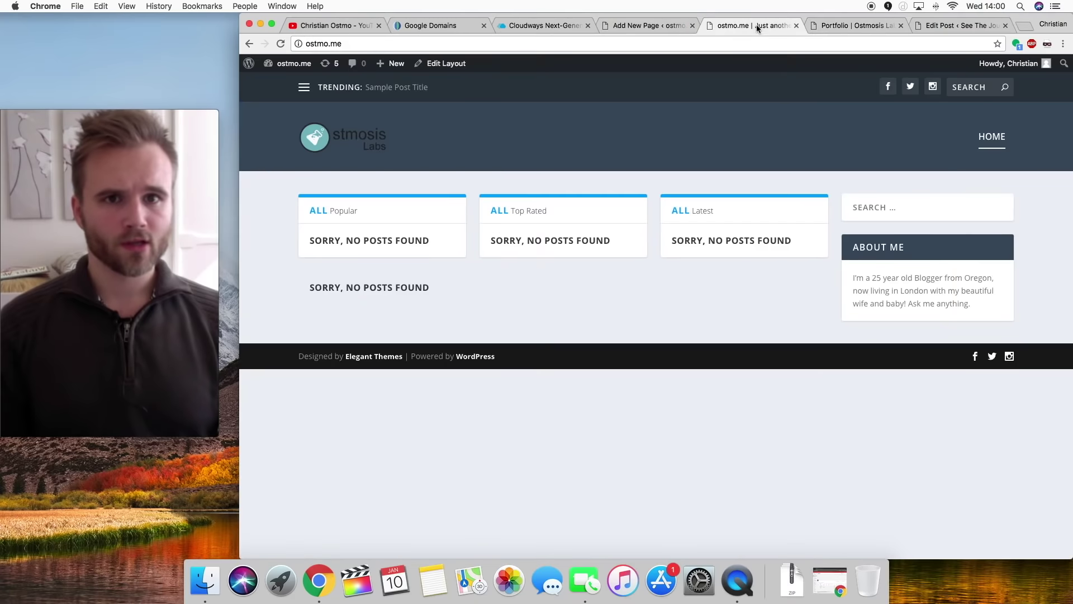
left_click(625, 24)
left_click(416, 115)
type("About Me")
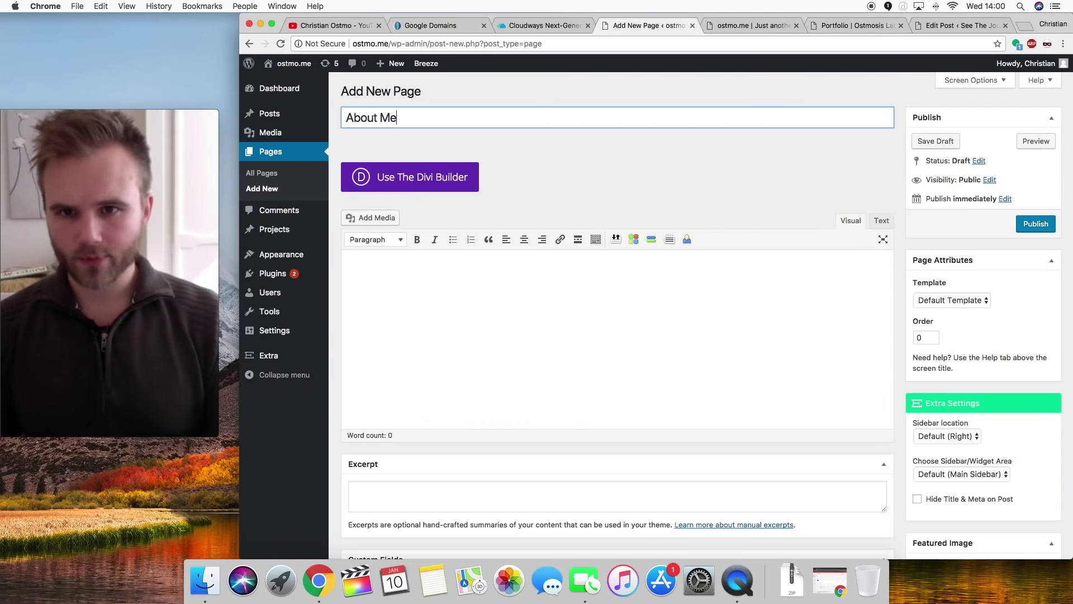
left_click(411, 174)
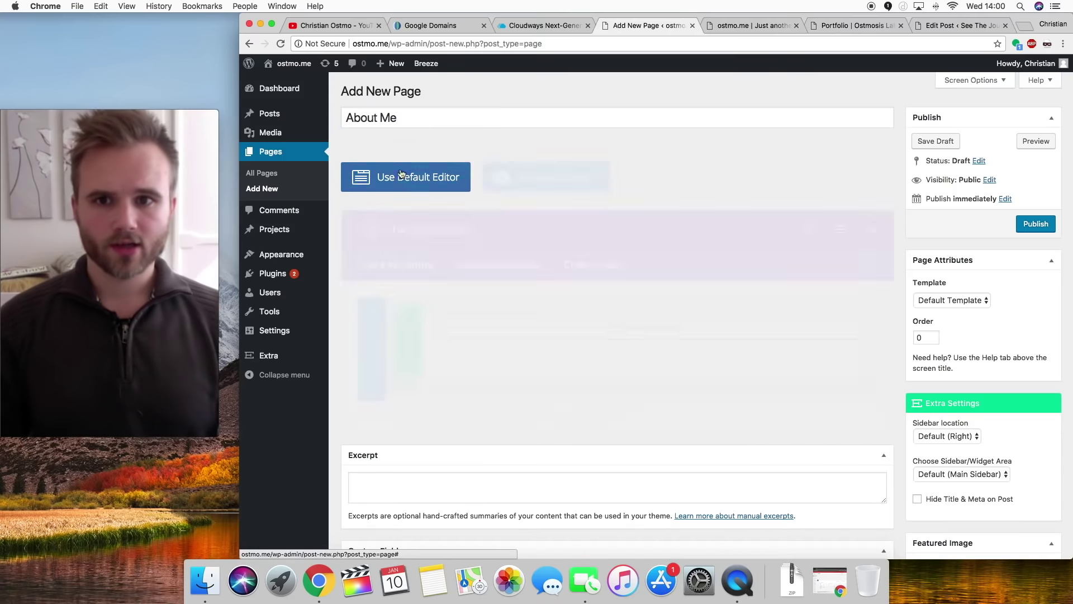
- Insert a single full-width column in the About Me page's row and add a Text module to it
left_click(458, 328)
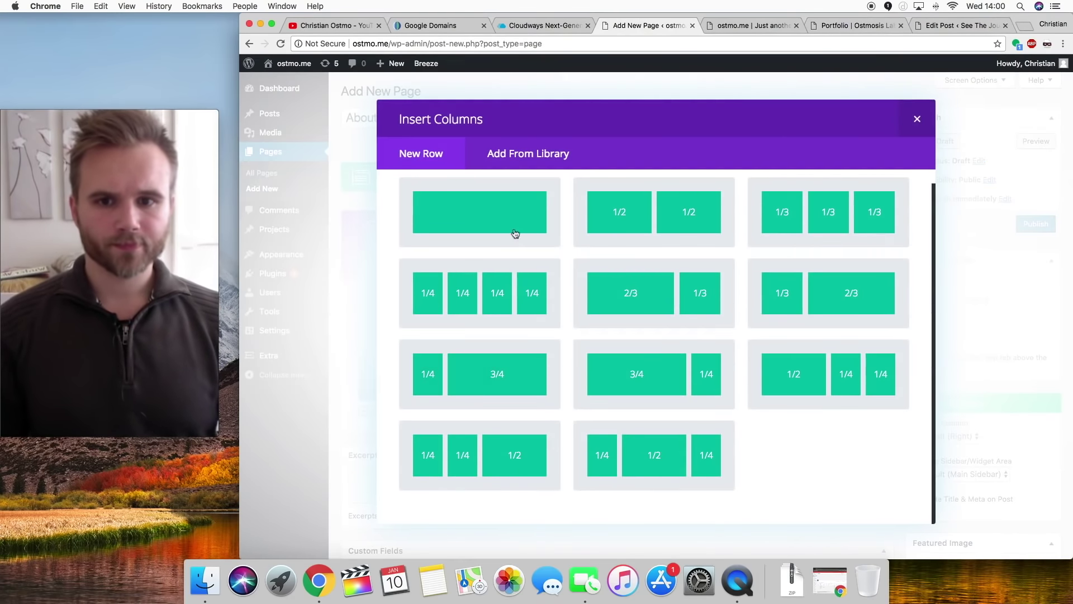
left_click(513, 211)
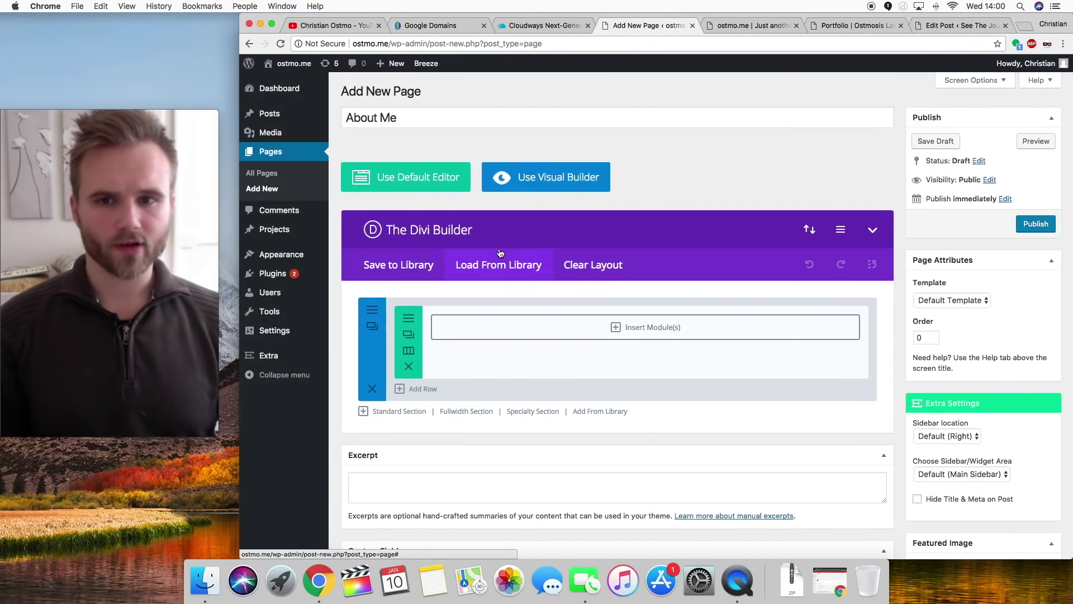
left_click(512, 327)
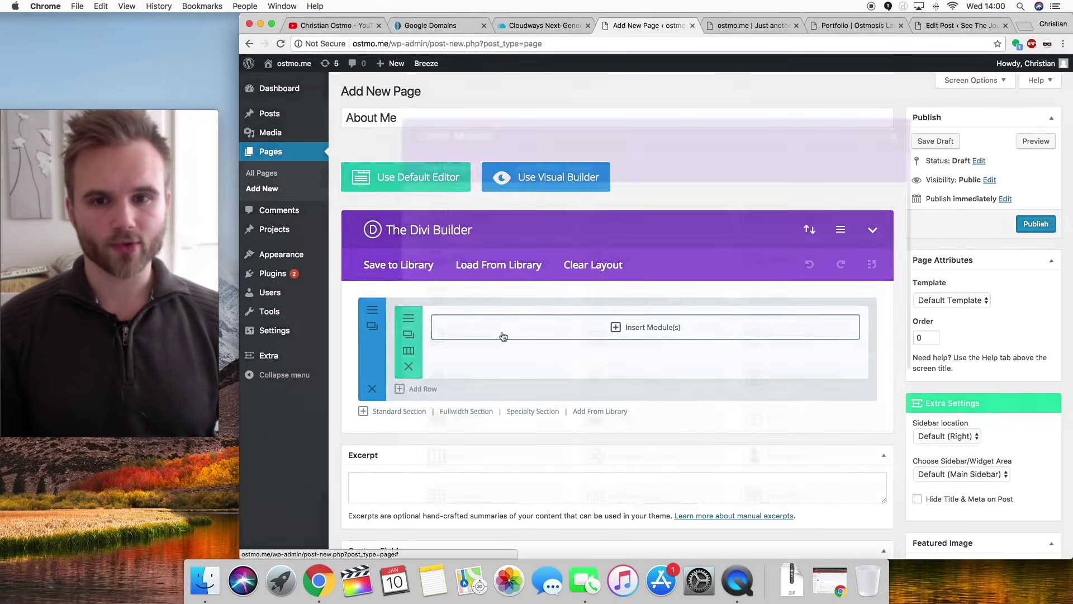
scroll(443, 379, "down", 5)
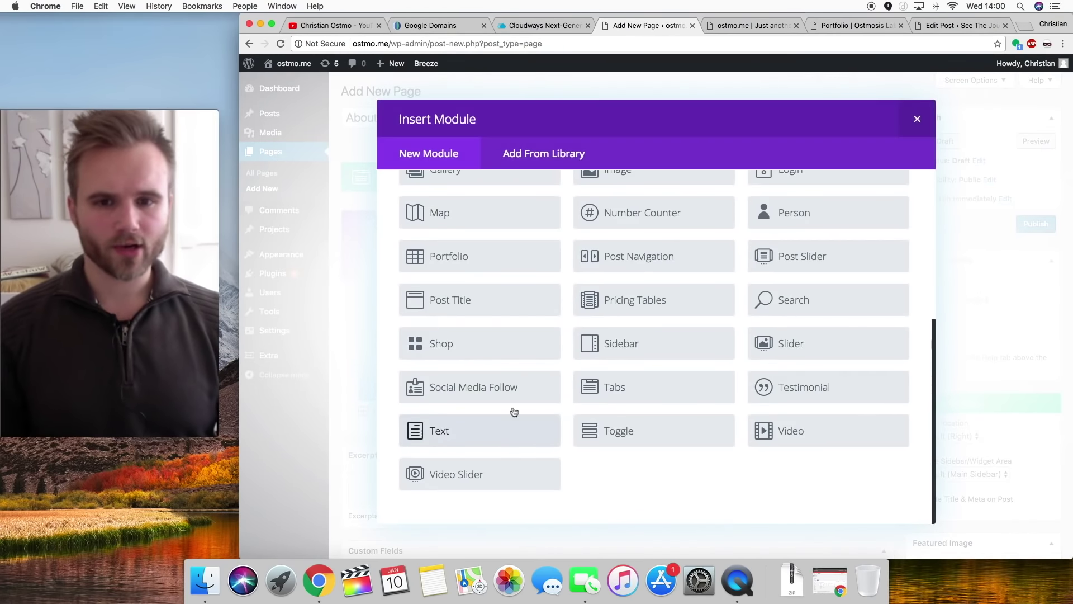
left_click(545, 431)
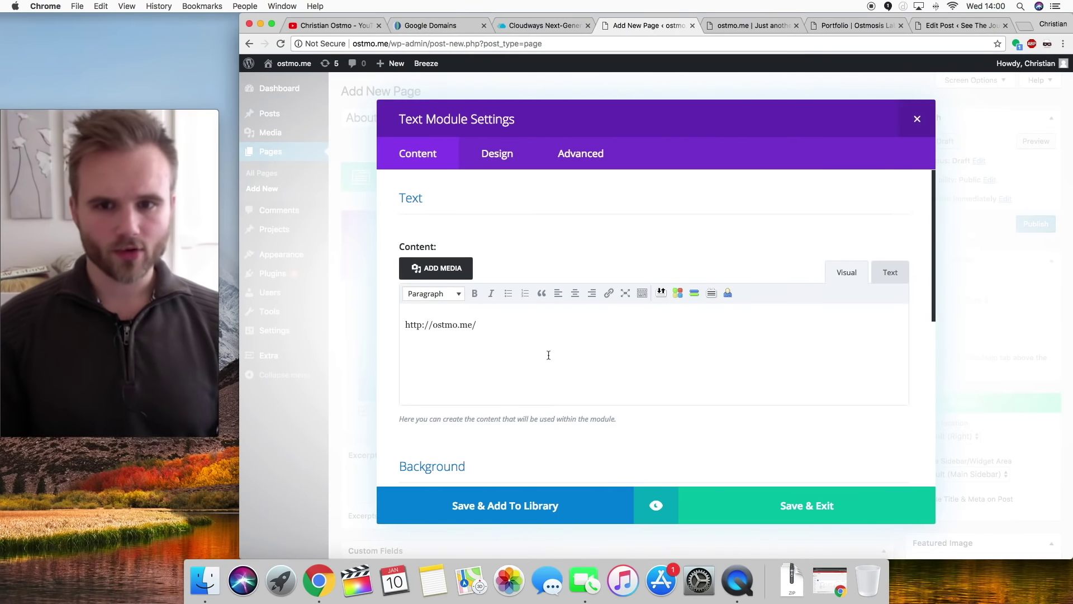
- Undo the pasted URL in the About Me page's text module and fill it with the content copied from the "Our 2017 Journey" post
key("super+z")
left_click(786, 26)
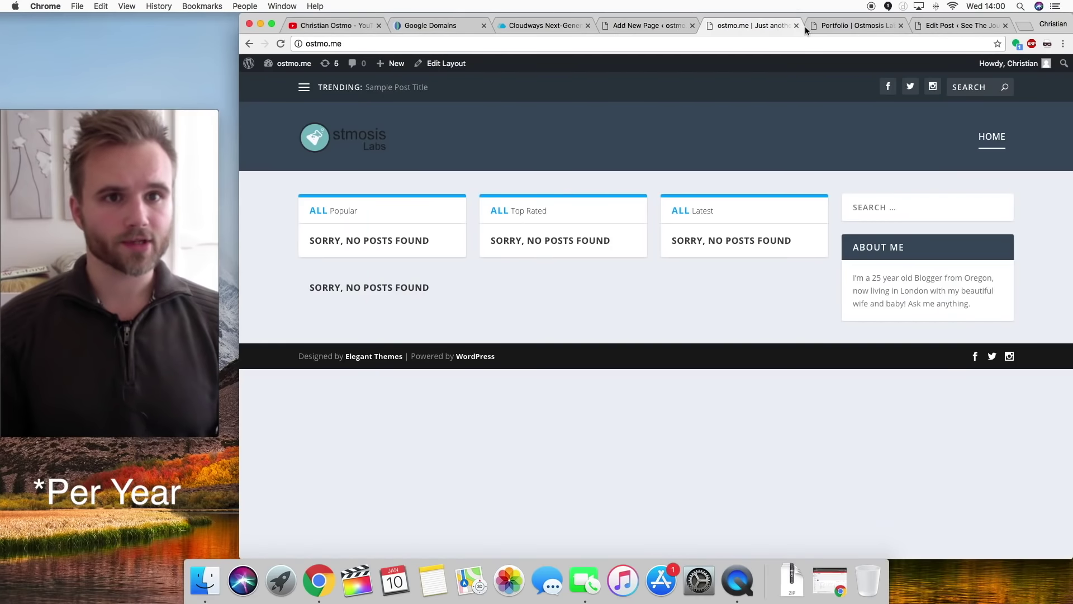
left_click(858, 25)
left_click(954, 25)
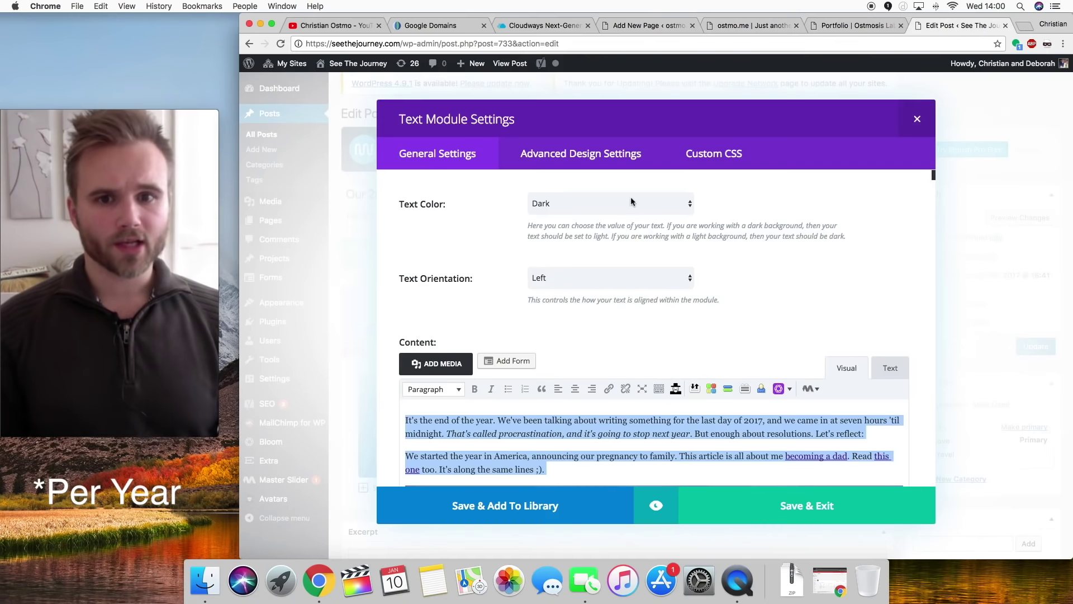
right_click(523, 401)
left_click(525, 401)
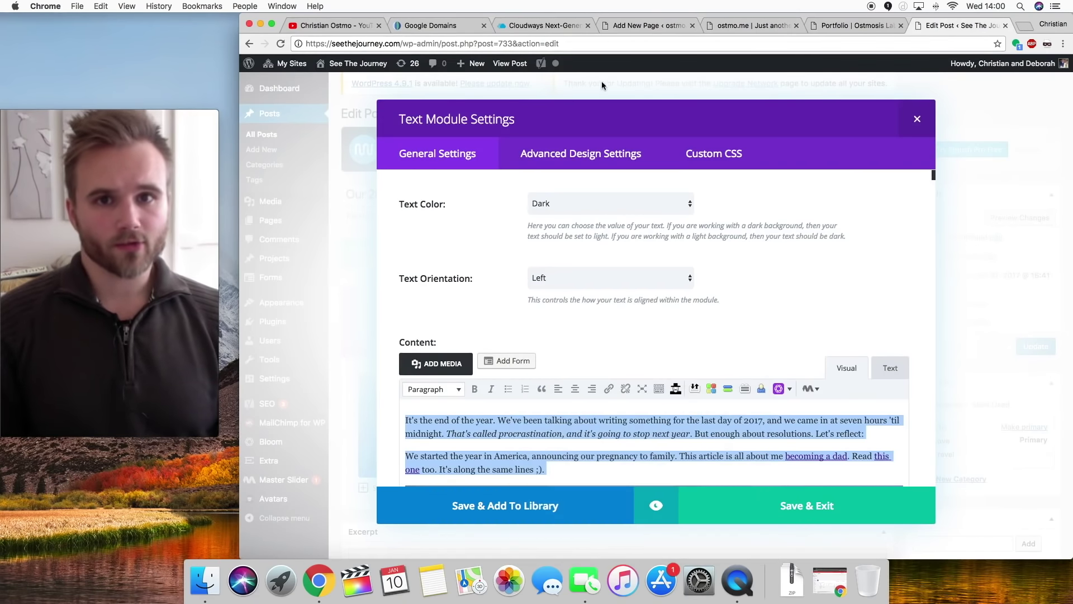
left_click(618, 28)
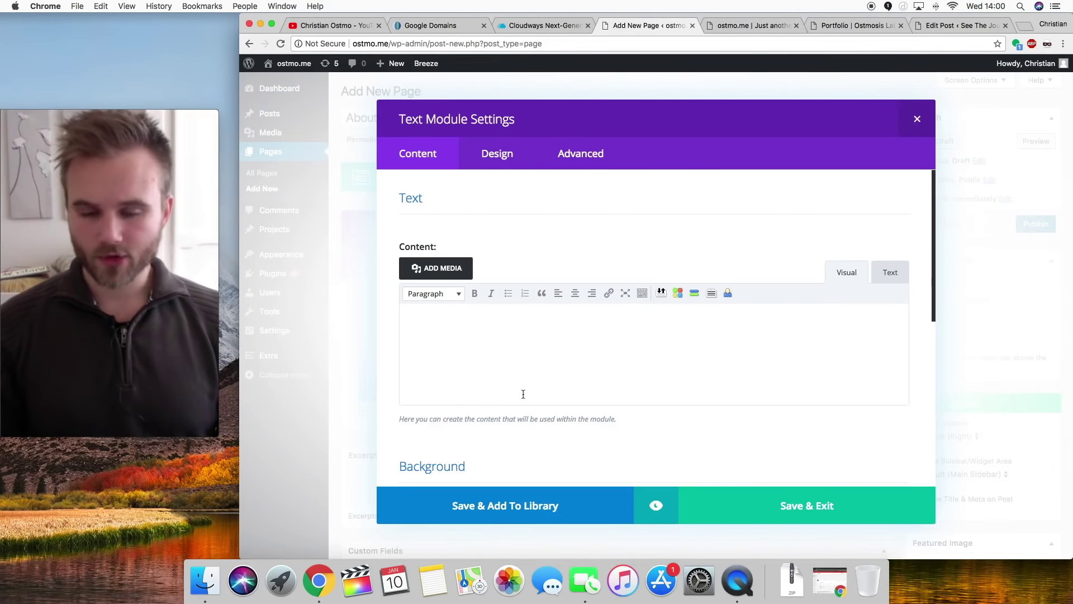
key("super+v")
left_click(707, 504)
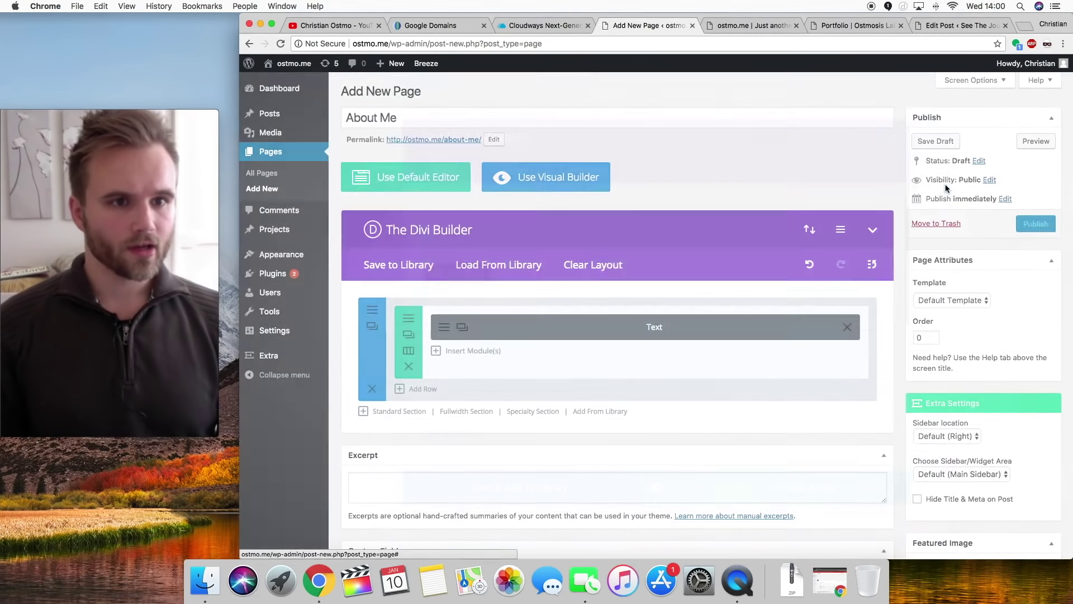
- Publish the About Me page and view it and the homepage on the live ostmo.me site
left_click(1035, 224)
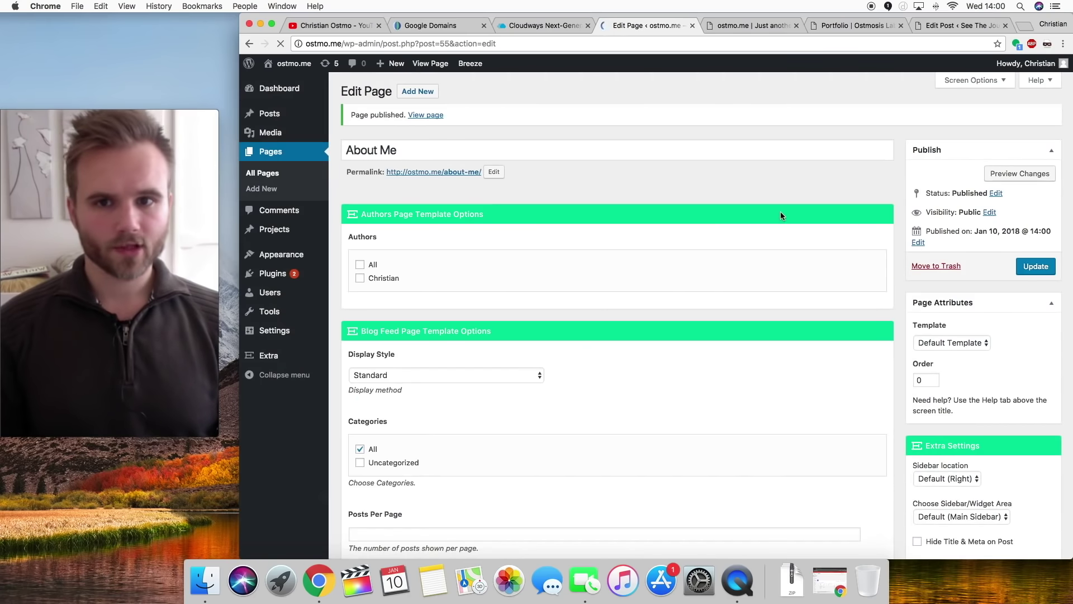
left_click(472, 172)
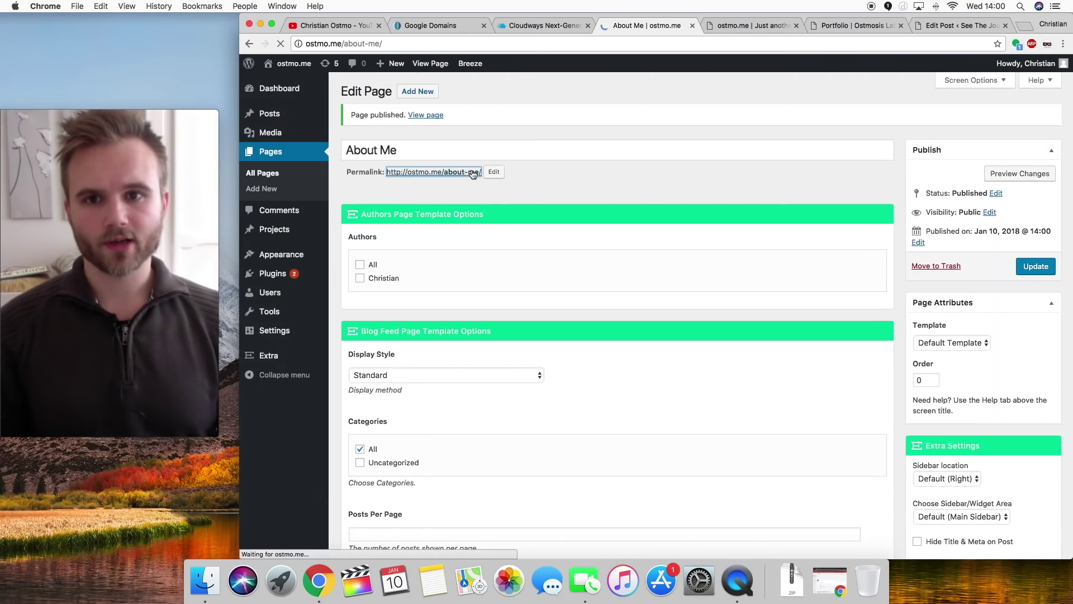
left_click(378, 148)
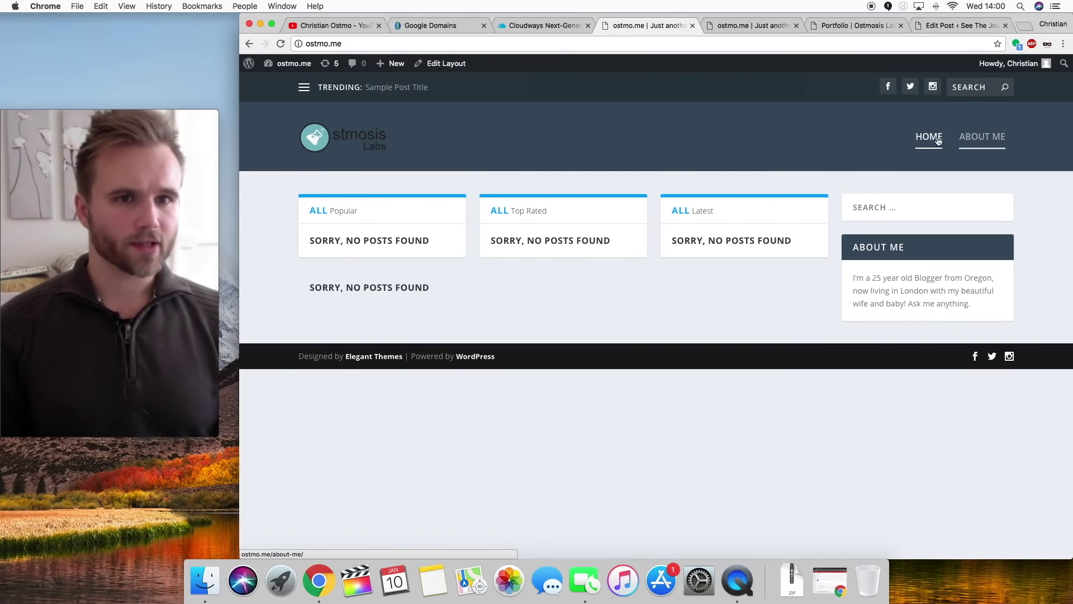
- Start a new ostmo.me post with the Divi Builder and insert a single full-width column in its row
left_click(455, 64)
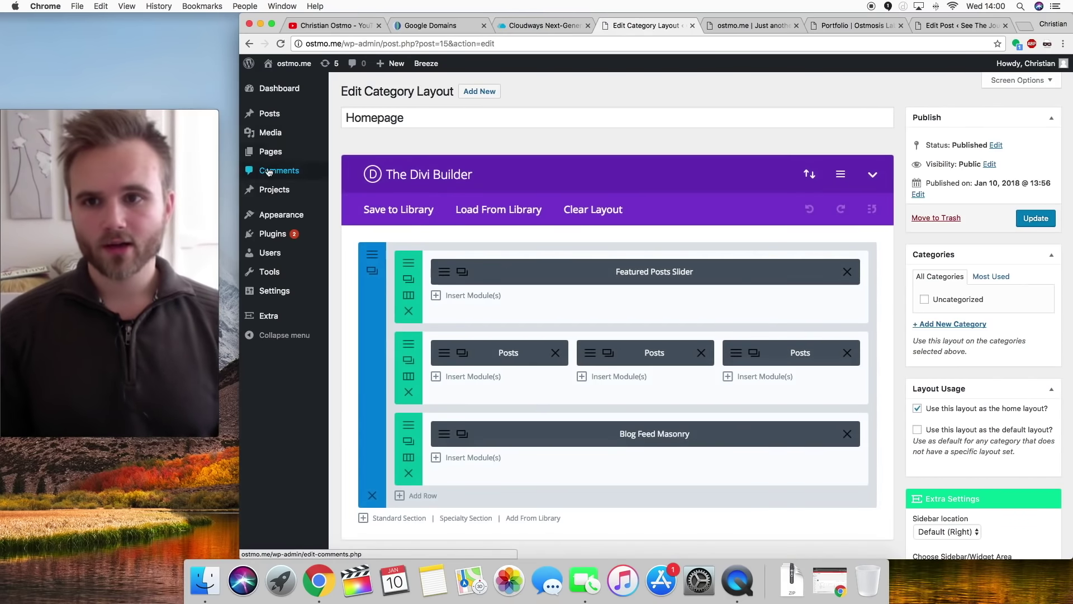
mouse_move(282, 114)
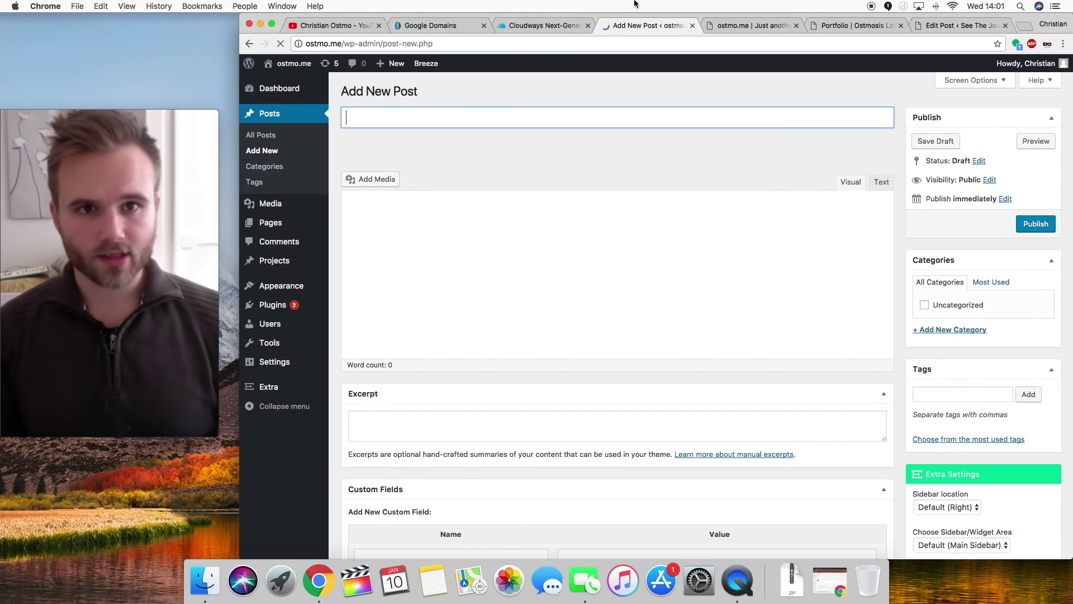
left_click(389, 175)
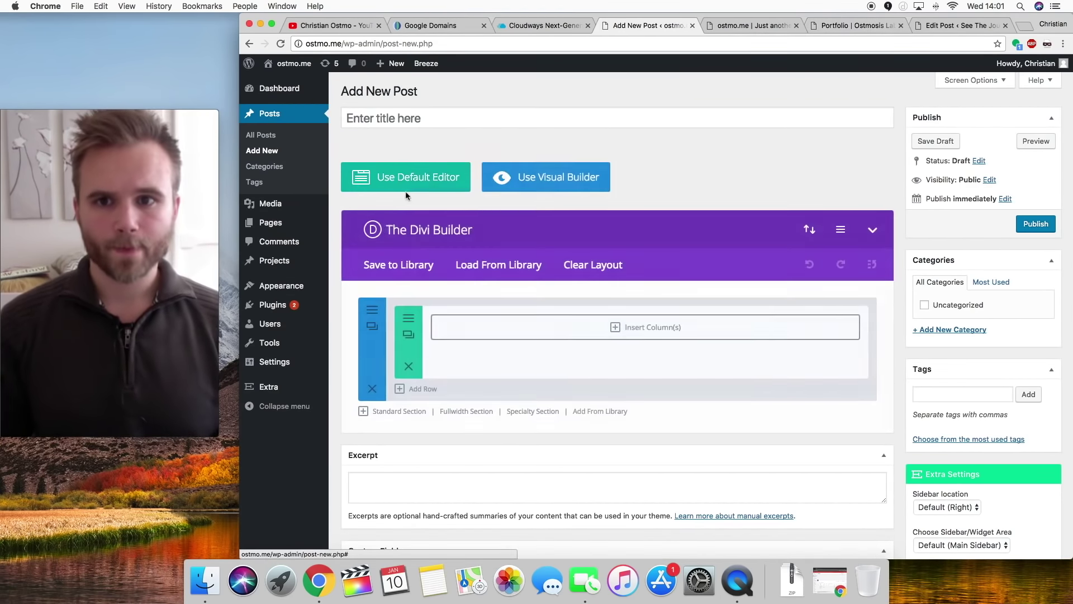
left_click(455, 337)
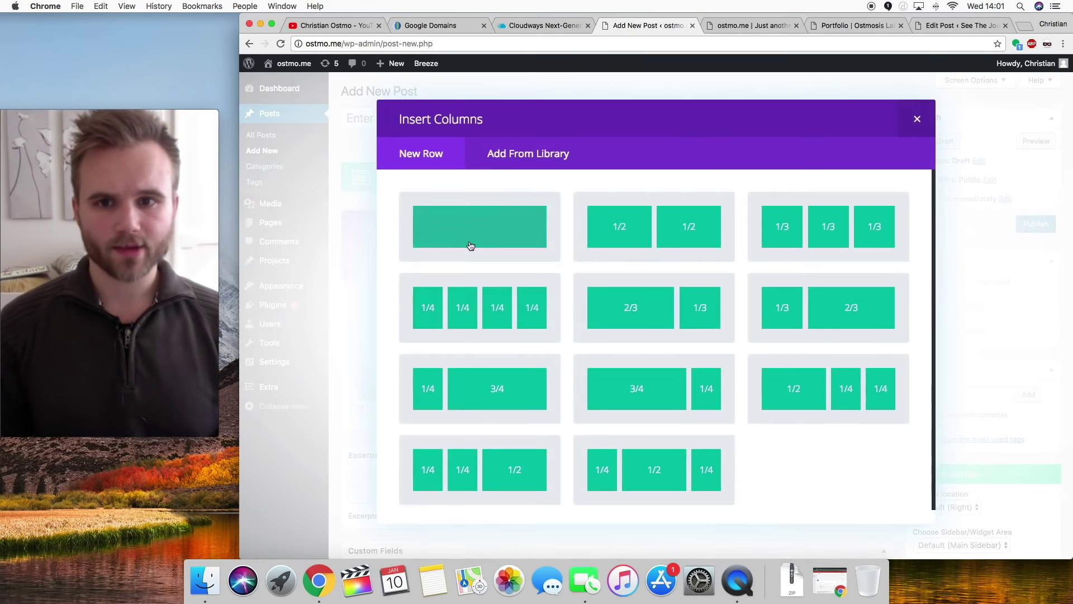
left_click(469, 242)
- Add a Text module to the new post's column, paste in the copied "Our 2017 Journey" content and save the module
left_click(516, 337)
scroll(516, 337, "down", 5)
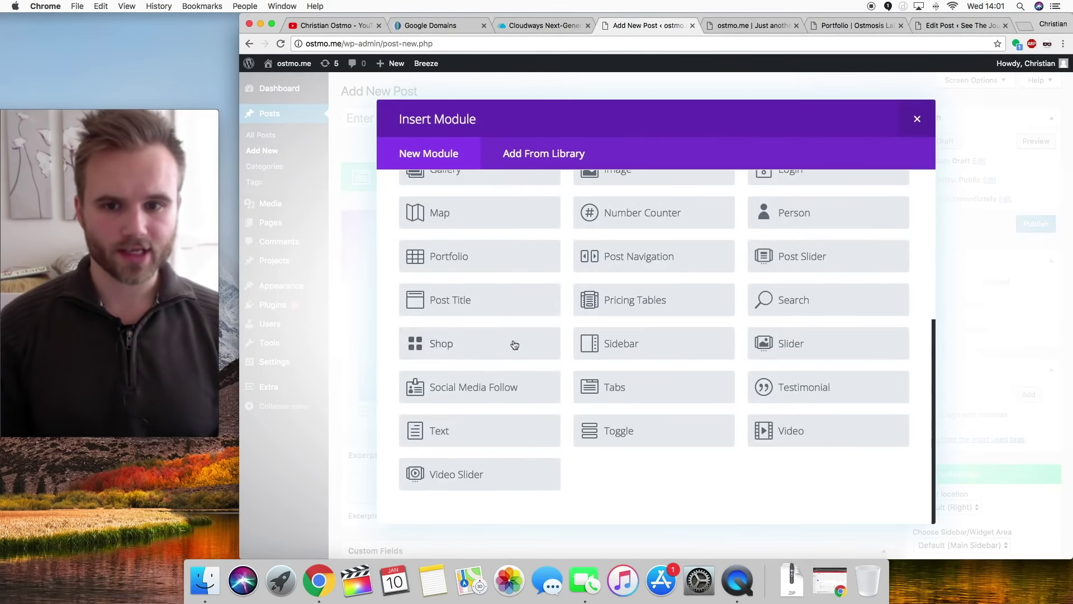
left_click(503, 430)
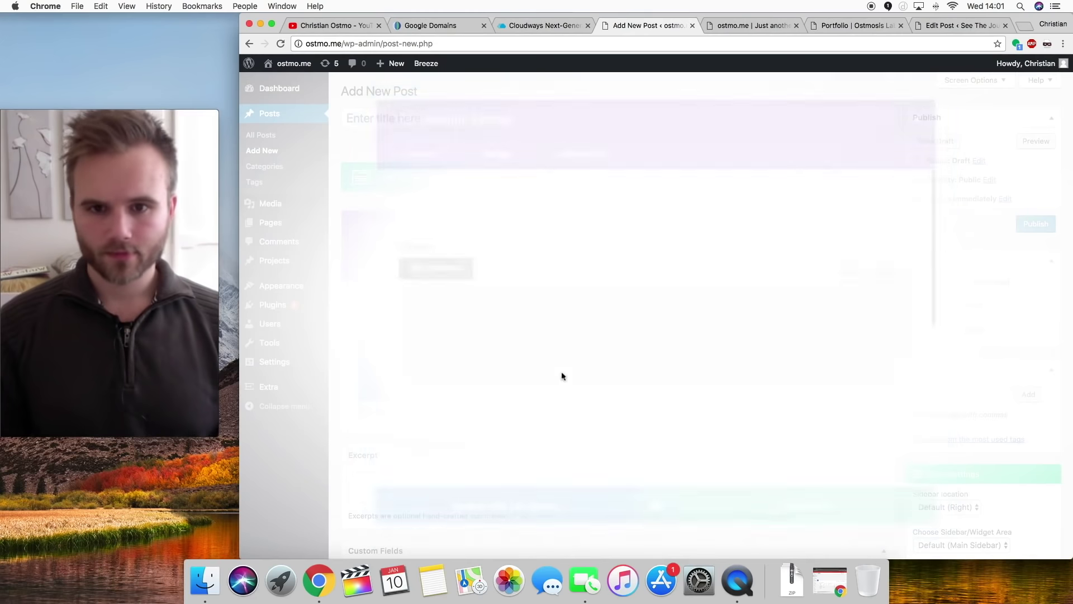
key("super+v")
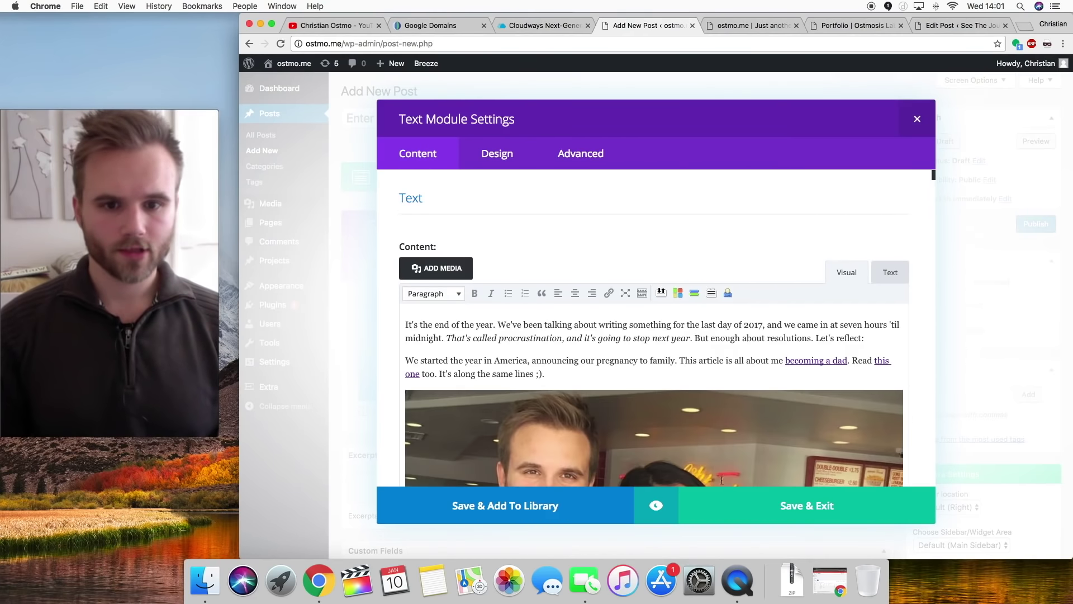
left_click(731, 512)
- Close the text module settings of the seethejourney.com post and open its featured image in the media library
left_click(944, 26)
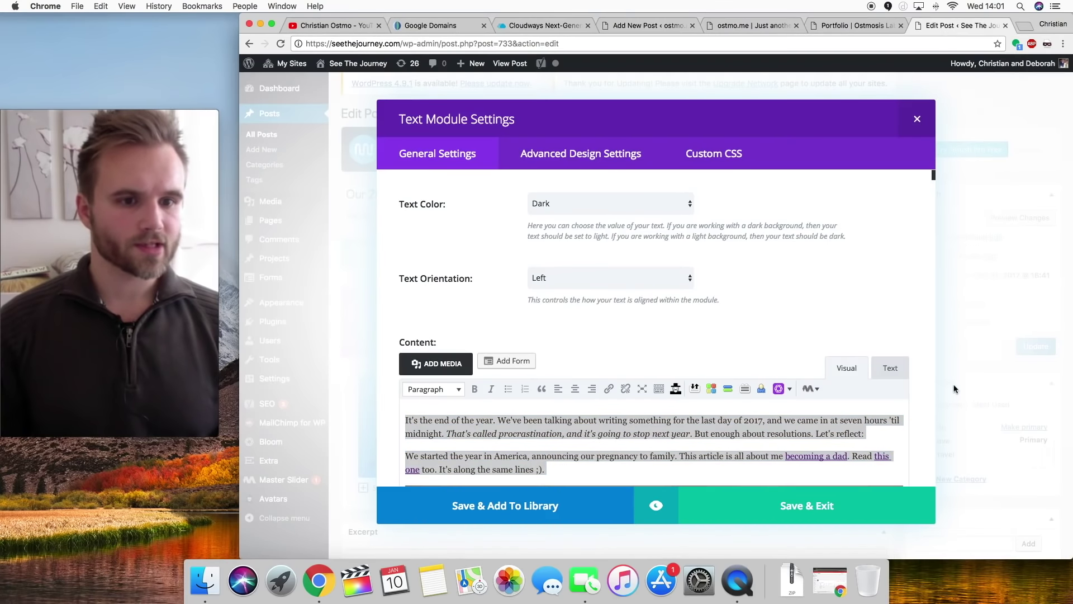
left_click(915, 119)
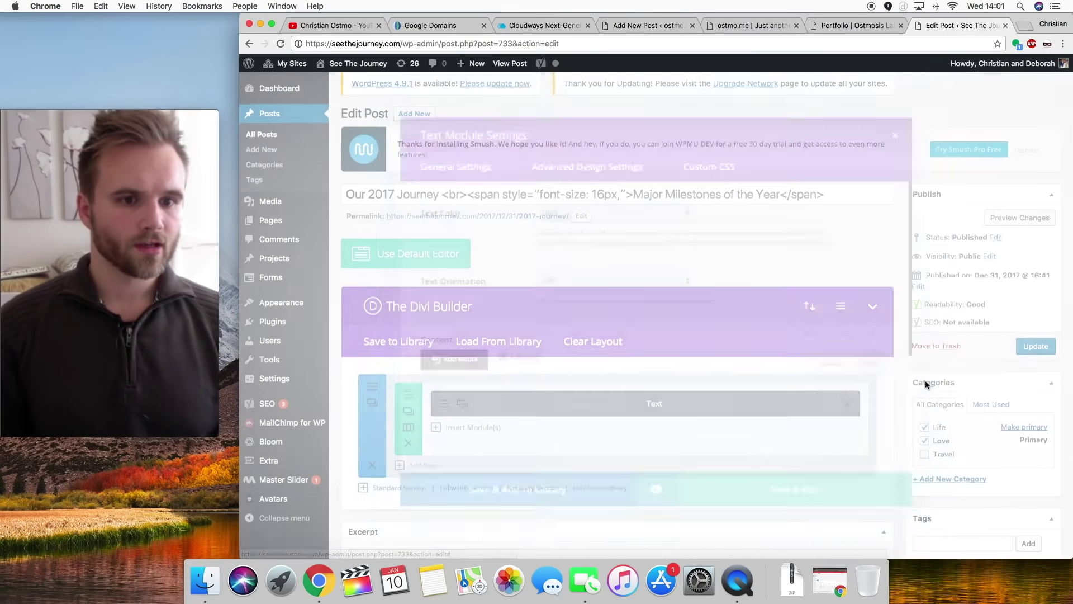
scroll(924, 380, "down", 12)
scroll(927, 458, "down", 2)
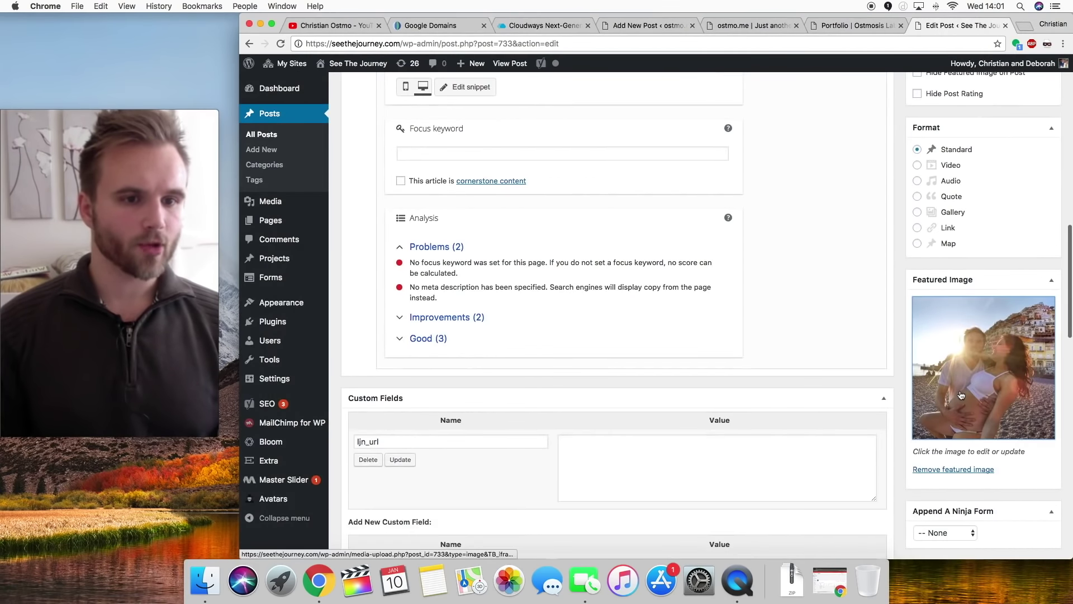
left_click(945, 380)
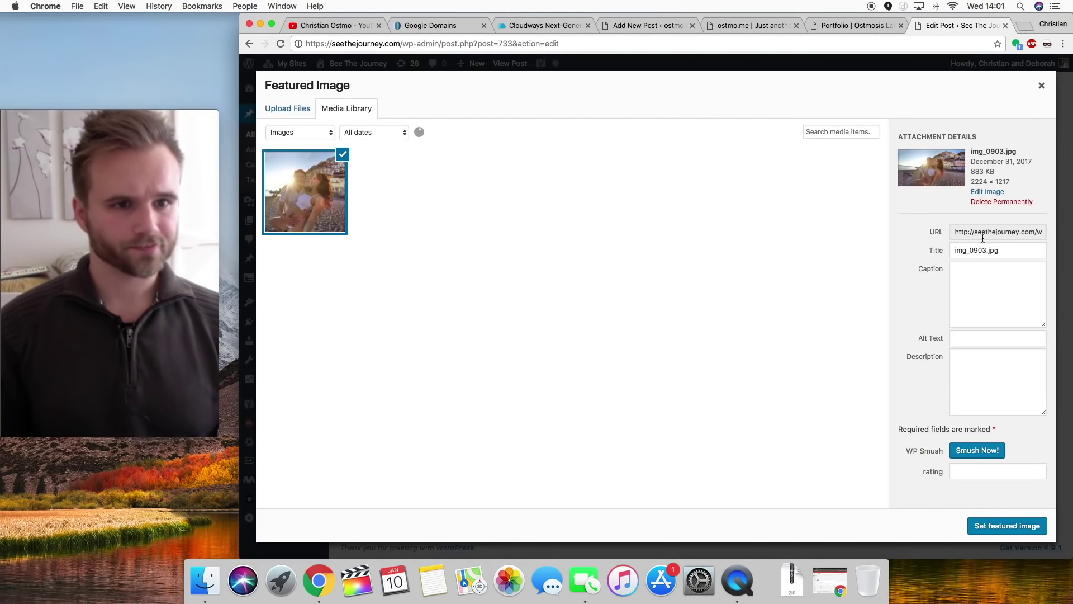
- Load the featured image img_0903.jpg from its file URL and save it to the computer
left_click(823, 39)
key("super+v")
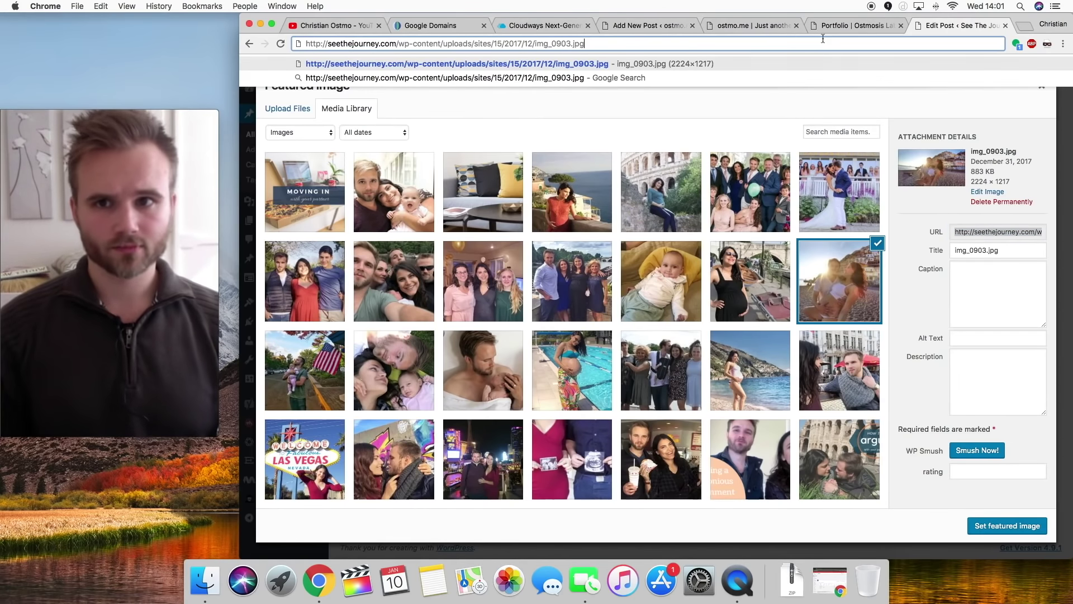
key("Return")
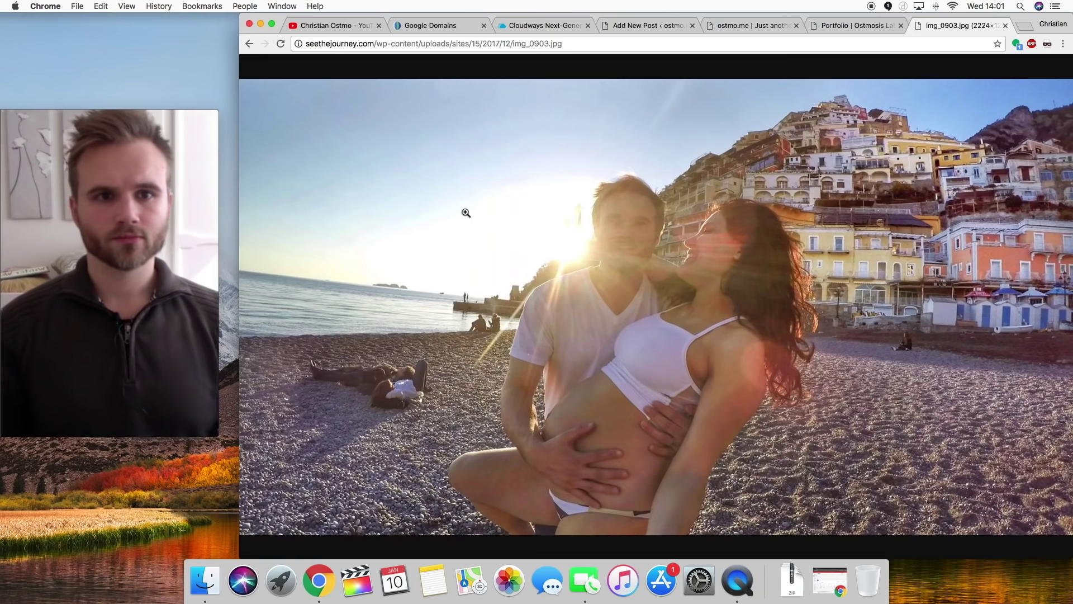
right_click(466, 213)
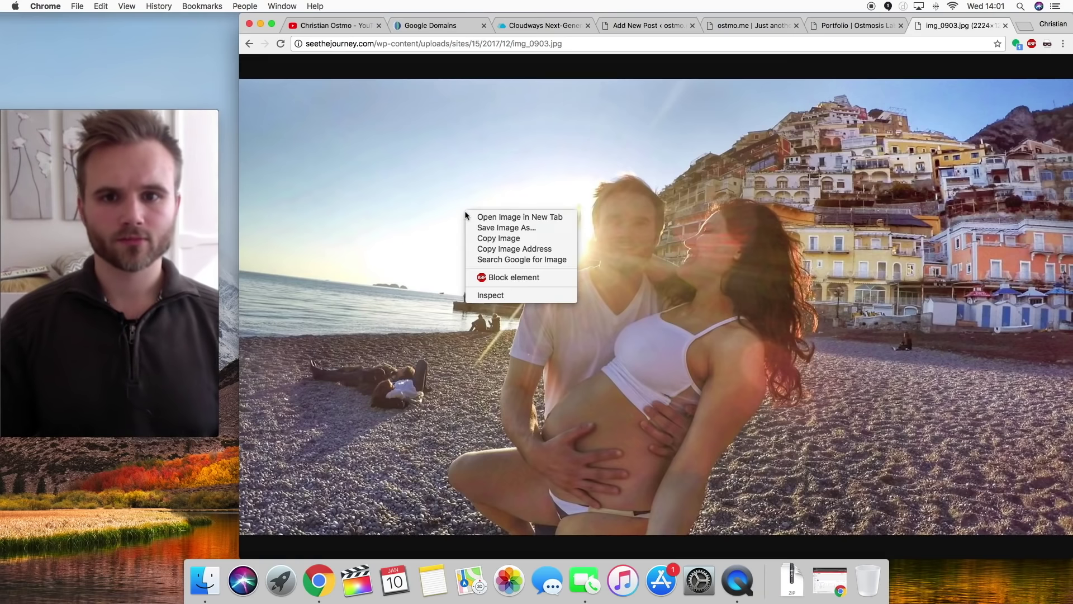
left_click(498, 228)
key("Return")
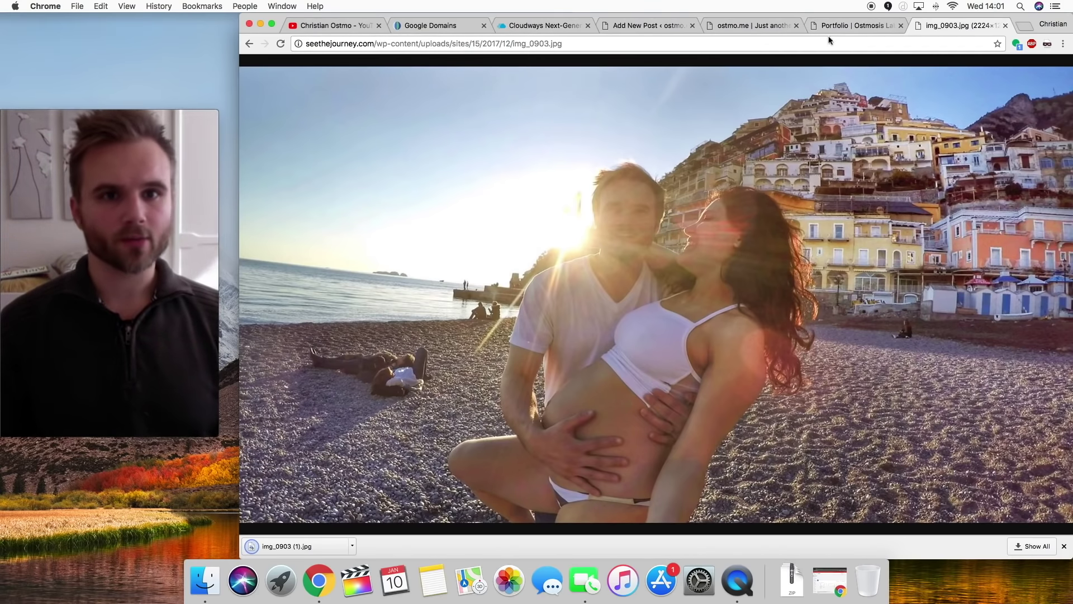
- Upload the downloaded file img_0903 (1).jpg to the new ostmo.me post and set it as the featured image
left_click(819, 27)
left_click(633, 26)
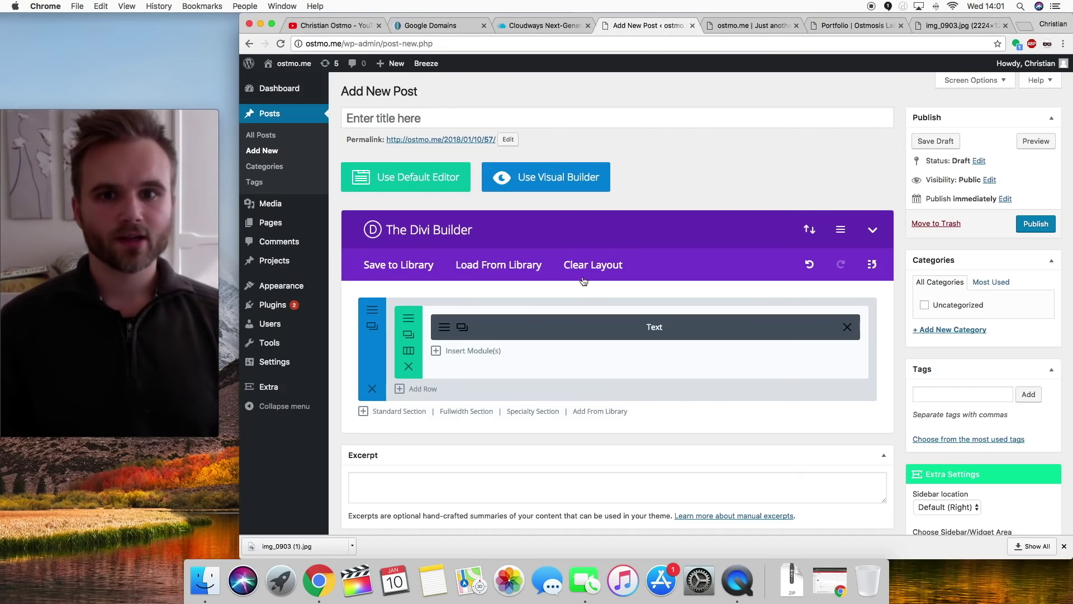
scroll(837, 345, "down", 15)
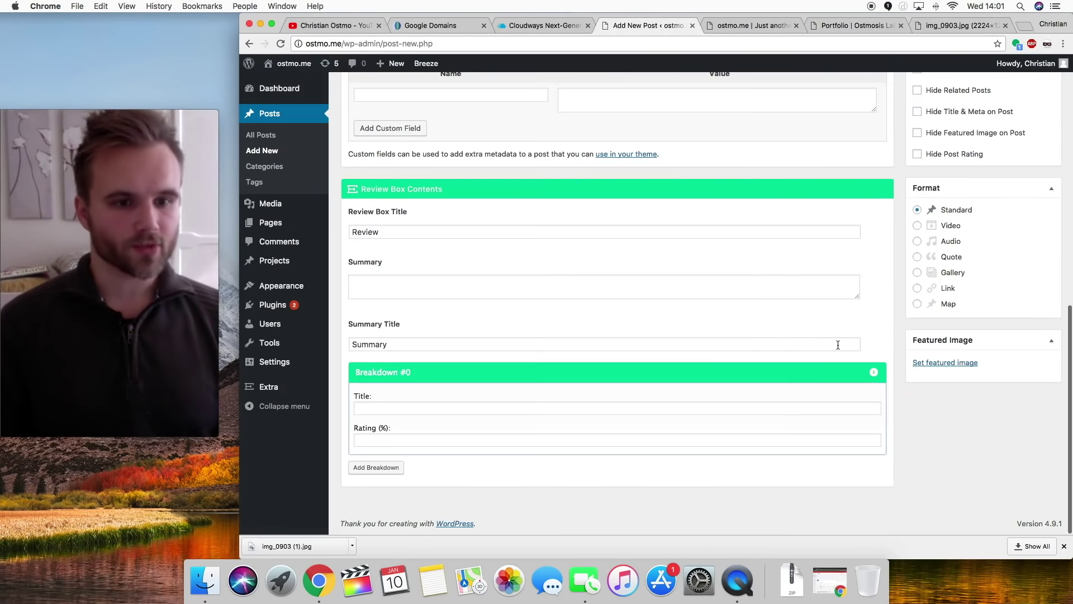
left_click(966, 362)
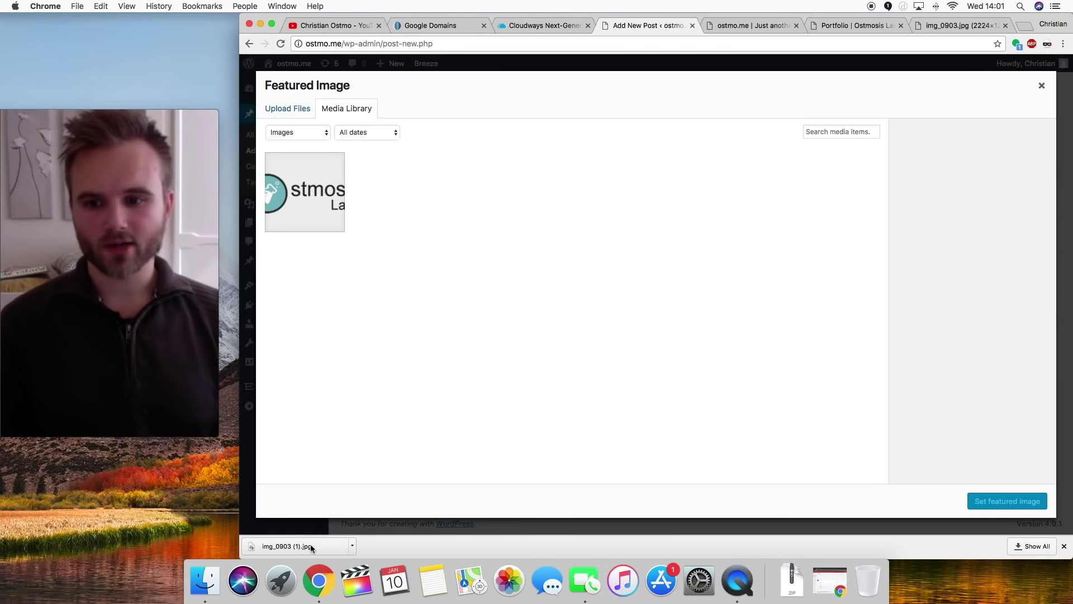
left_click_drag(310, 544, 354, 371)
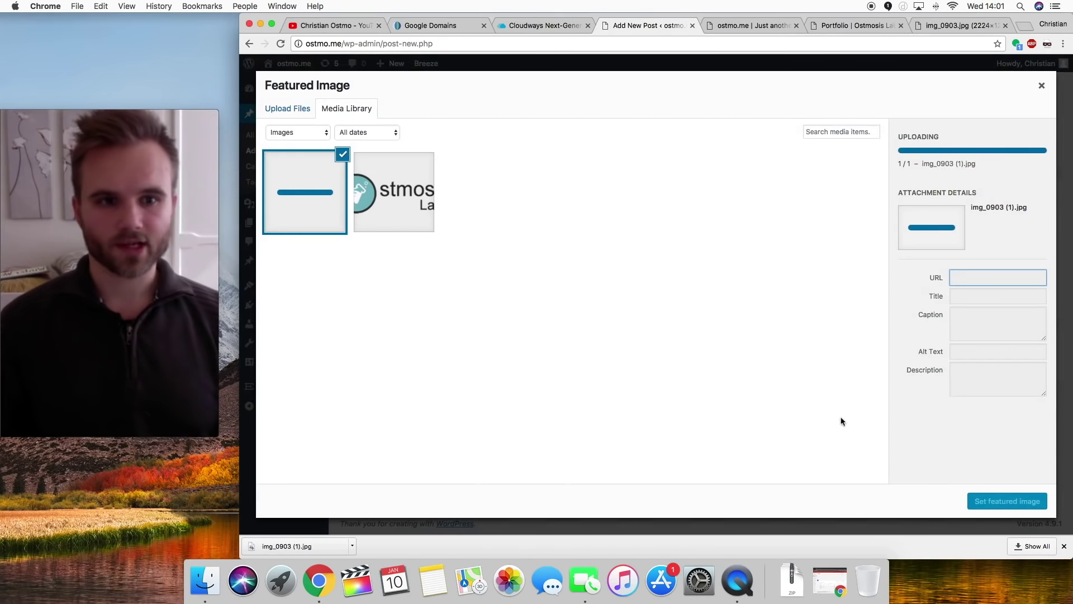
left_click(1064, 546)
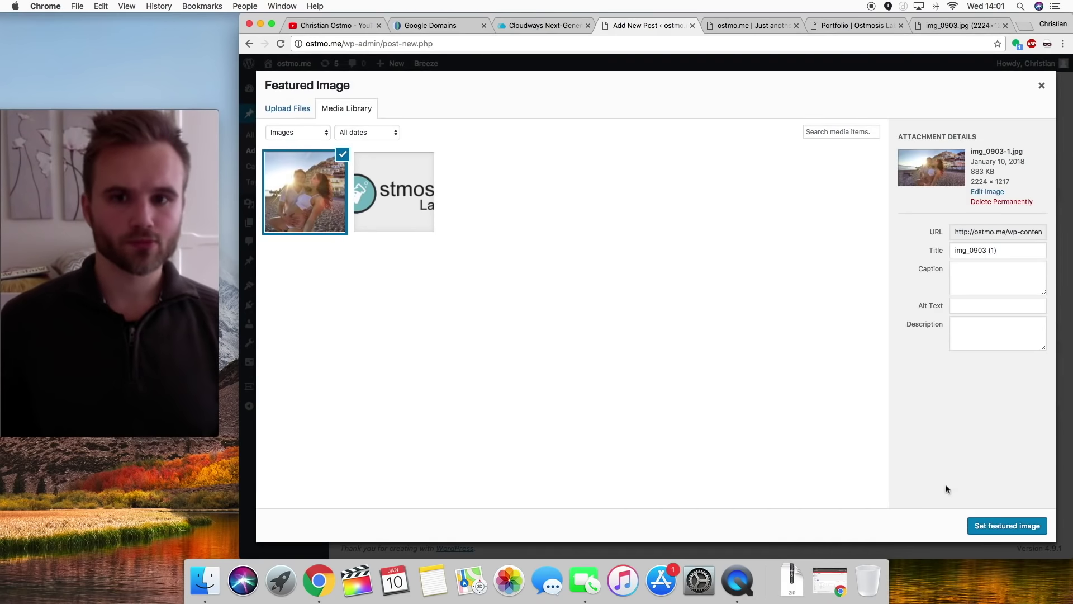
left_click(988, 527)
- Return to editing the seethejourney.com post and copy "Our 2017 Journey" from its title, leaving out the HTML and subtitle
scroll(996, 286, "up", 5)
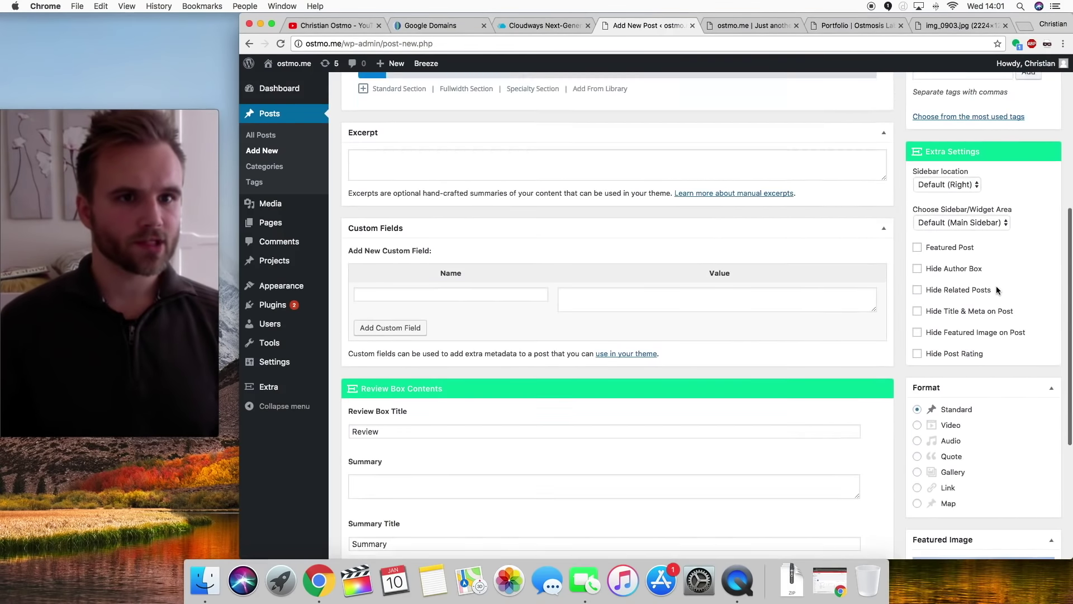
scroll(942, 294, "up", 5)
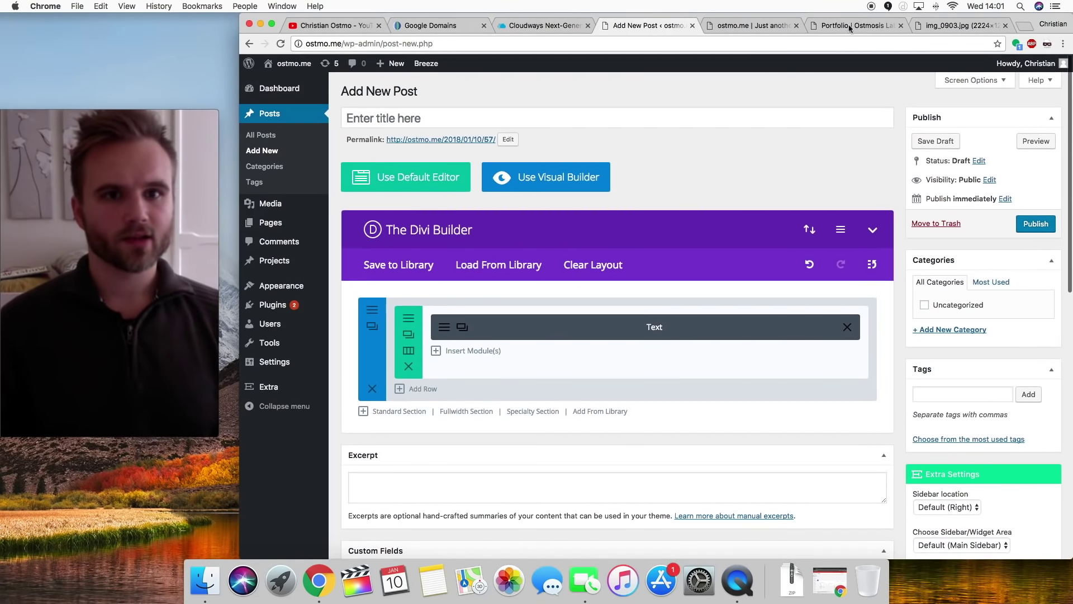
left_click(850, 26)
key("ctrl+Tab")
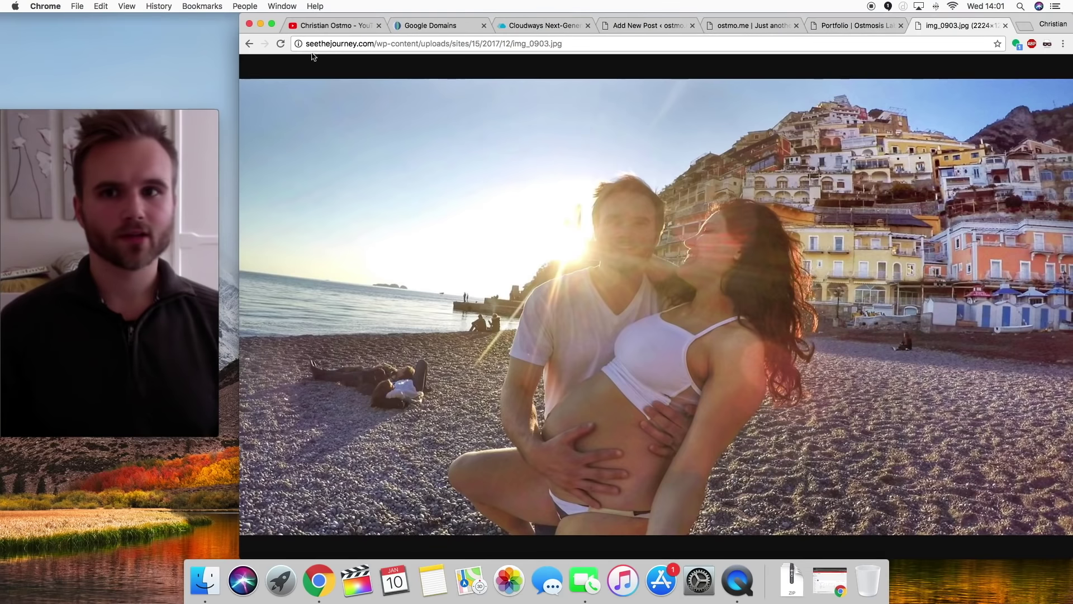
left_click(249, 43)
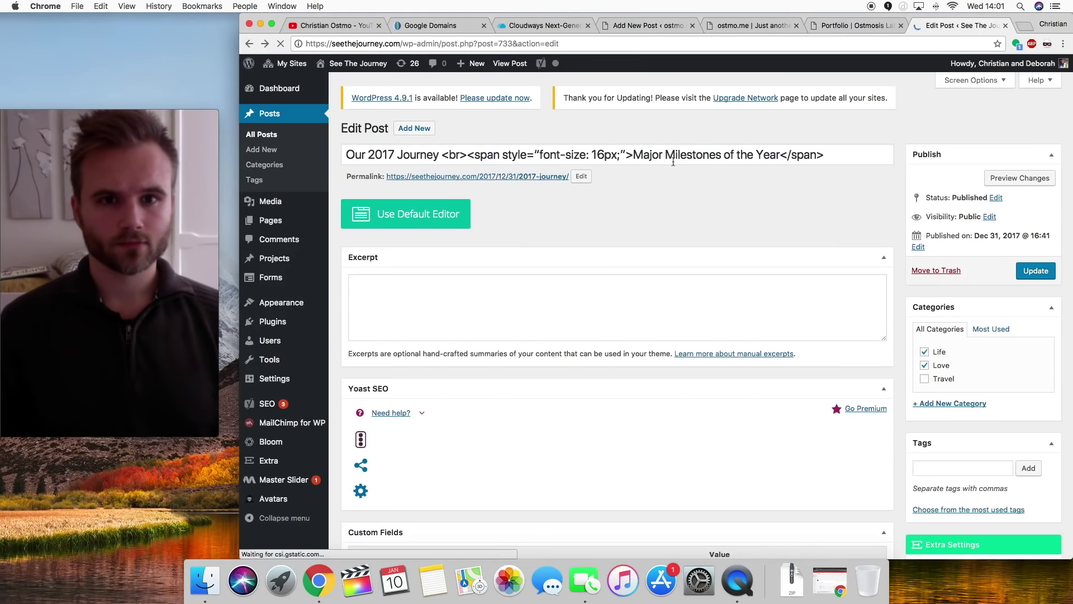
scroll(666, 202, "down", 20)
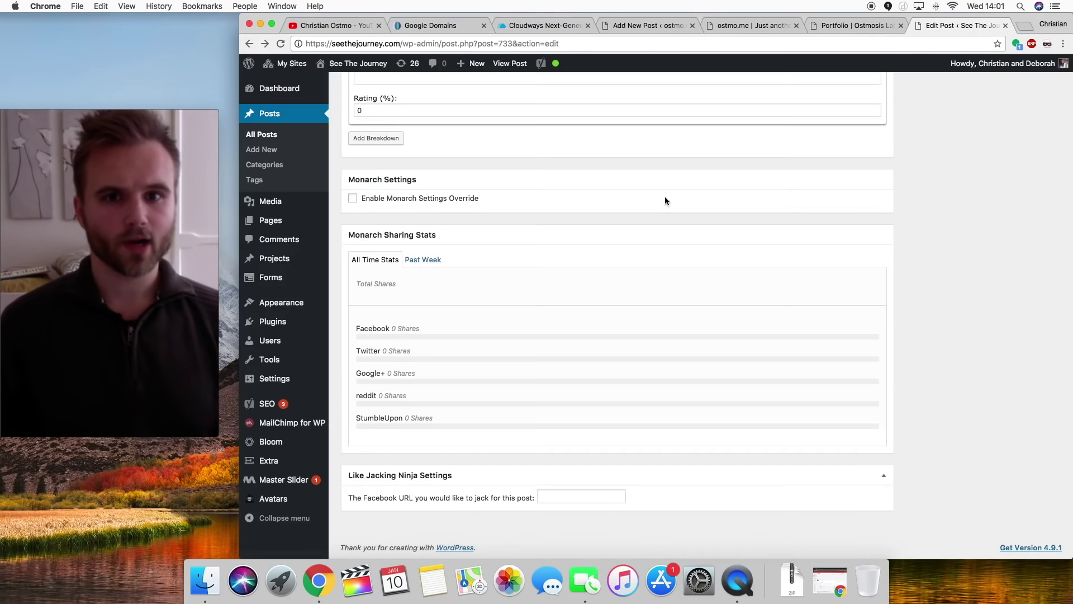
scroll(638, 185, "up", 20)
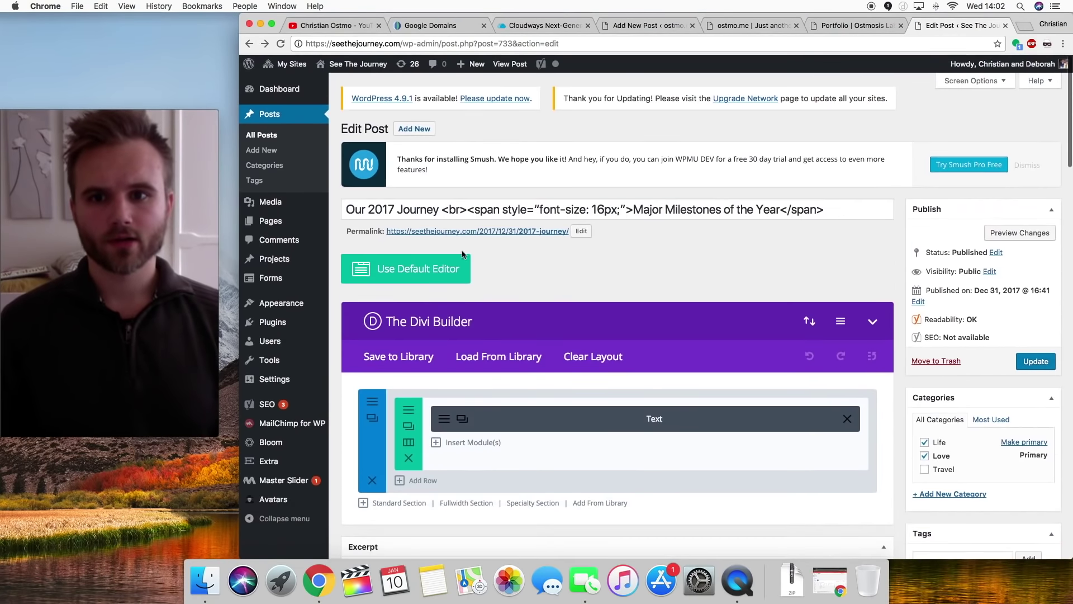
left_click_drag(442, 214, 376, 180)
key("super+c")
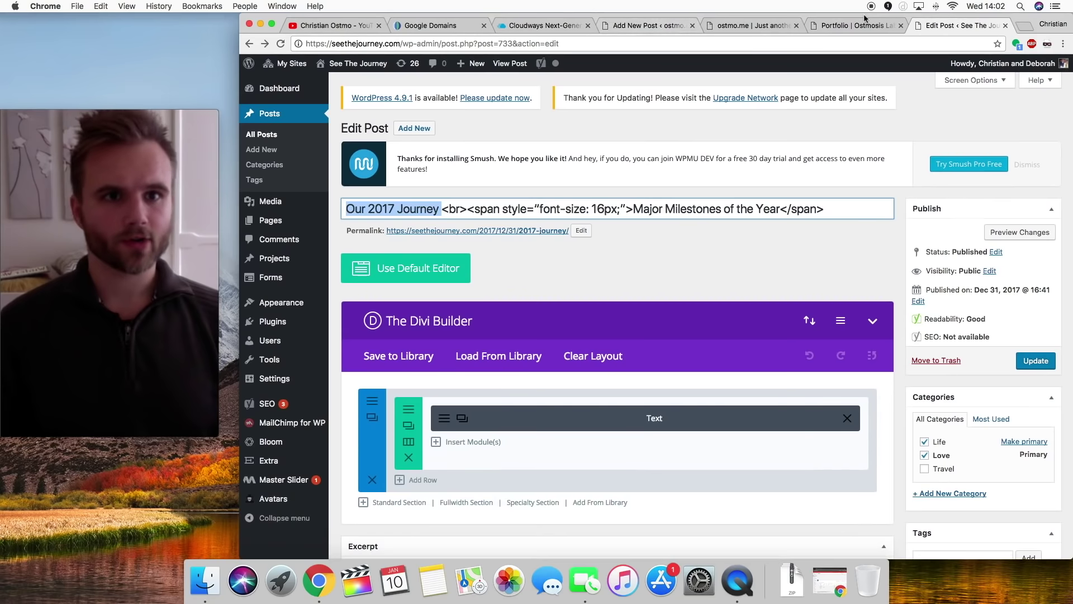
- Title the new ostmo.me post "Our 2017 Journey", publish it, and close the seethejourney.com post editor
left_click(660, 25)
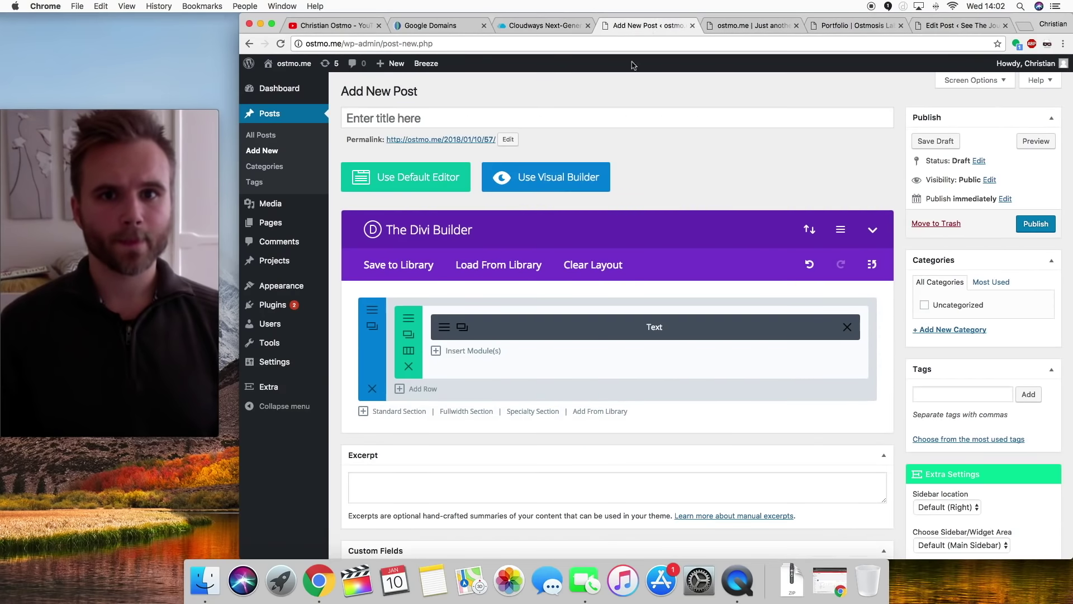
left_click(465, 115)
key("super+v")
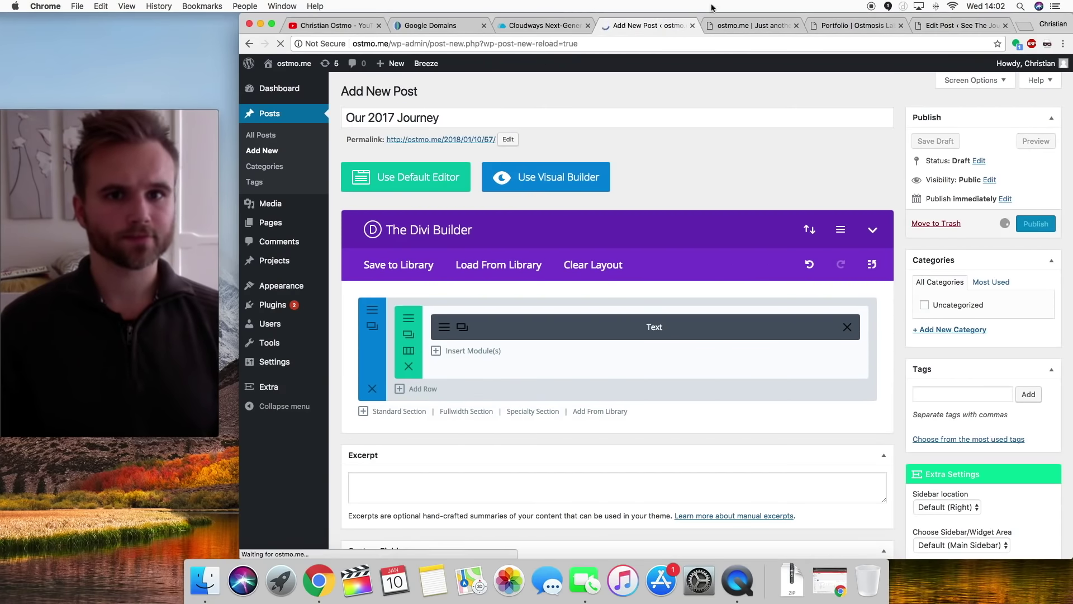
left_click(1005, 26)
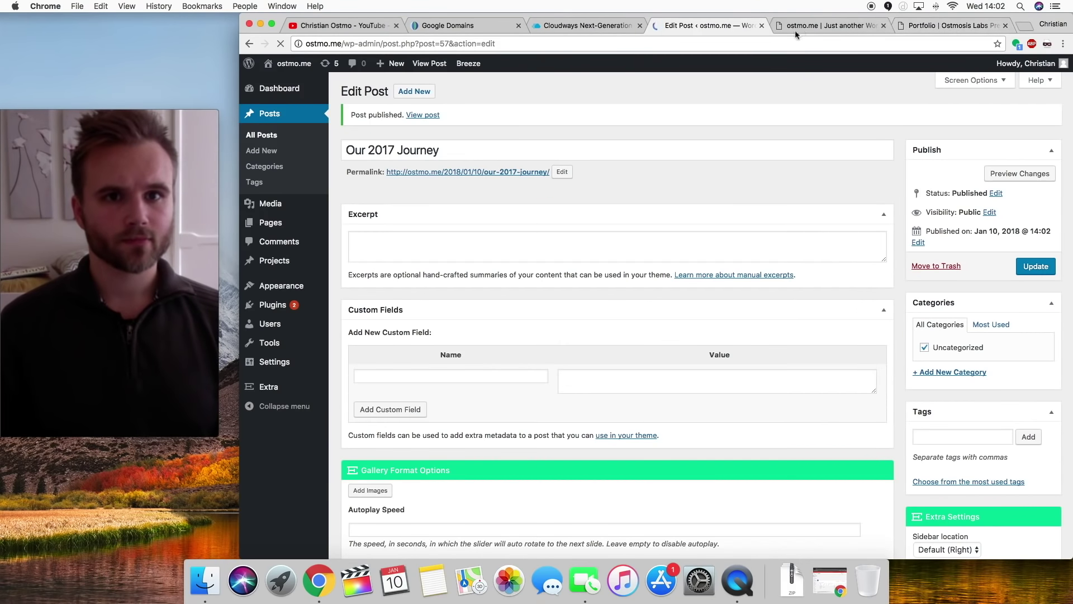
- Reload the ostmo.me homepage and look over how the new post appears in the featured slider and post columns
left_click(794, 28)
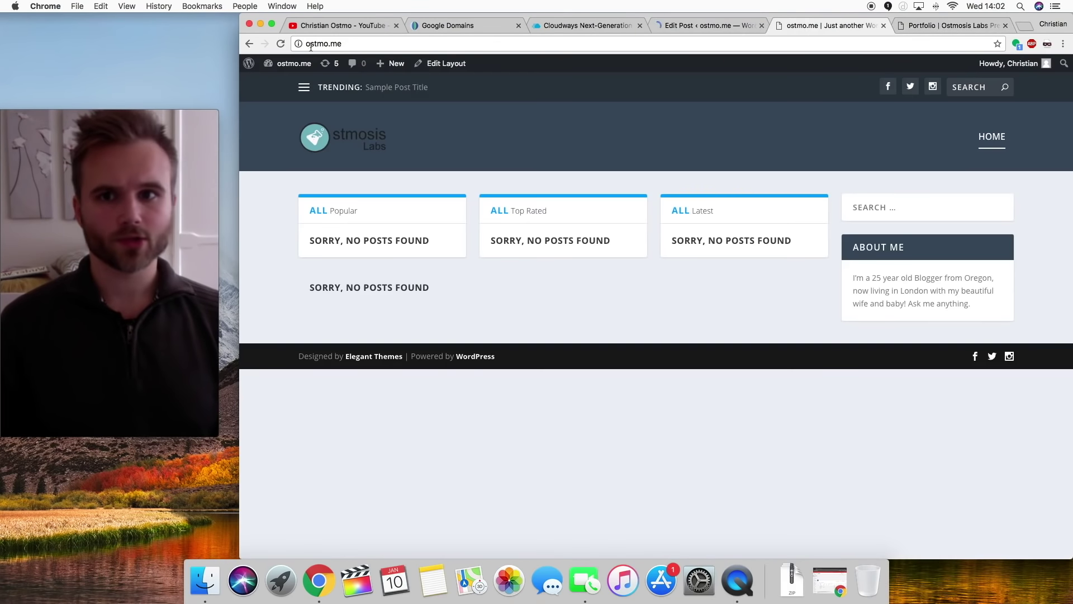
left_click(281, 44)
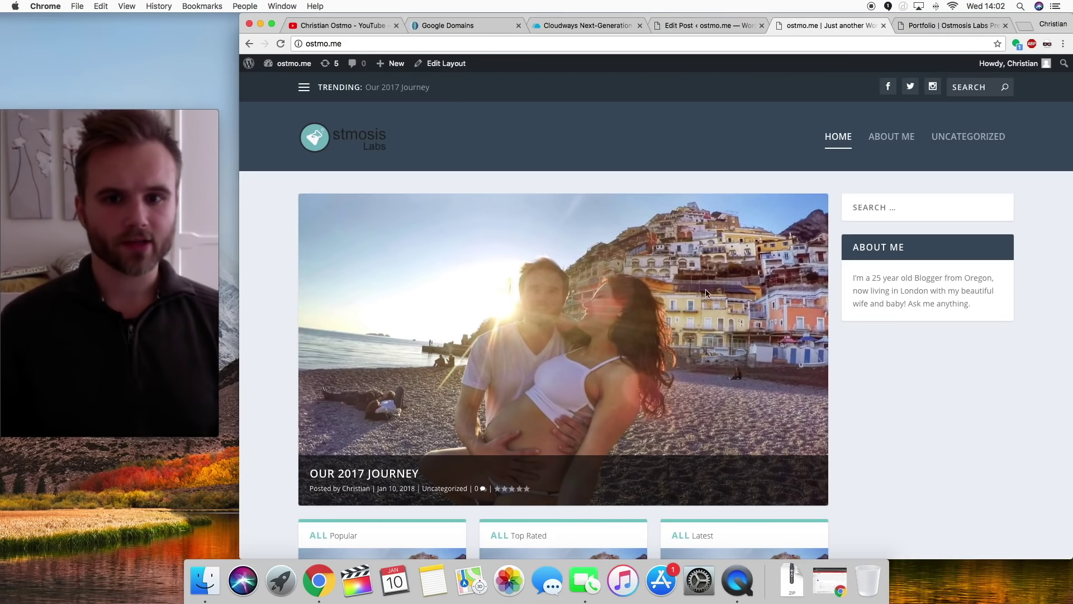
scroll(686, 335, "down", 5)
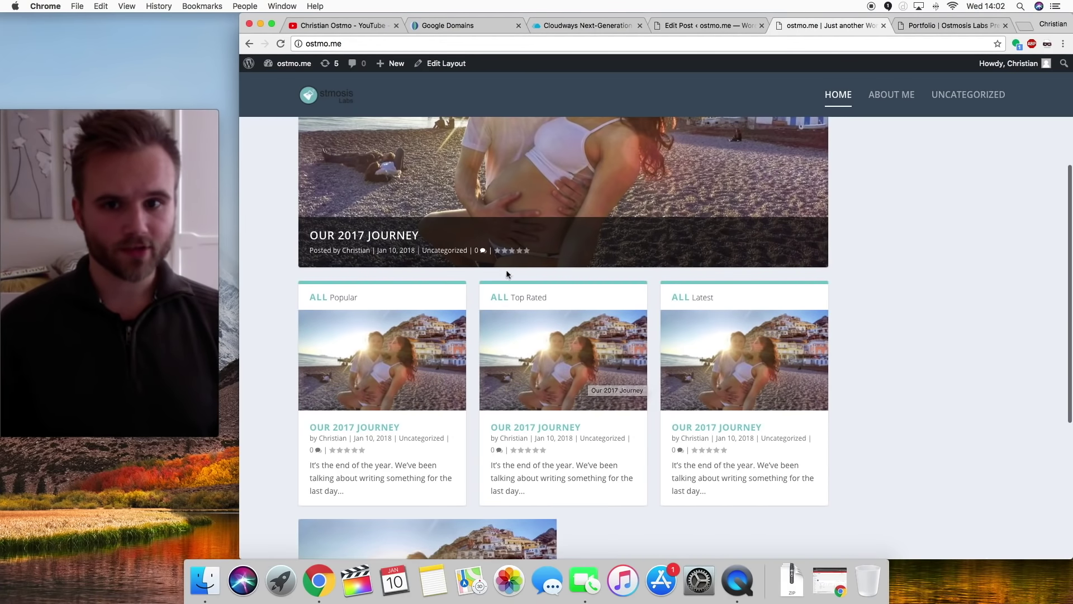
scroll(524, 150, "up", 1)
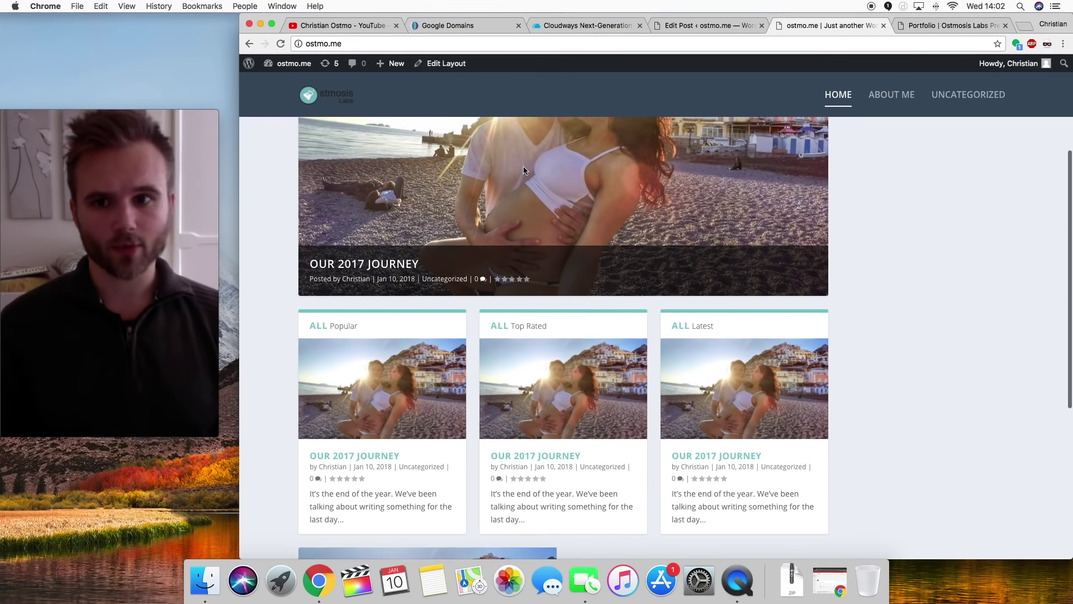
- Open the "Our 2017 Journey" post from the homepage, look through its content, and rate it five stars
left_click(388, 272)
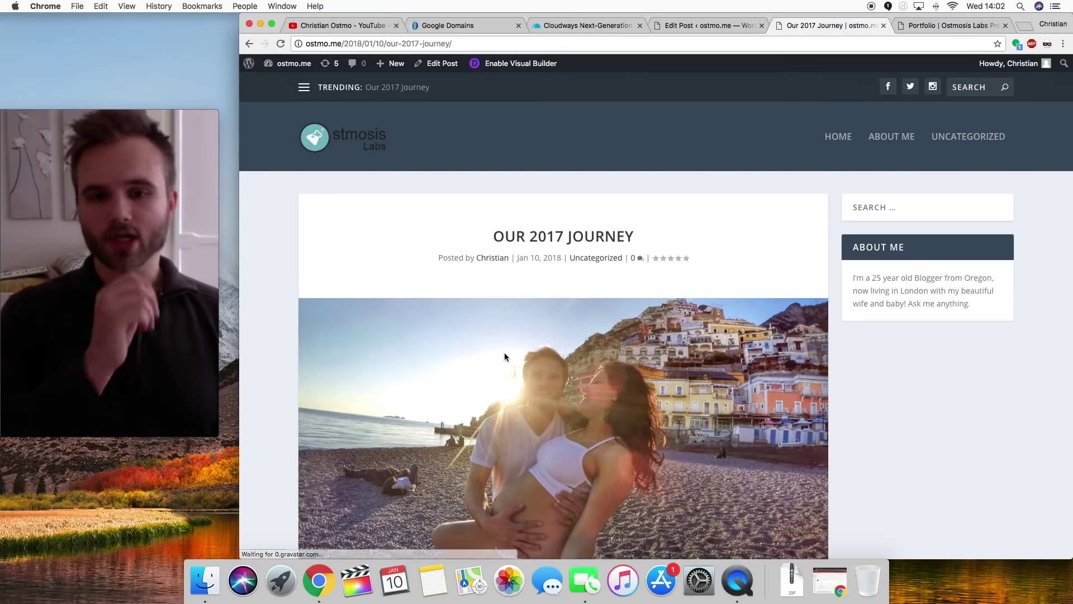
scroll(504, 355, "down", 10)
scroll(504, 356, "down", 20)
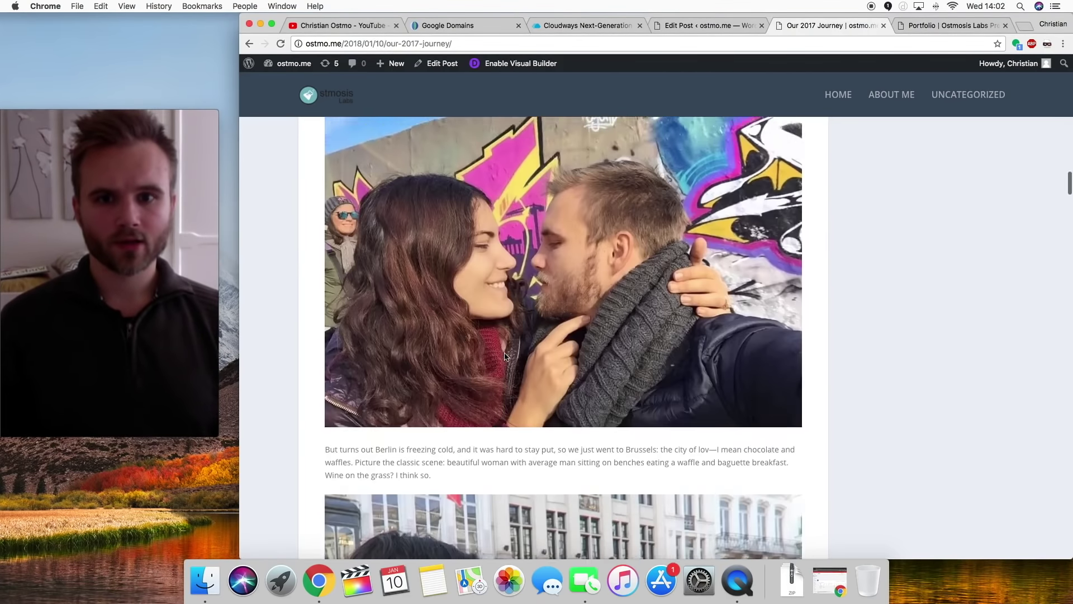
scroll(504, 356, "down", 20)
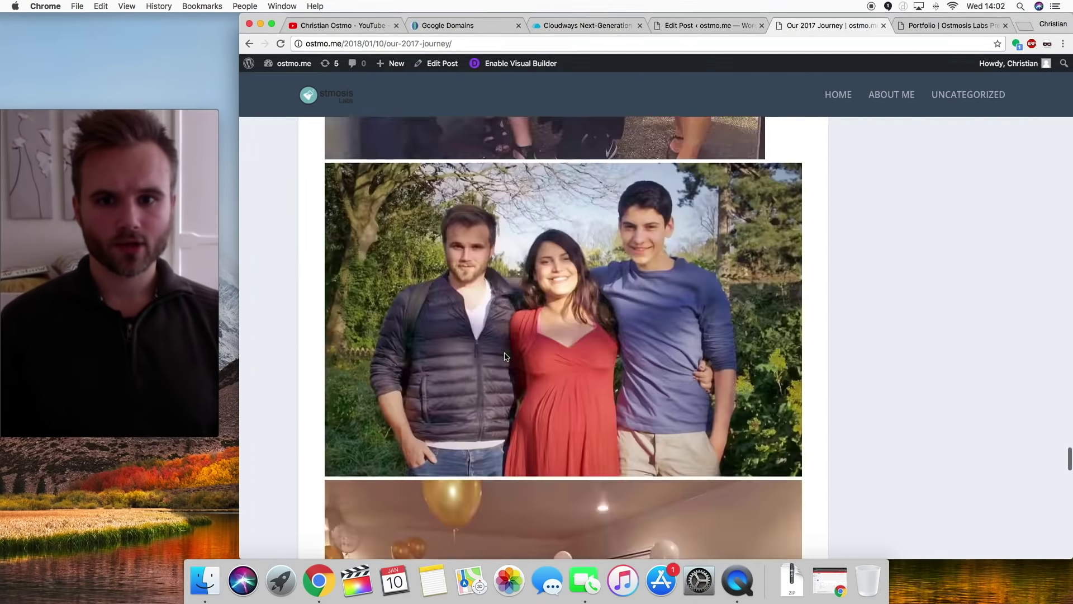
scroll(506, 356, "down", 15)
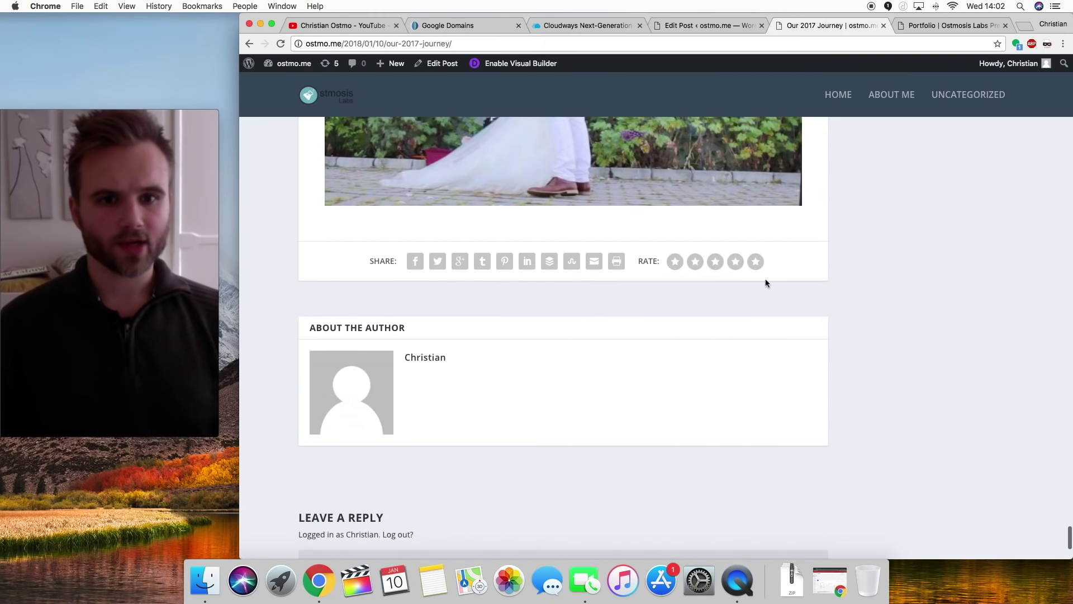
left_click(759, 265)
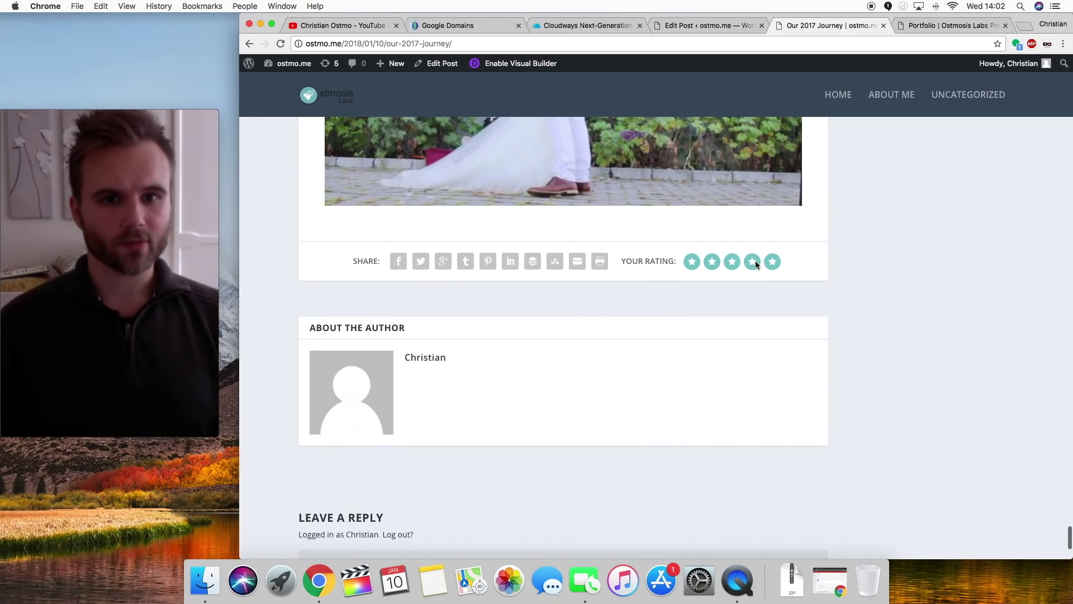
- Return to the ostmo.me homepage and check the post's rating in the slider and the Popular, Top Rated and Latest columns
left_click(325, 101)
scroll(512, 270, "down", 6)
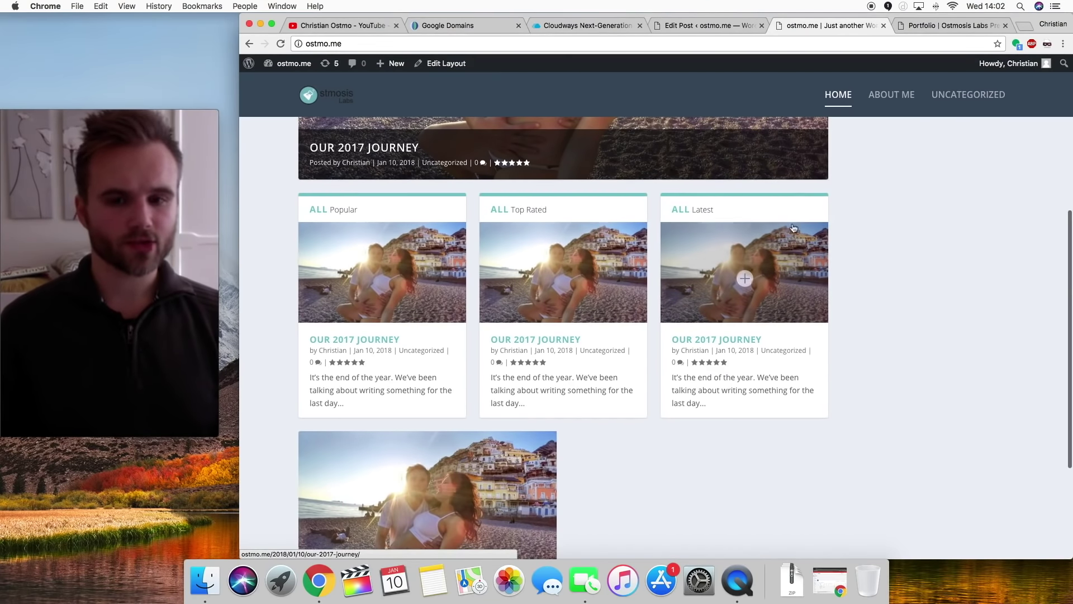
scroll(752, 172, "up", 5)
scroll(523, 193, "up", 1)
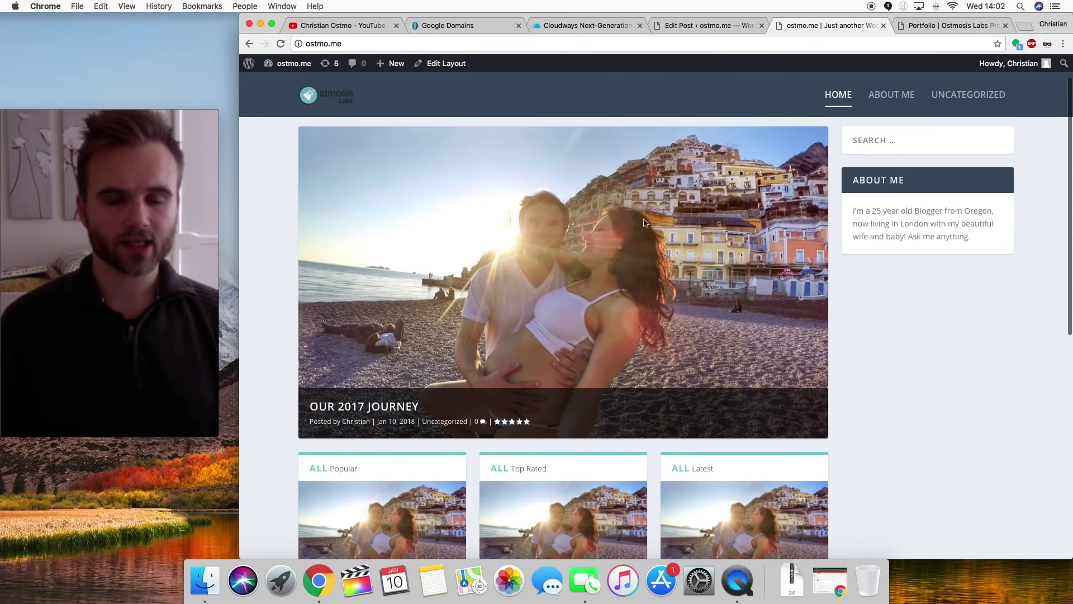